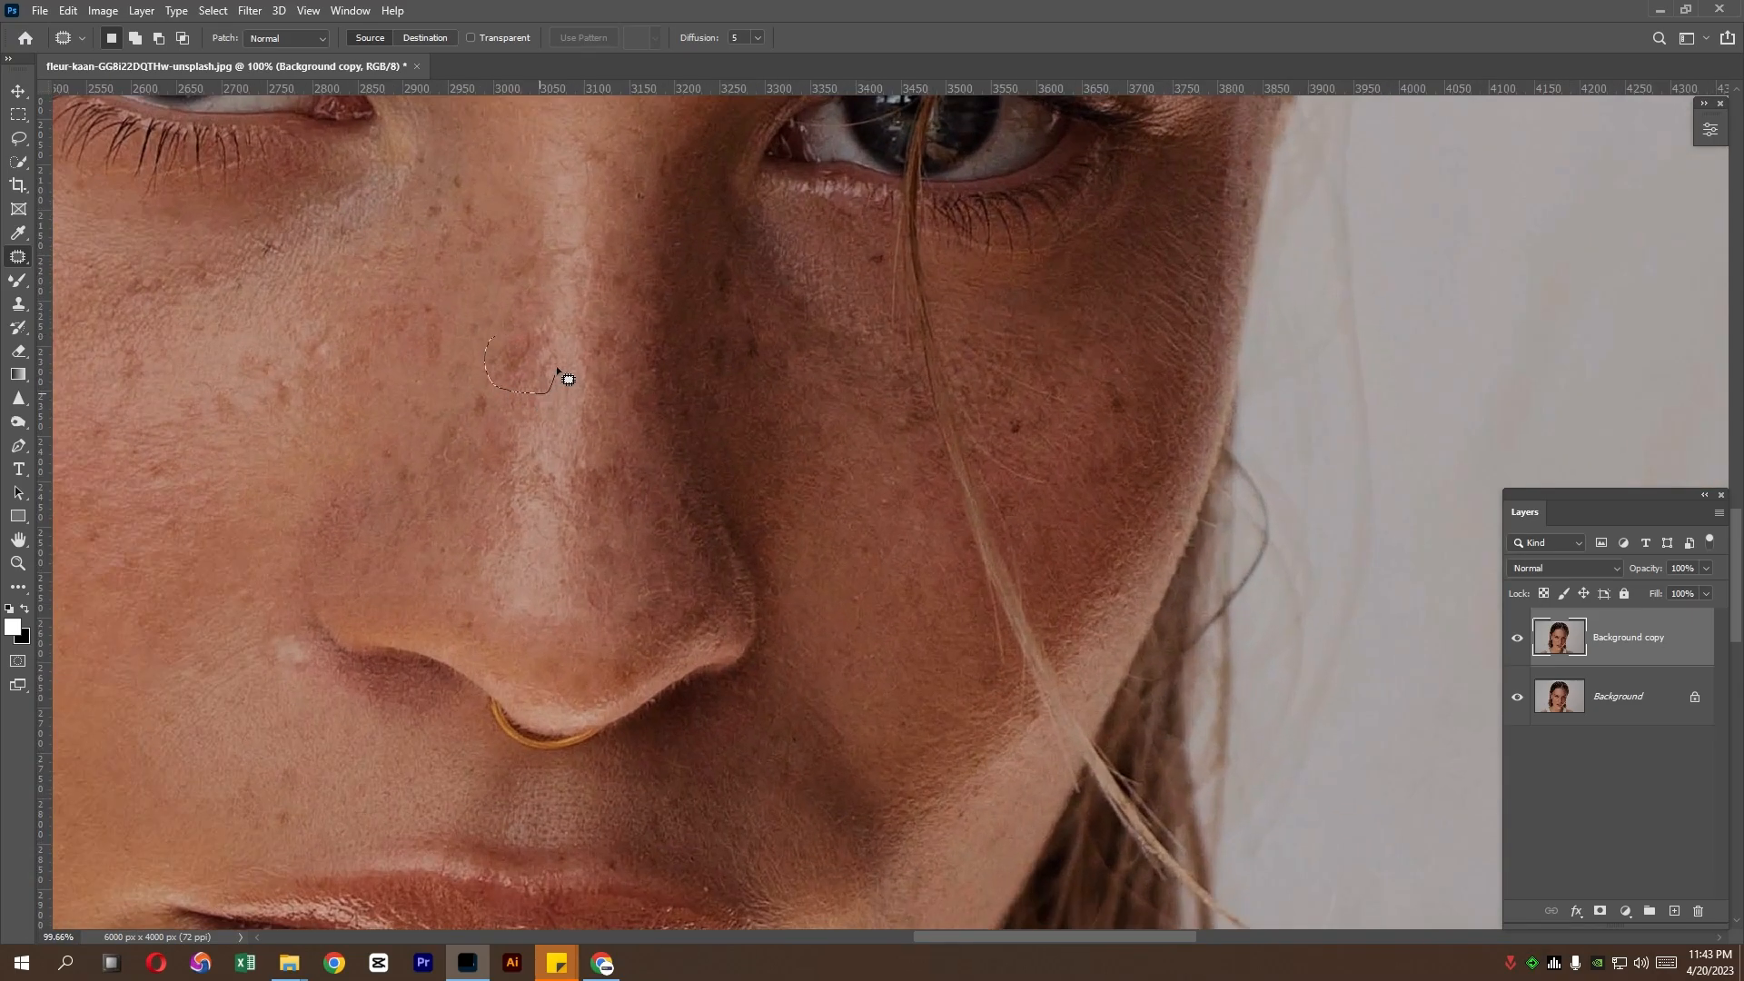
# Finish the nose patch and patch a blemish on the cheek beside the nose with clean nearby skin
pyautogui.hotkey('ctrl', 'd')
pyautogui.moveTo(572, 343); pyautogui.dragTo(498, 525)
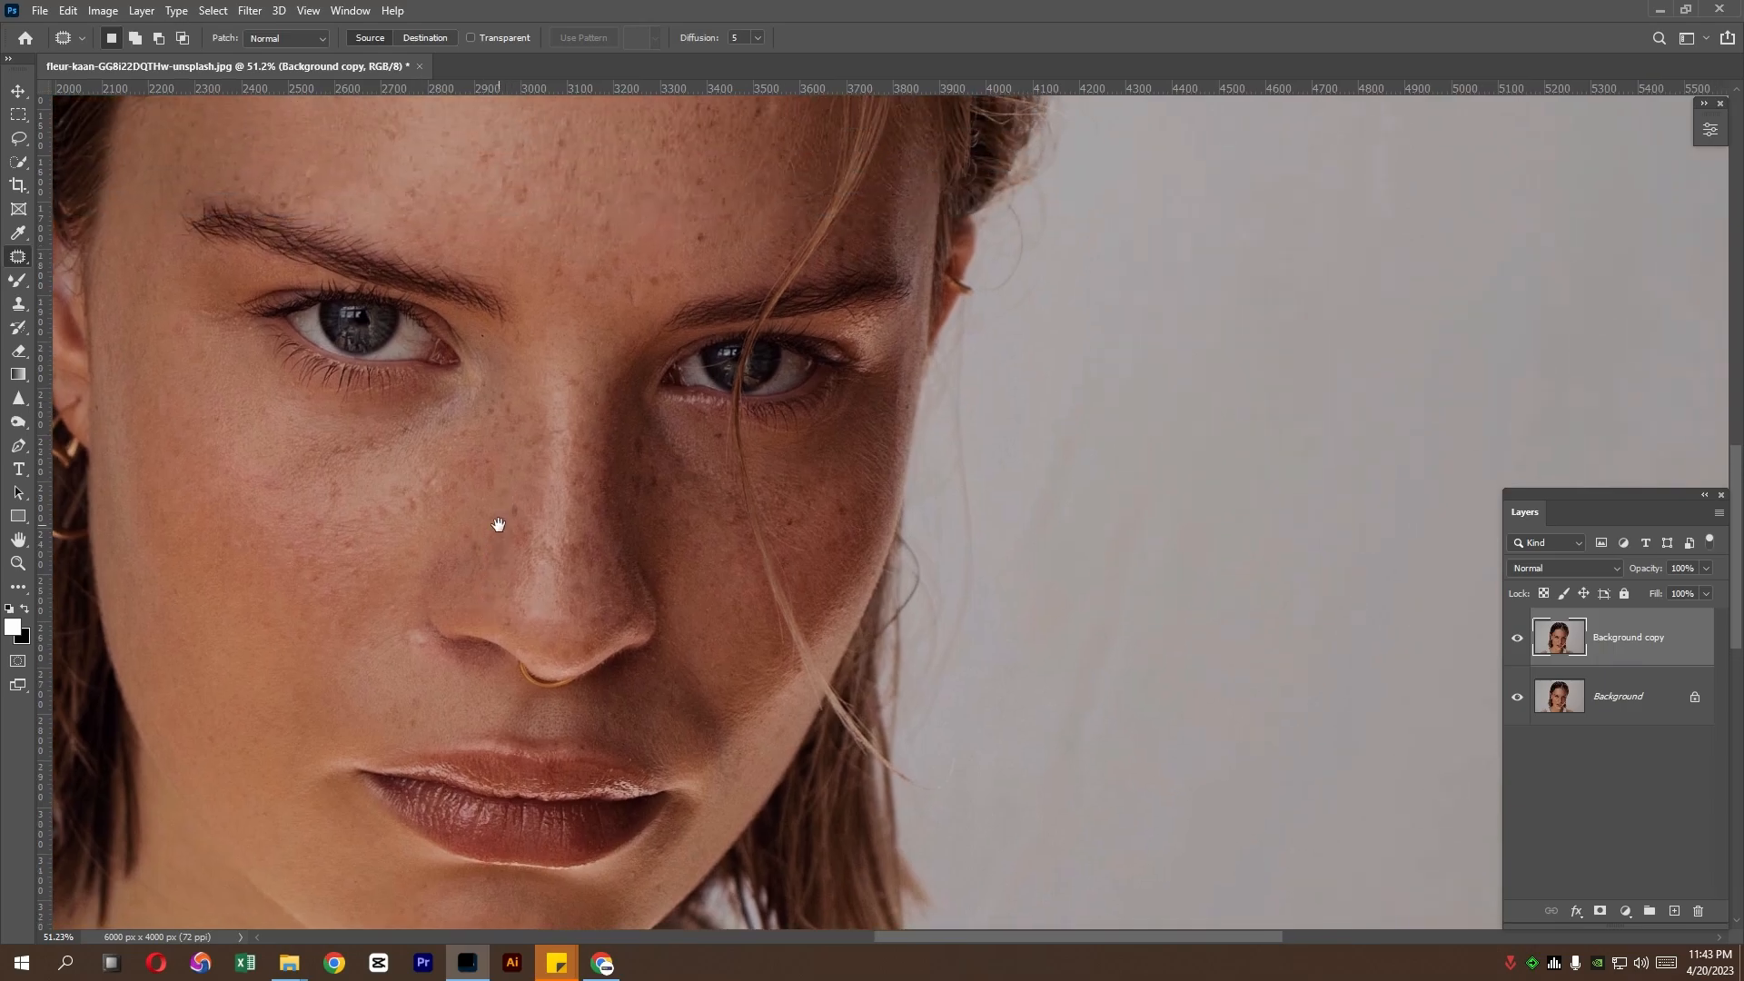
pyautogui.keyDown('ctrl'); pyautogui.click(312, 542); pyautogui.keyUp('ctrl')
pyautogui.keyDown('ctrl'); pyautogui.click(438, 715); pyautogui.keyUp('ctrl')
pyautogui.moveTo(427, 612)
pyautogui.mouseDown()
pyautogui.moveTo(467, 664)
pyautogui.moveTo(452, 606)
pyautogui.moveTo(431, 609)
pyautogui.mouseUp()
pyautogui.moveTo(452, 641); pyautogui.dragTo(352, 670)
pyautogui.hotkey('ctrl', 'd')
# Patch the dark spots on the shaded cheek below the hair-covered eye with clean nearby skin
pyautogui.moveTo(700, 543); pyautogui.dragTo(551, 504)
pyautogui.moveTo(708, 499)
pyautogui.mouseDown()
pyautogui.moveTo(747, 506)
pyautogui.moveTo(756, 460)
pyautogui.mouseUp()
pyautogui.moveTo(759, 478); pyautogui.dragTo(756, 432)
pyautogui.hotkey('ctrl', 'd')
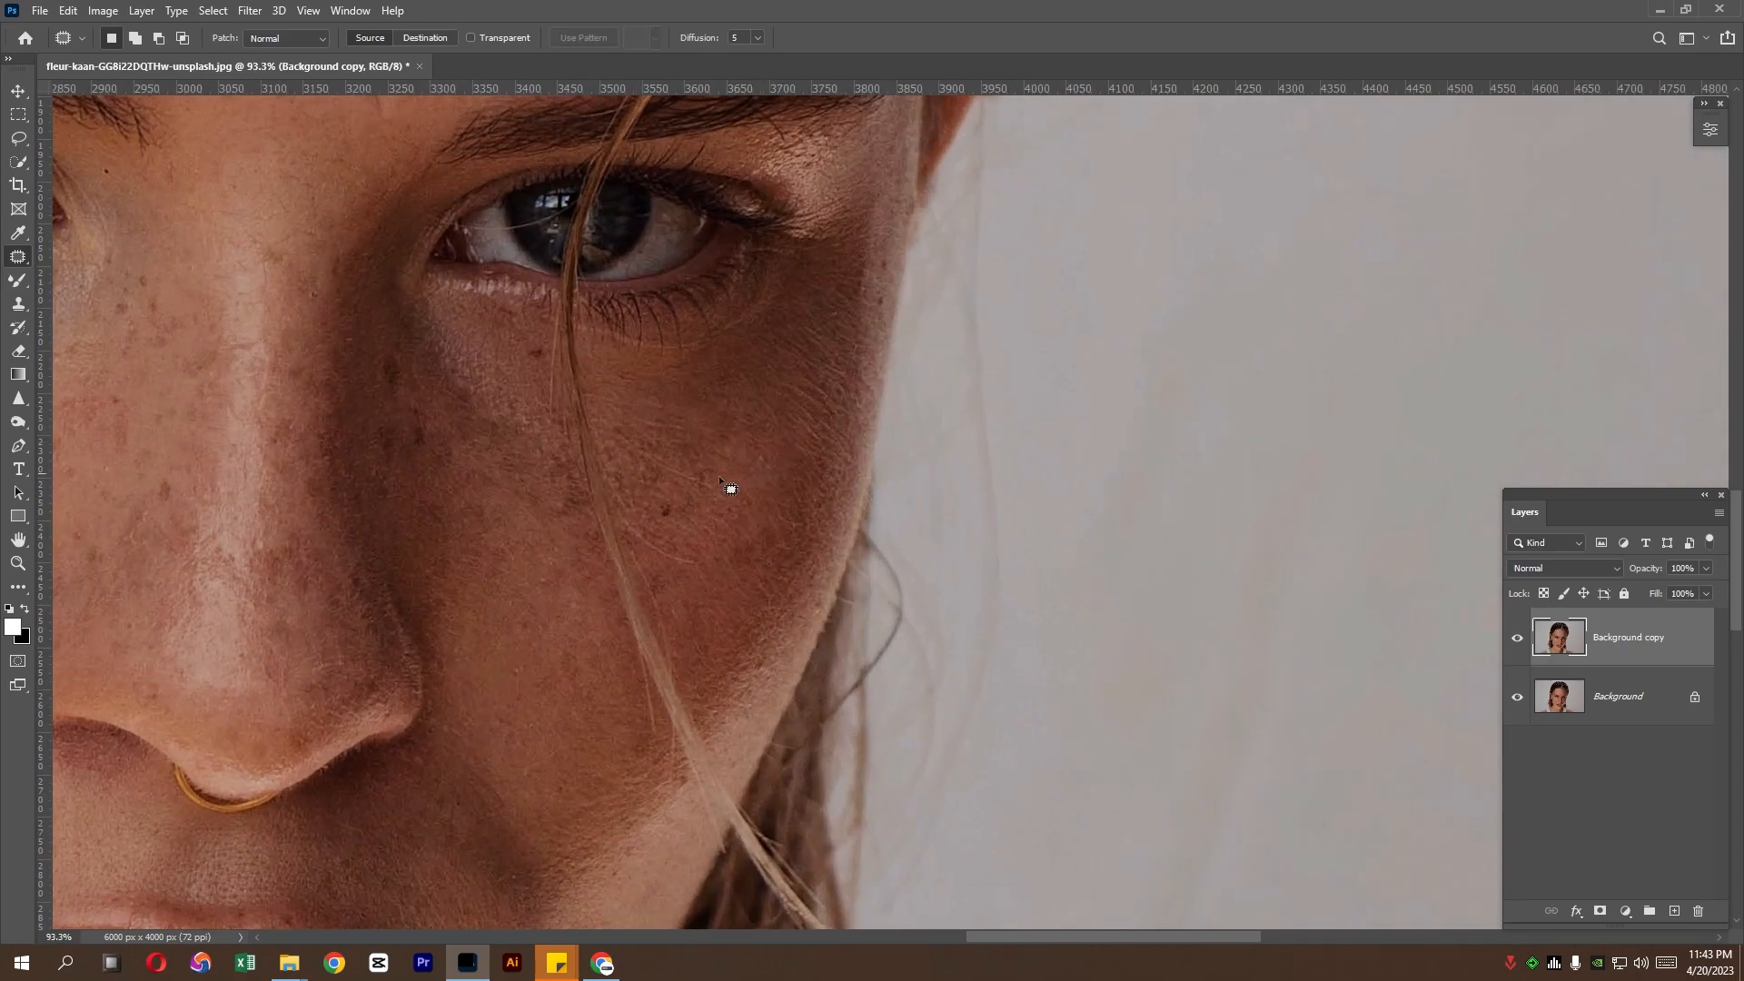
pyautogui.moveTo(654, 496); pyautogui.dragTo(712, 518)
pyautogui.hotkey('ctrl', 'd')
# Patch the spots under the hair-covered eye and along the shaded side of the nose
pyautogui.moveTo(539, 364); pyautogui.dragTo(491, 343)
pyautogui.hotkey('ctrl', 'd')
pyautogui.moveTo(380, 352)
pyautogui.mouseDown()
pyautogui.moveTo(397, 353)
pyautogui.moveTo(367, 325)
pyautogui.mouseUp()
pyautogui.hotkey('ctrl', 'd')
pyautogui.moveTo(400, 463); pyautogui.dragTo(387, 411)
pyautogui.moveTo(400, 443); pyautogui.dragTo(417, 497)
pyautogui.hotkey('ctrl', 'd')
# Patch the freckles on the lower forehead between and above the eyebrows with smoother skin
pyautogui.scroll(-5, 433, 490)
pyautogui.moveTo(433, 490); pyautogui.dragTo(611, 554)
pyautogui.scroll(3, 635, 329)
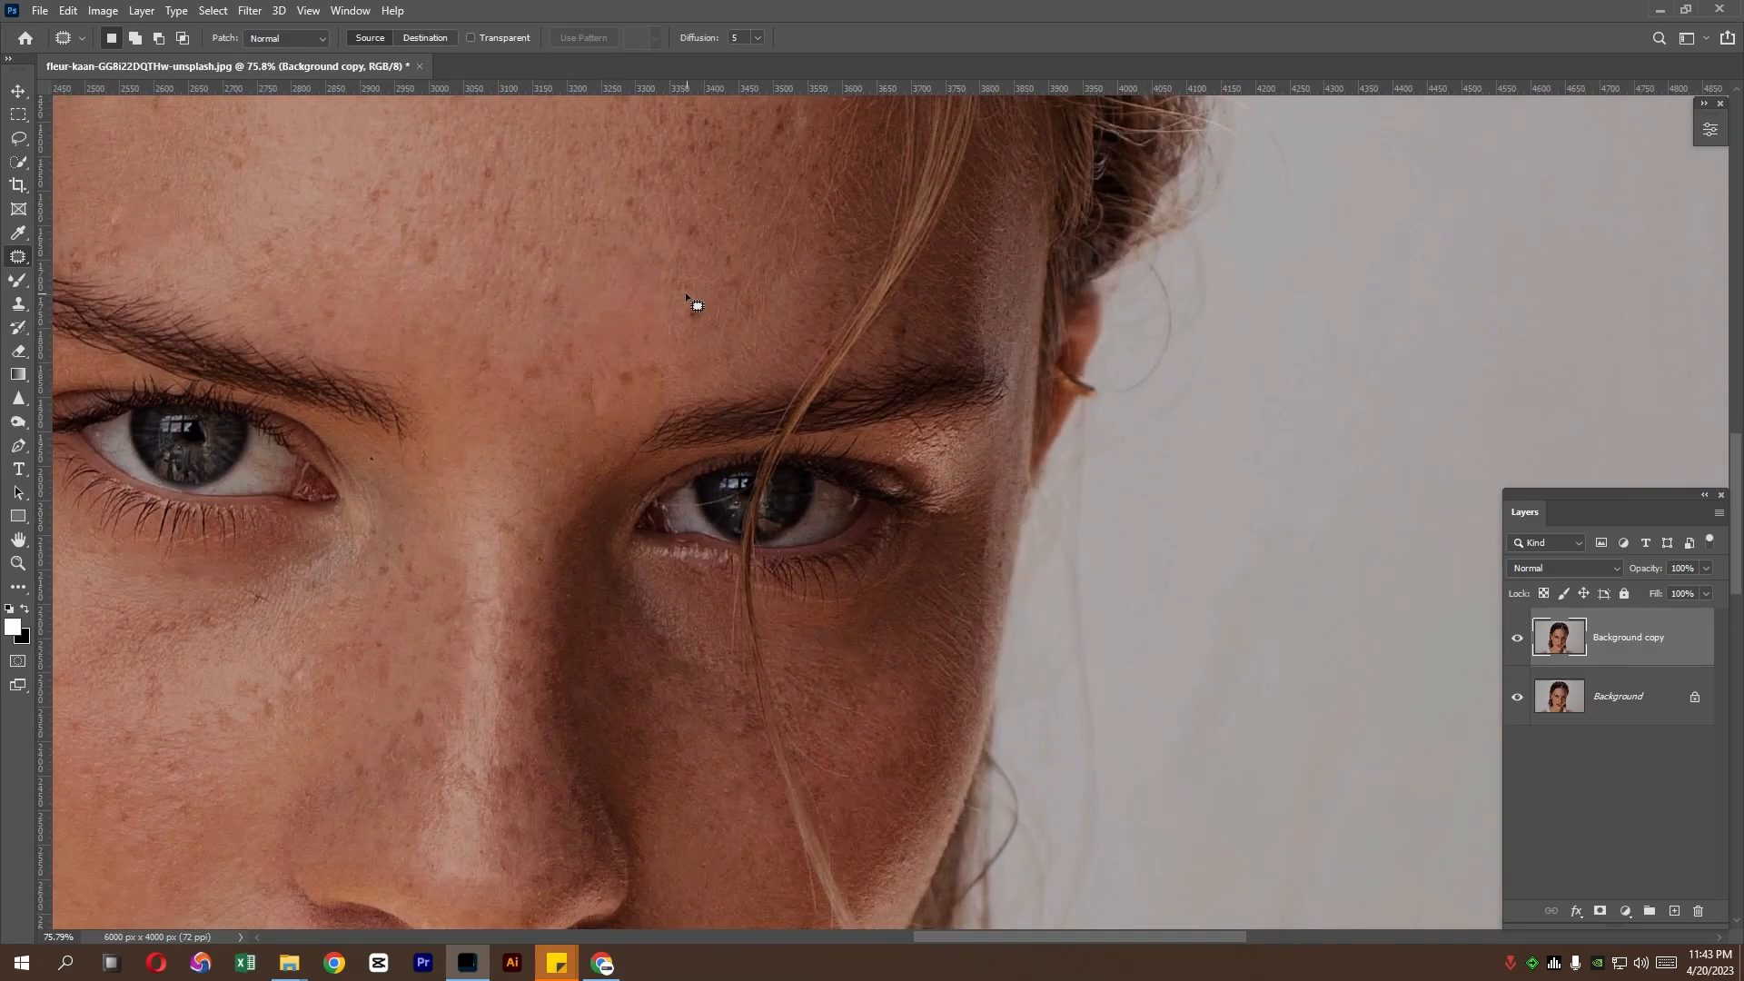
pyautogui.hotkey('ctrl', 'd')
pyautogui.moveTo(576, 335); pyautogui.dragTo(545, 334)
pyautogui.hotkey('ctrl', 'd')
pyautogui.moveTo(548, 355)
pyautogui.mouseDown()
pyautogui.moveTo(601, 318)
pyautogui.moveTo(648, 386)
pyautogui.moveTo(626, 364)
pyautogui.mouseUp()
pyautogui.moveTo(643, 375); pyautogui.dragTo(675, 329)
pyautogui.hotkey('ctrl', 'd')
# Patch a freckled area on the shaded side of the forehead beside the loose hair strand
pyautogui.scroll(-3, 638, 237)
pyautogui.moveTo(601, 223); pyautogui.dragTo(568, 398)
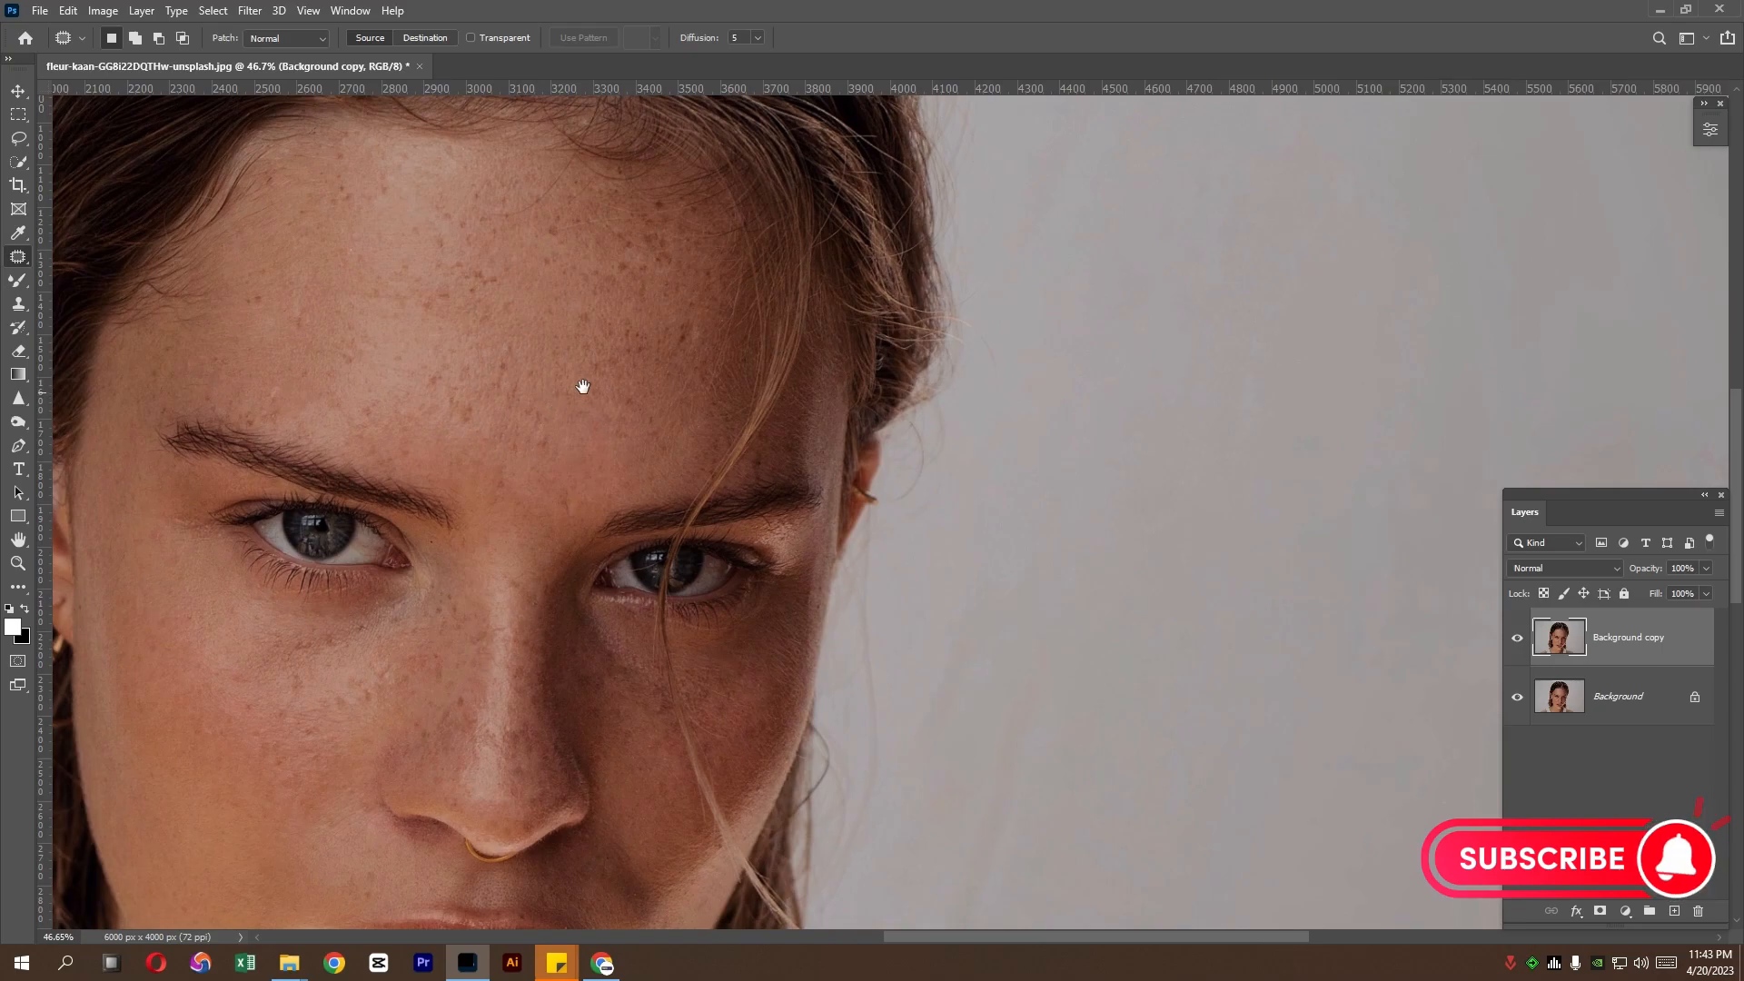
pyautogui.scroll(2, 709, 311)
pyautogui.moveTo(712, 324); pyautogui.dragTo(688, 292)
pyautogui.moveTo(686, 325); pyautogui.dragTo(640, 367)
pyautogui.hotkey('ctrl', 'd')
# Patch the dark freckle clusters on the upper forehead near the hairline
pyautogui.moveTo(606, 279); pyautogui.dragTo(650, 405)
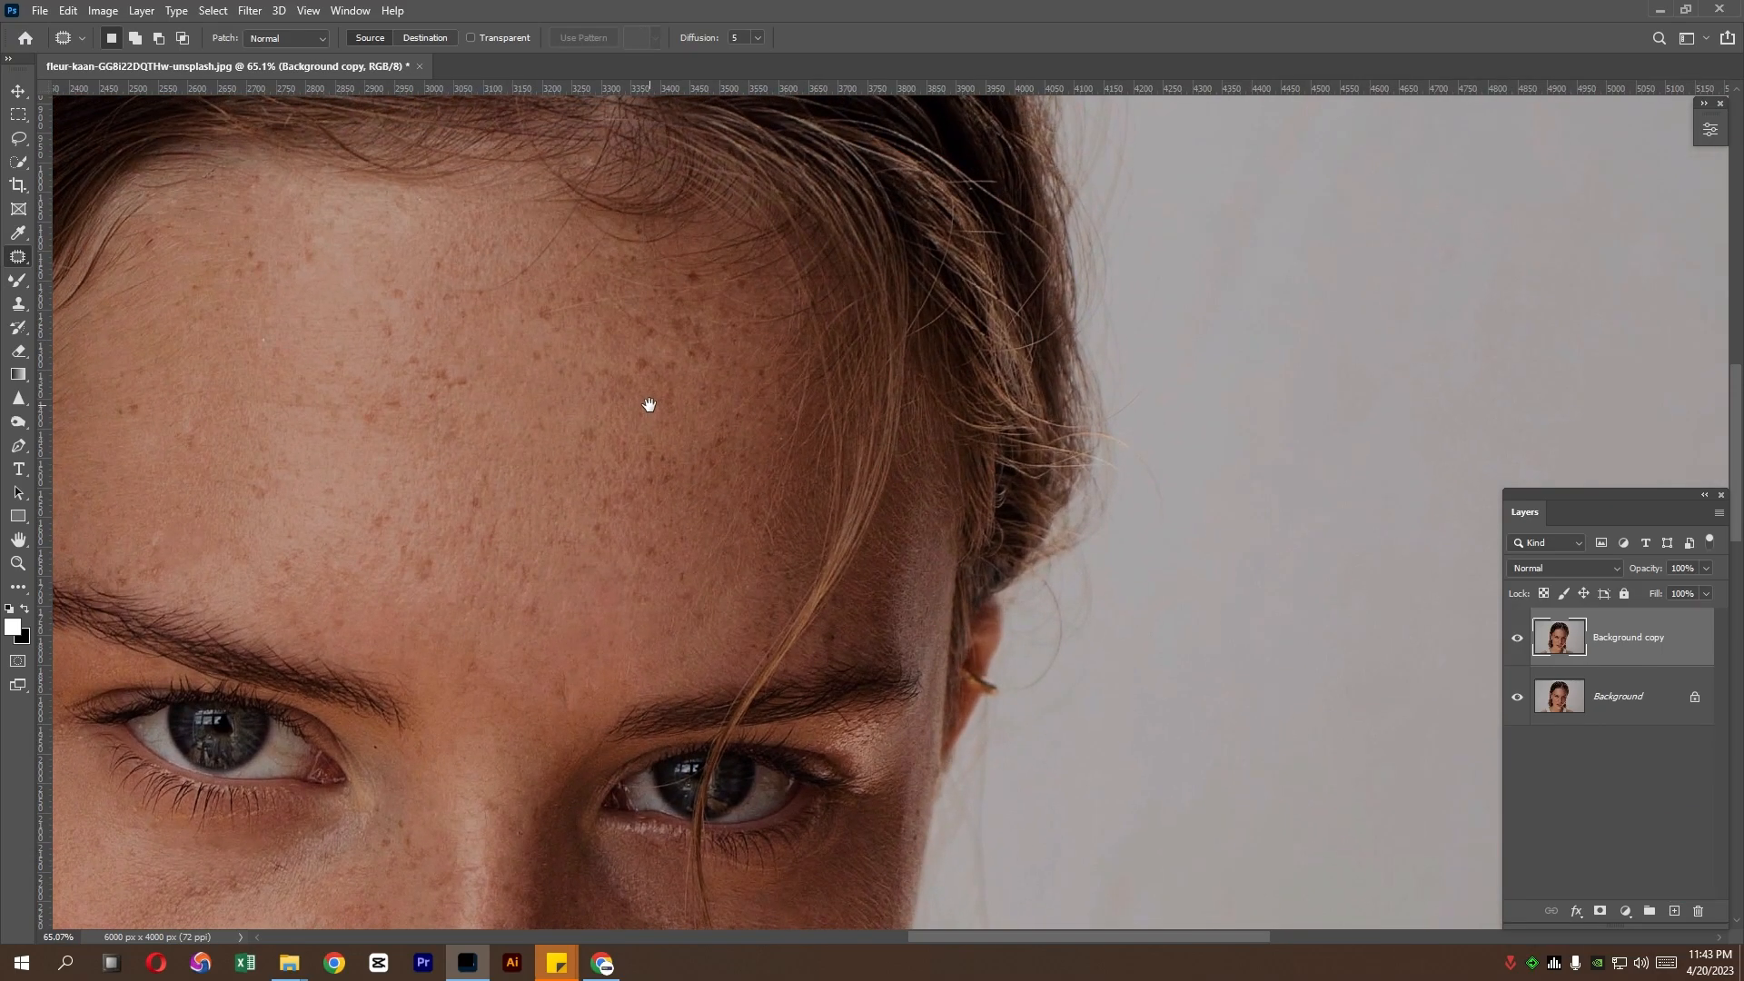
pyautogui.moveTo(512, 393)
pyautogui.mouseDown()
pyautogui.moveTo(772, 352)
pyautogui.moveTo(724, 318)
pyautogui.mouseUp()
pyautogui.moveTo(714, 341); pyautogui.dragTo(761, 368)
pyautogui.hotkey('ctrl', 'd')
pyautogui.moveTo(632, 359); pyautogui.dragTo(635, 356)
pyautogui.moveTo(652, 371); pyautogui.dragTo(752, 371)
pyautogui.hotkey('ctrl', 'd')
# Patch another blemished spot on the forehead using clean skin next to it
pyautogui.scroll(-3, 583, 459)
pyautogui.moveTo(581, 497); pyautogui.dragTo(602, 405)
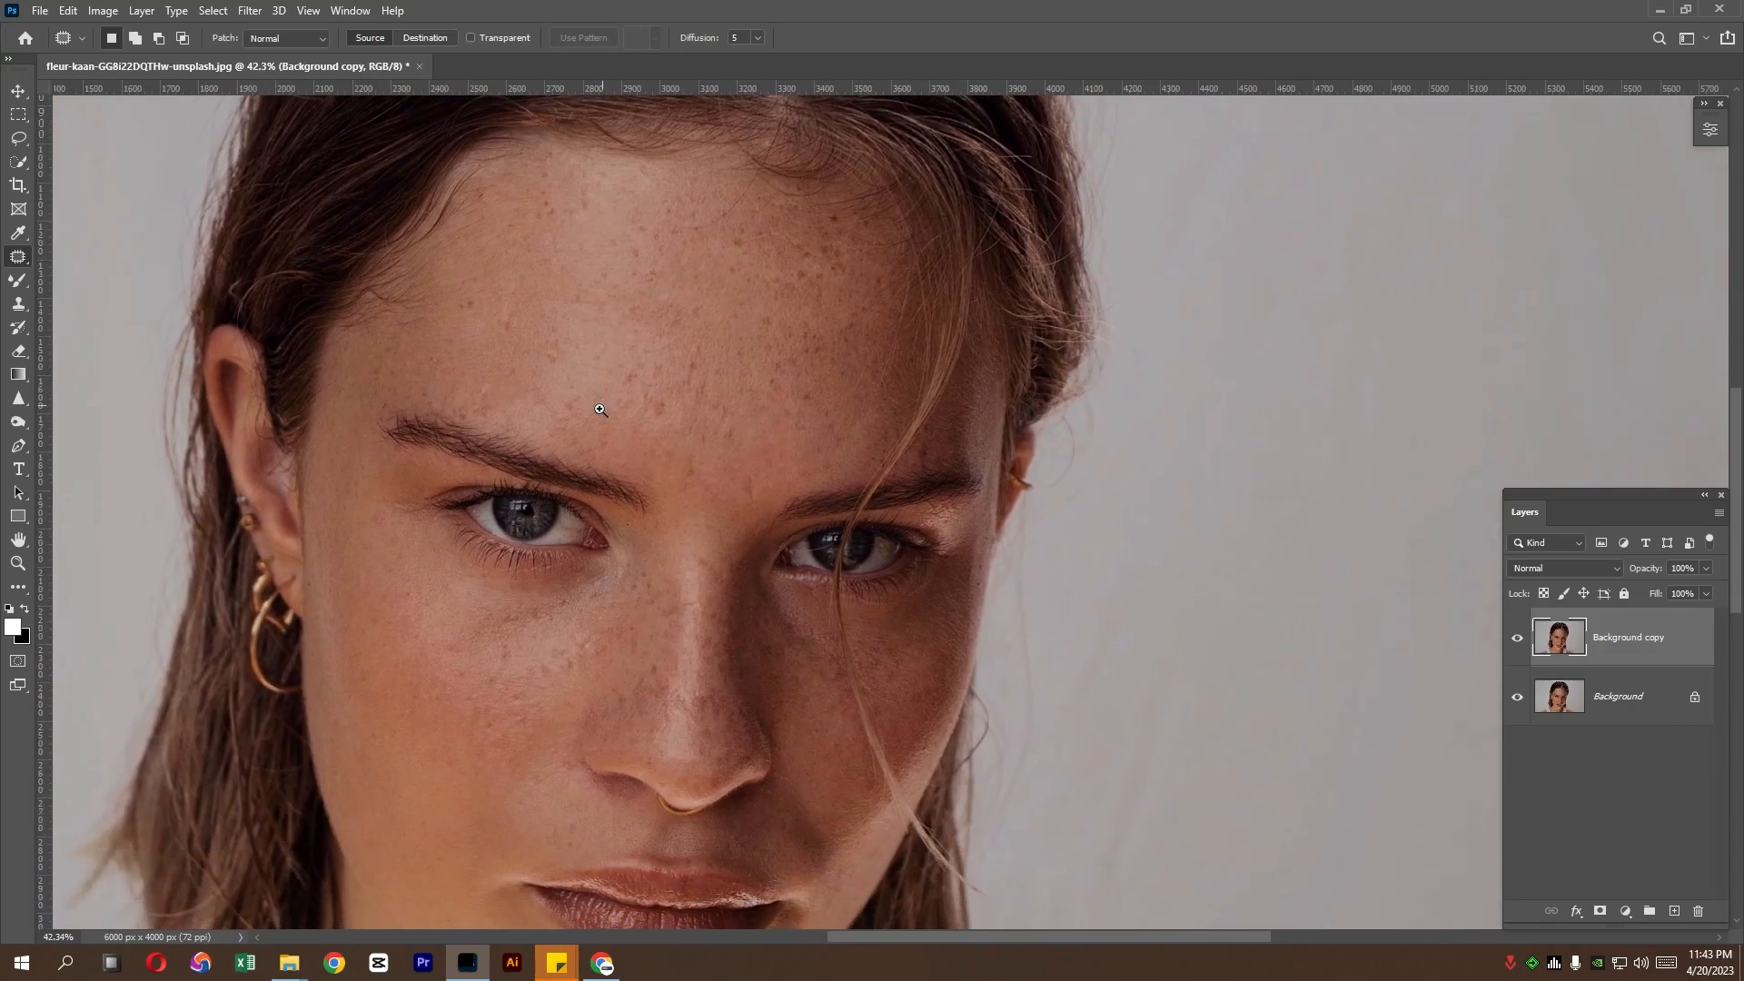
pyautogui.scroll(3, 602, 406)
pyautogui.moveTo(724, 320); pyautogui.dragTo(676, 325)
pyautogui.moveTo(713, 354)
pyautogui.mouseDown()
pyautogui.moveTo(673, 327)
pyautogui.moveTo(650, 297)
pyautogui.mouseUp()
pyautogui.hotkey('ctrl', 'd')
# Compare the face before and after patching by toggling the Background copy layer's visibility
pyautogui.moveTo(660, 398); pyautogui.dragTo(598, 420)
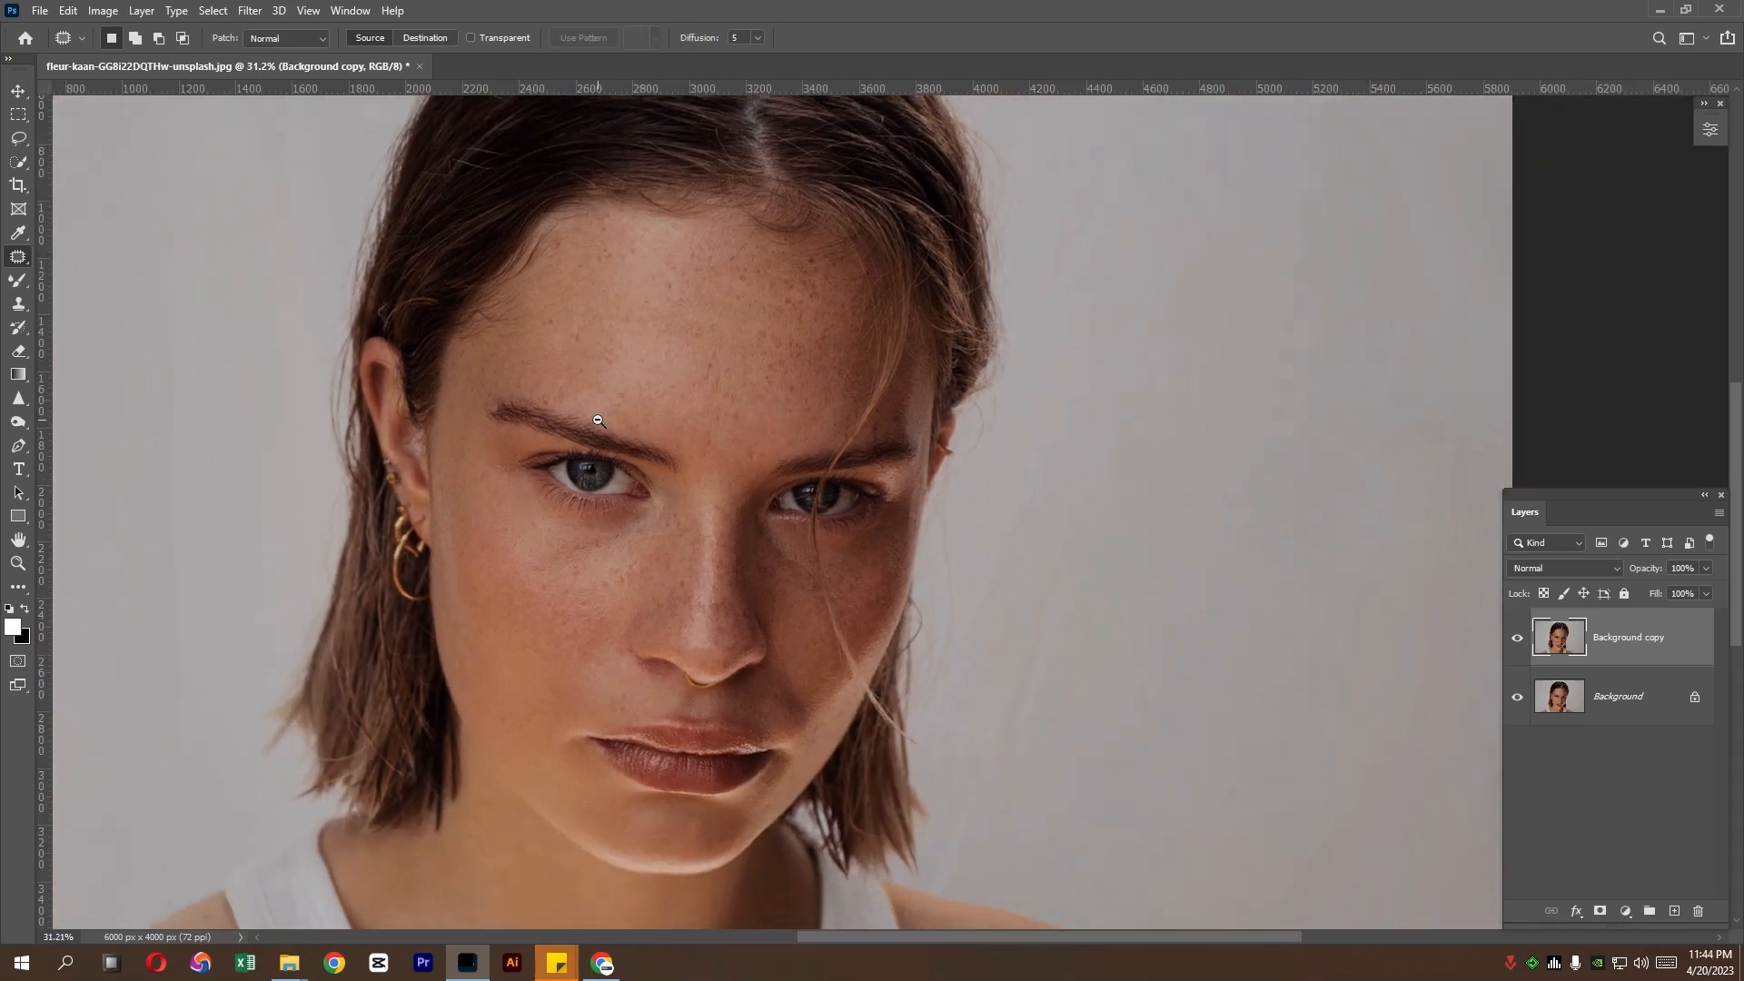
pyautogui.scroll(-1, 980, 501)
pyautogui.scroll(1, 1106, 577)
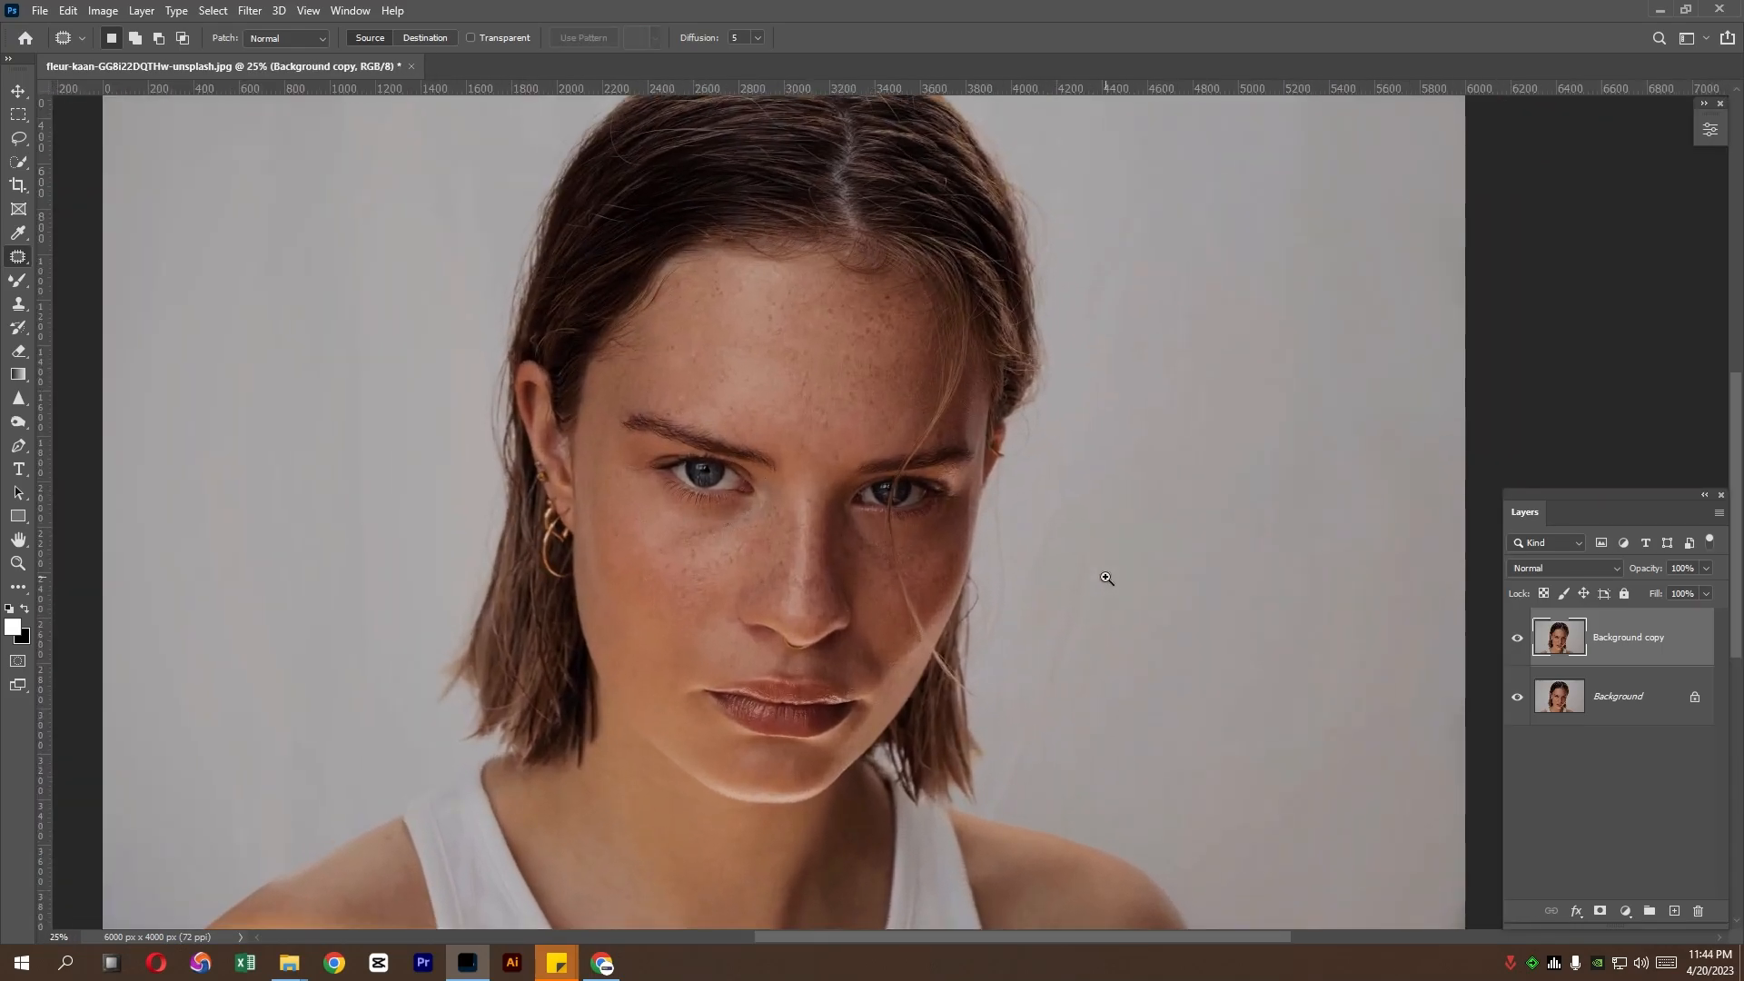
pyautogui.scroll(1, 1107, 577)
pyautogui.click(1518, 638)
pyautogui.click(1518, 639)
pyautogui.click(1518, 639)
pyautogui.click(1517, 638)
pyautogui.scroll(1, 599, 800)
pyautogui.scroll(-2, 580, 773)
pyautogui.scroll(2, 618, 727)
pyautogui.moveTo(678, 598); pyautogui.dragTo(701, 677)
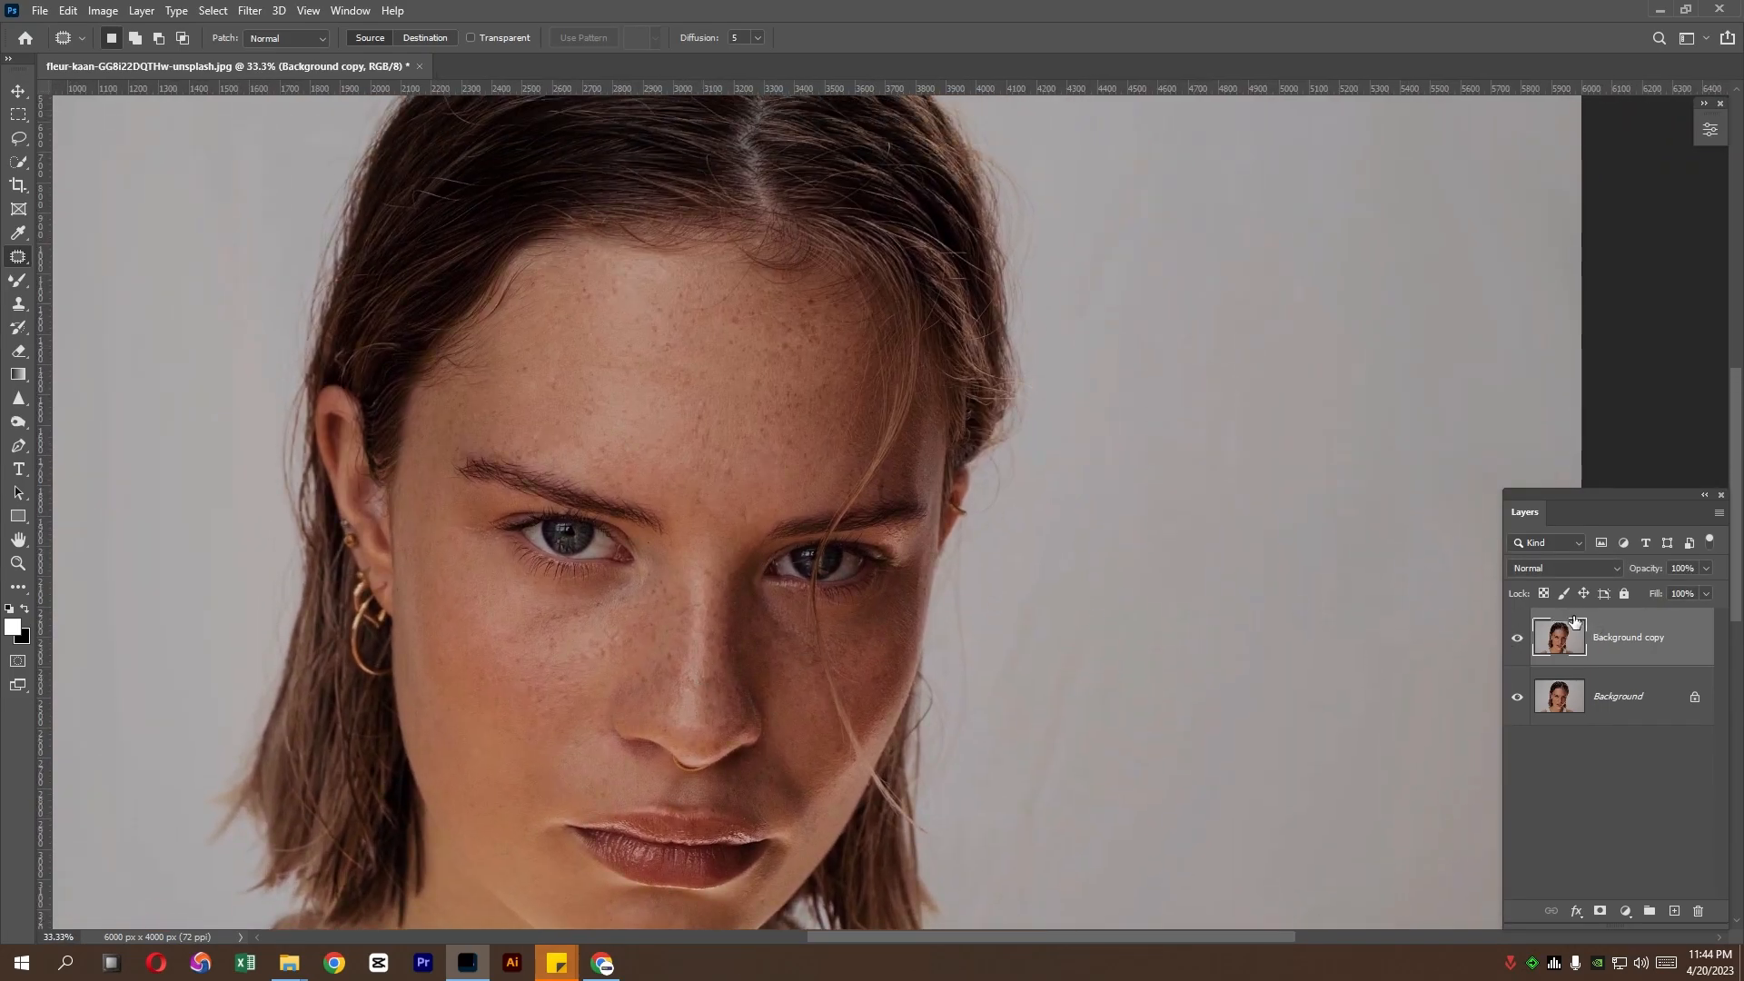
# Apply the Retouch4me Heal filter to the Background copy layer with Sensitivity 100
pyautogui.click(249, 11)
pyautogui.moveTo(301, 428)
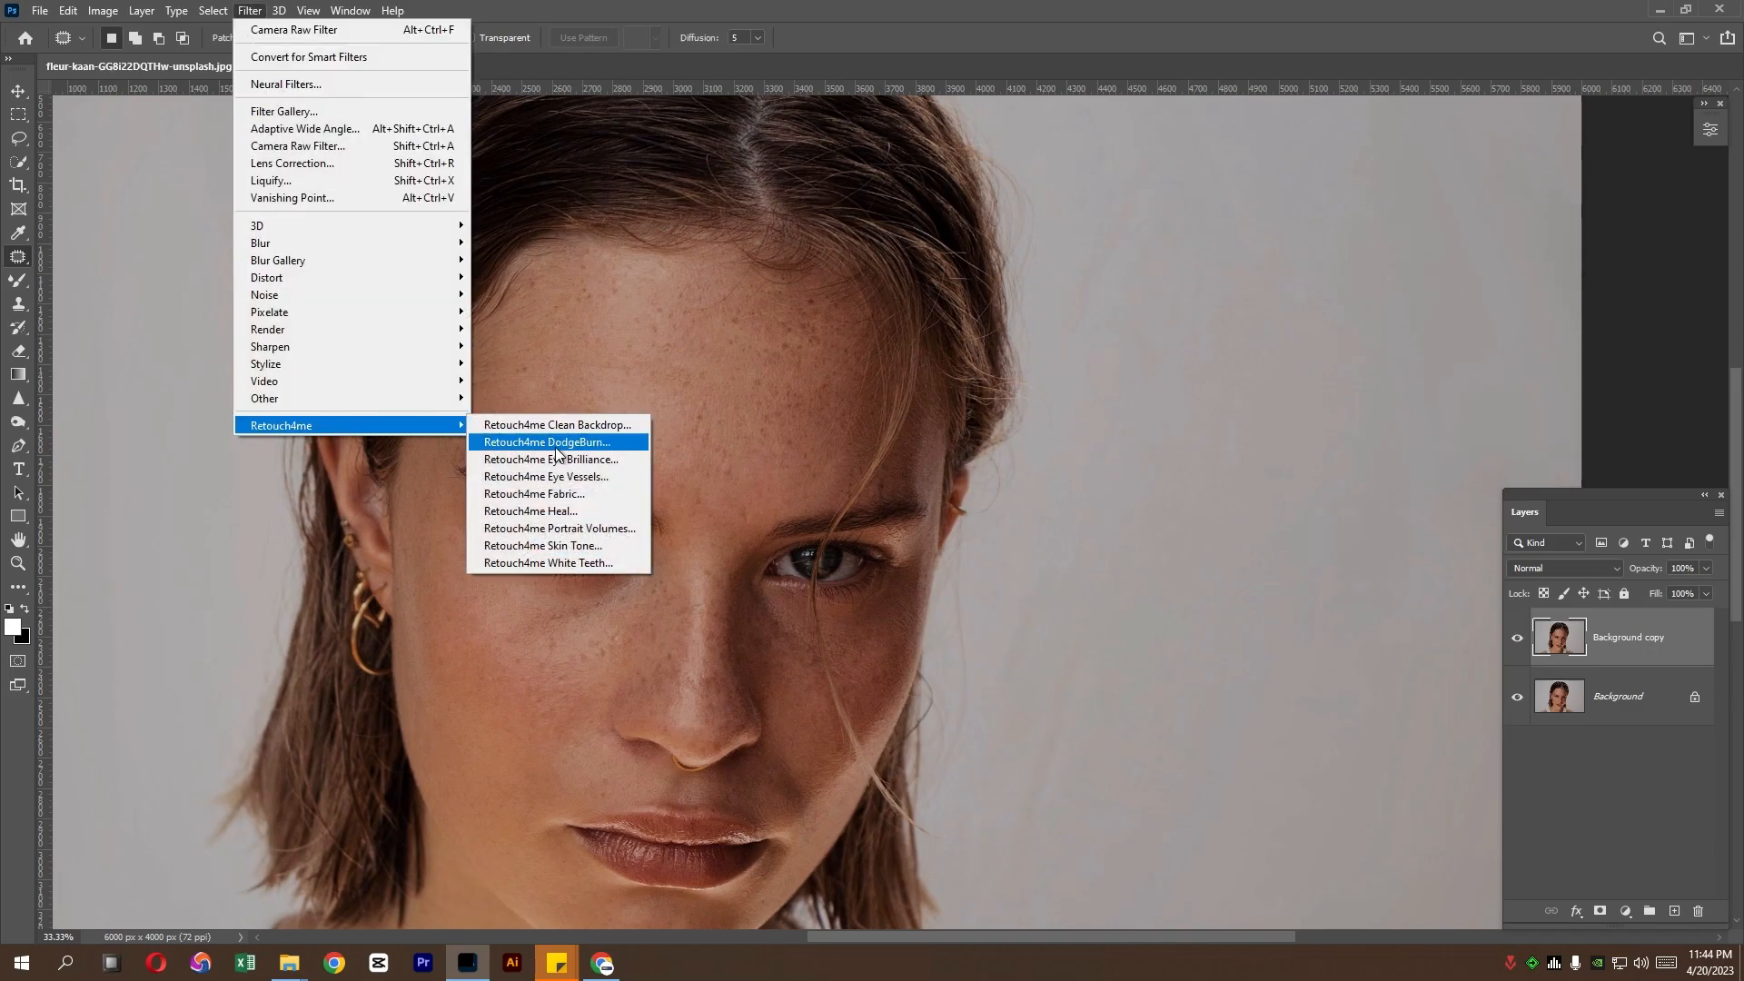
pyautogui.click(581, 508)
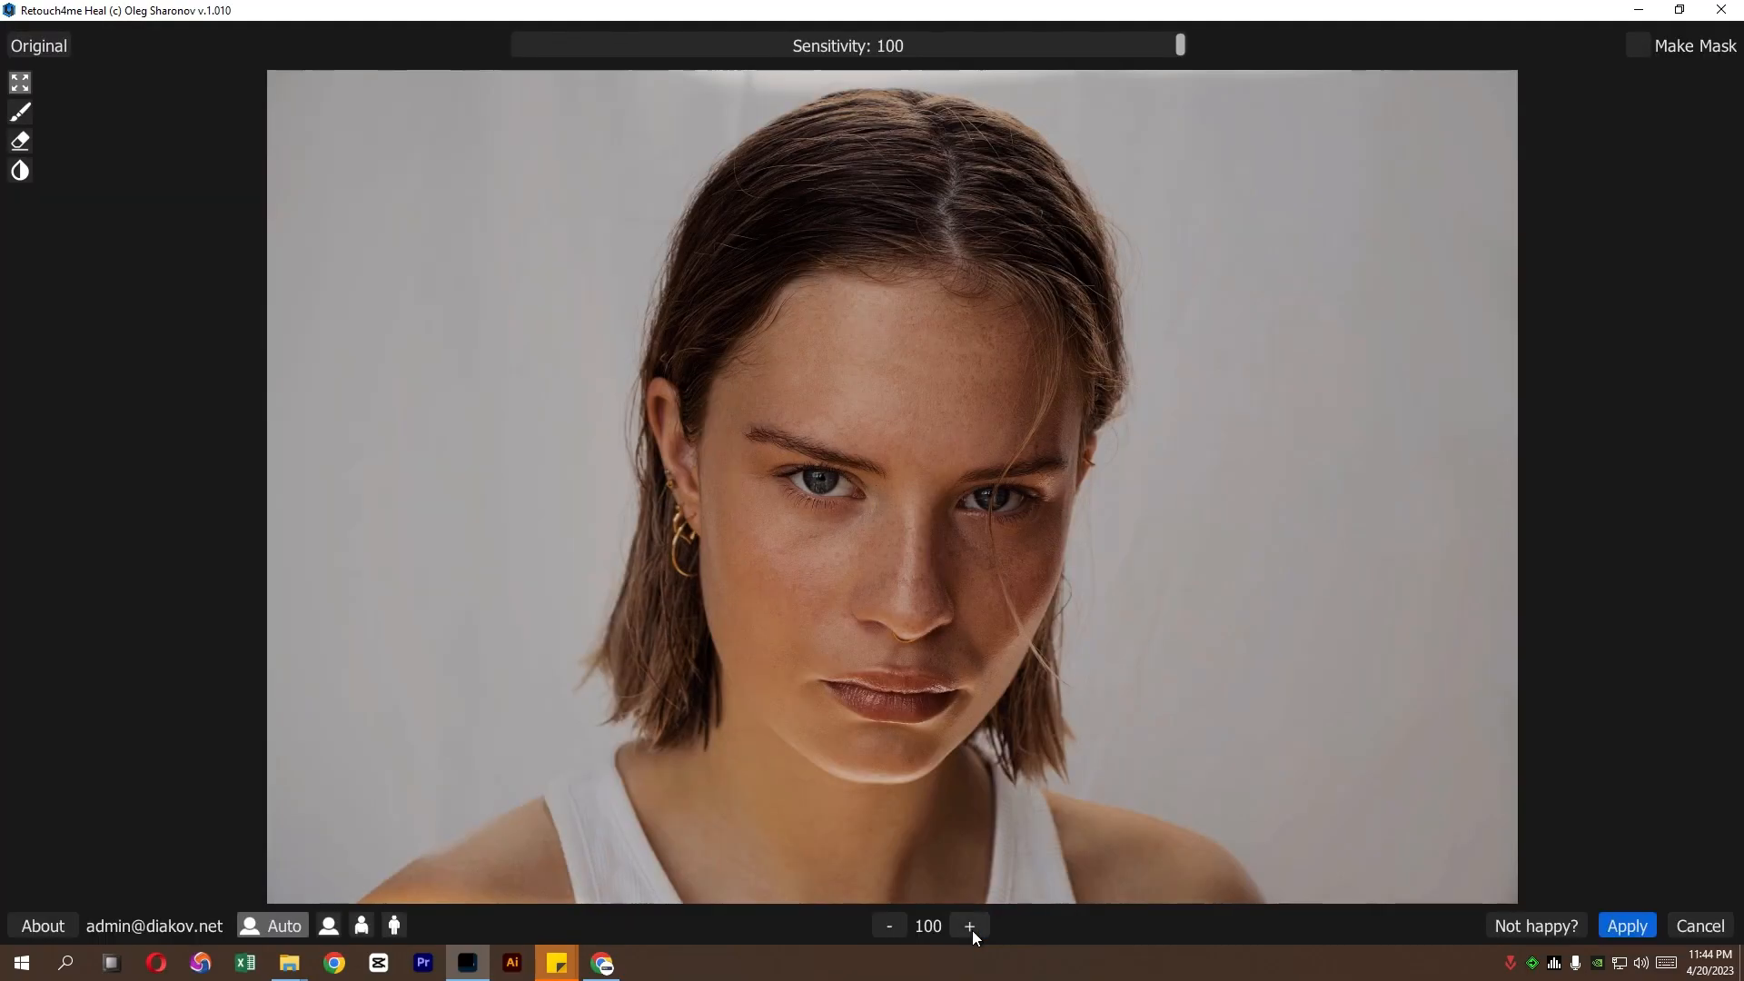
pyautogui.click(969, 925)
pyautogui.moveTo(1008, 434); pyautogui.dragTo(902, 668)
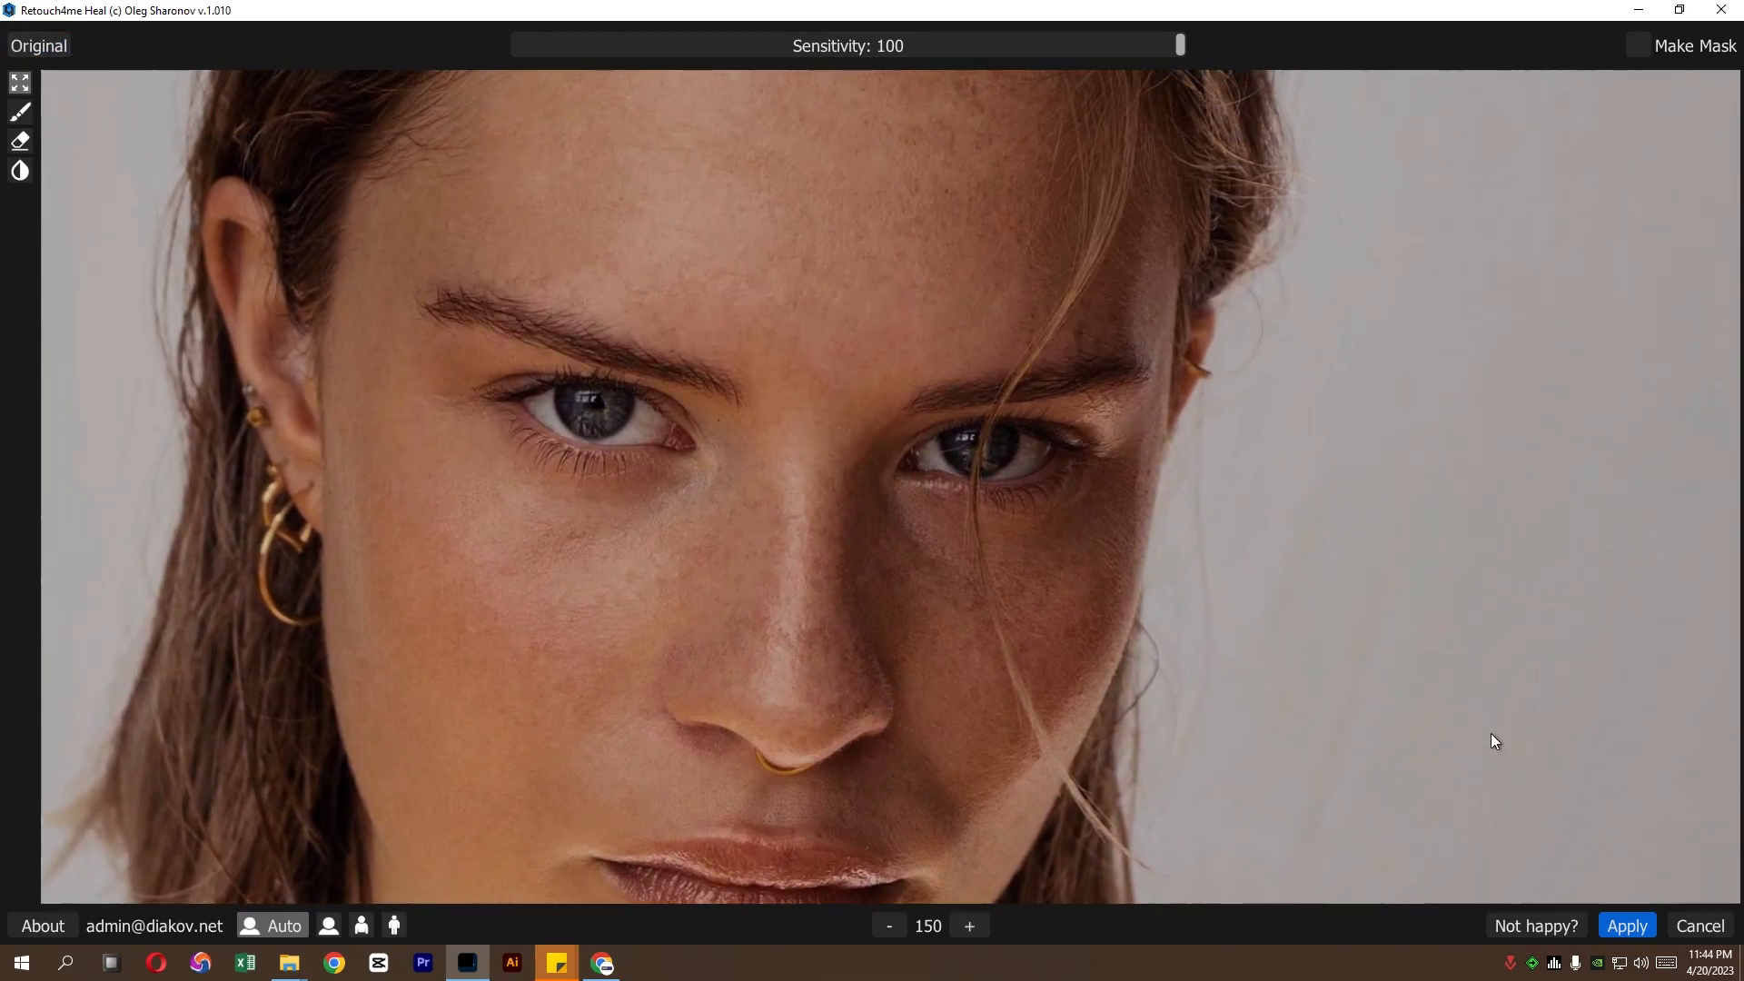
pyautogui.click(1617, 925)
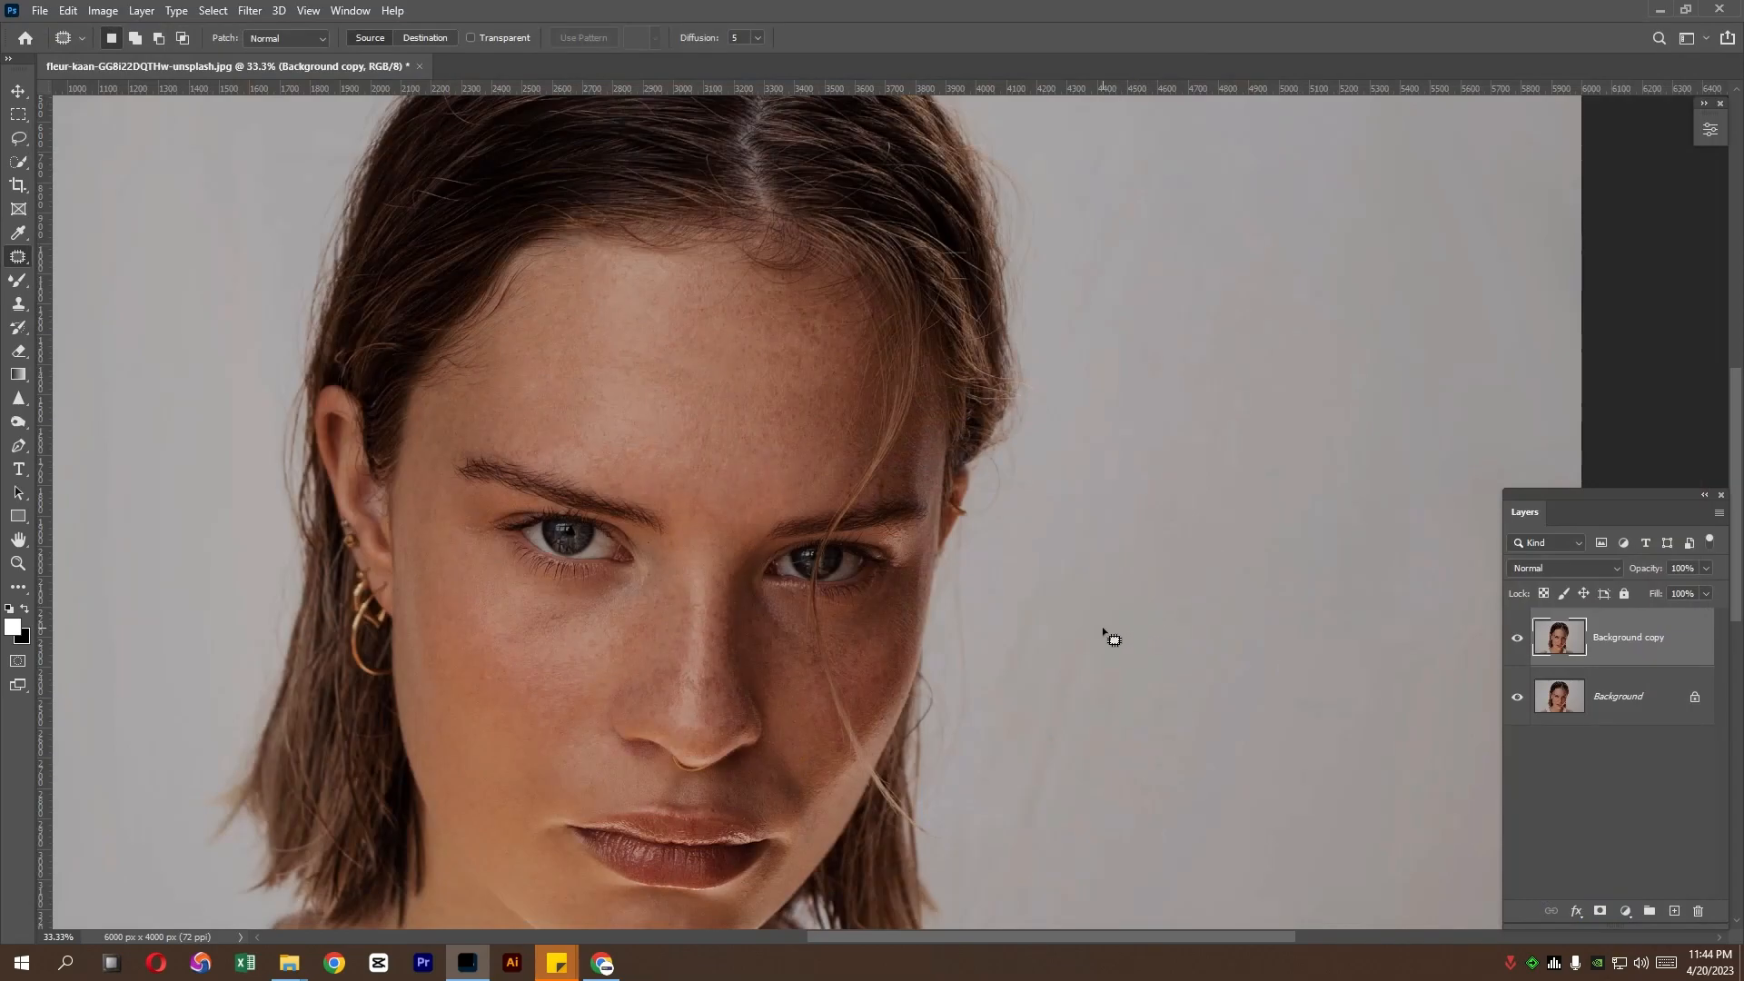
# Check the healed skin up close and patch the leftover mark just above the eyebrow on the lit side
pyautogui.keyDown('ctrl'); pyautogui.click(567, 777); pyautogui.keyUp('ctrl')
pyautogui.keyDown('ctrl'); pyautogui.click(569, 776); pyautogui.keyUp('ctrl')
pyautogui.moveTo(836, 641); pyautogui.dragTo(690, 850)
pyautogui.moveTo(784, 620); pyautogui.dragTo(712, 799)
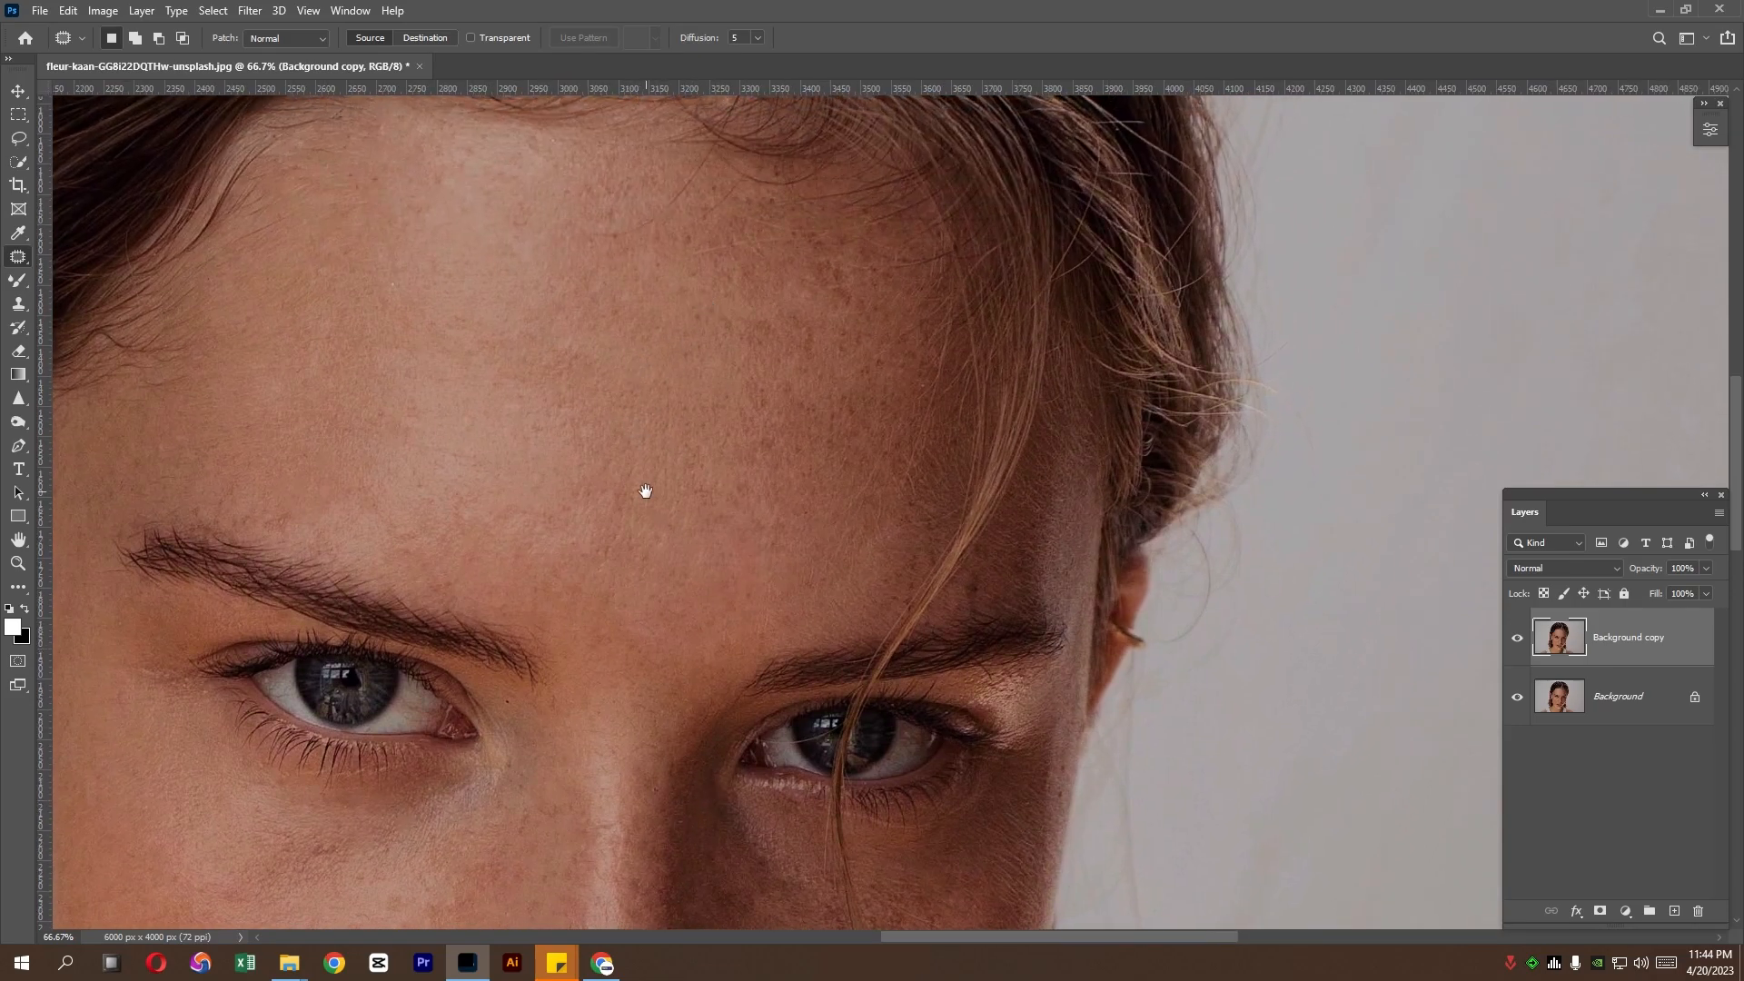
pyautogui.moveTo(642, 487); pyautogui.dragTo(821, 346)
pyautogui.moveTo(836, 673); pyautogui.dragTo(773, 477)
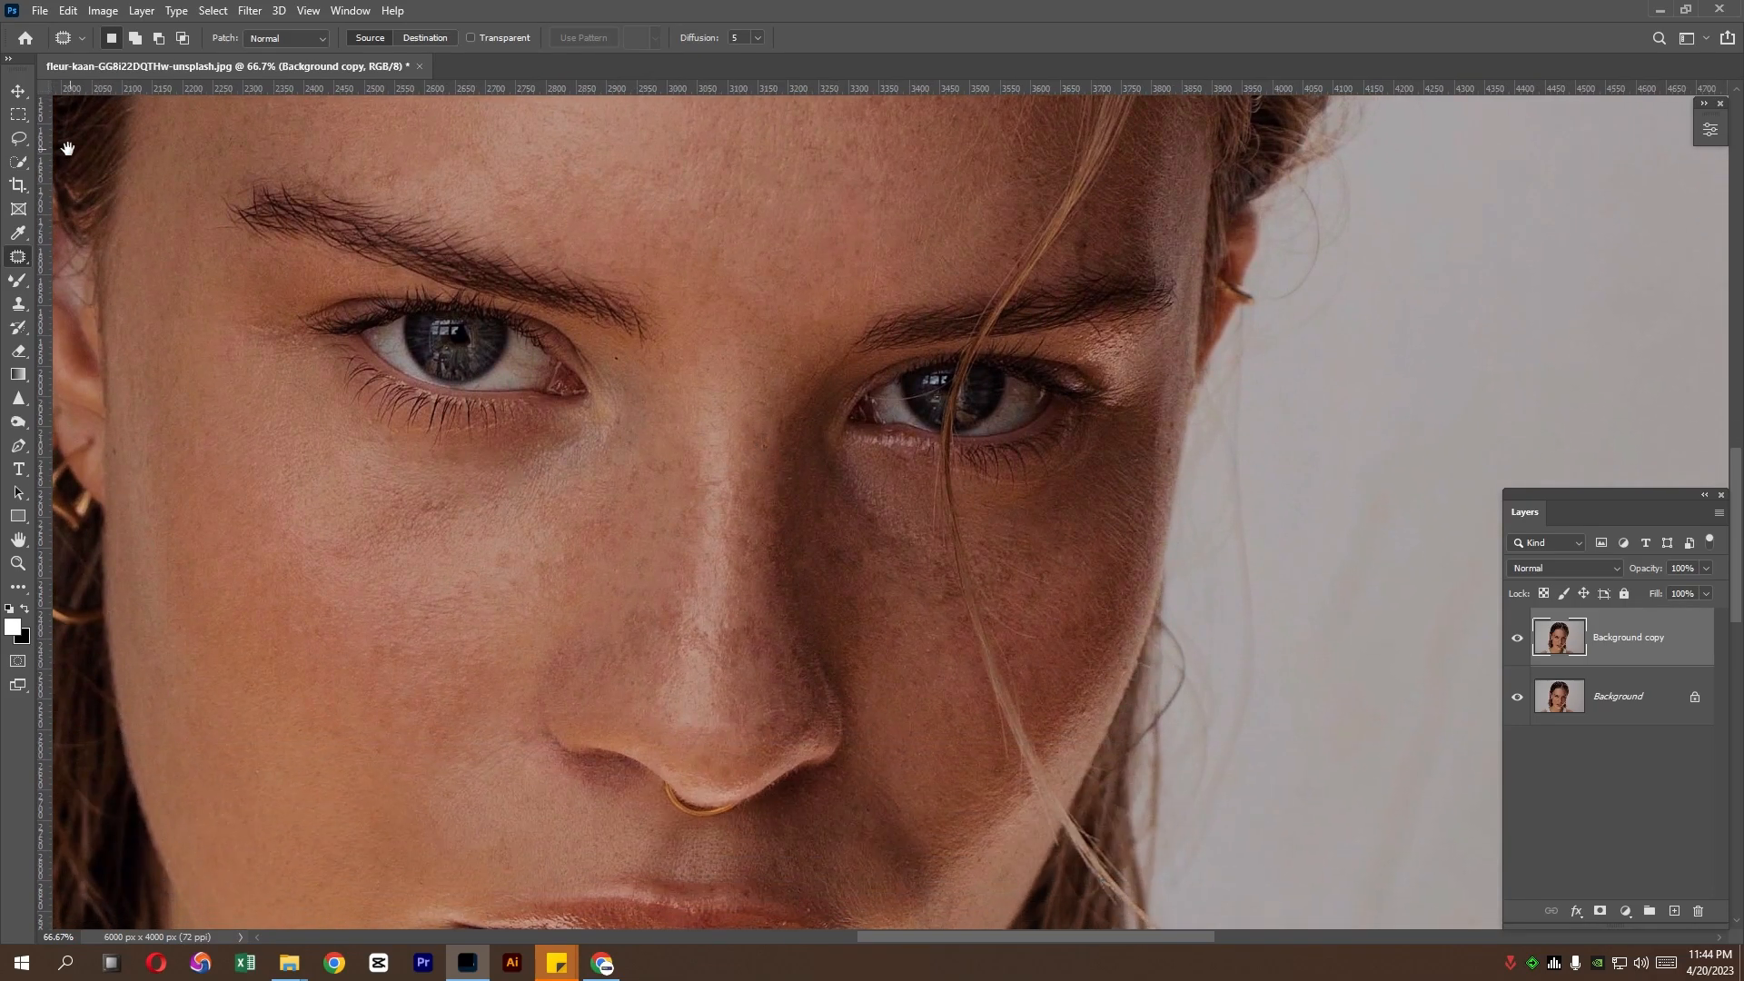
pyautogui.moveTo(408, 175); pyautogui.dragTo(382, 159)
pyautogui.moveTo(397, 178); pyautogui.dragTo(446, 139)
pyautogui.hotkey('ctrl', 'd')
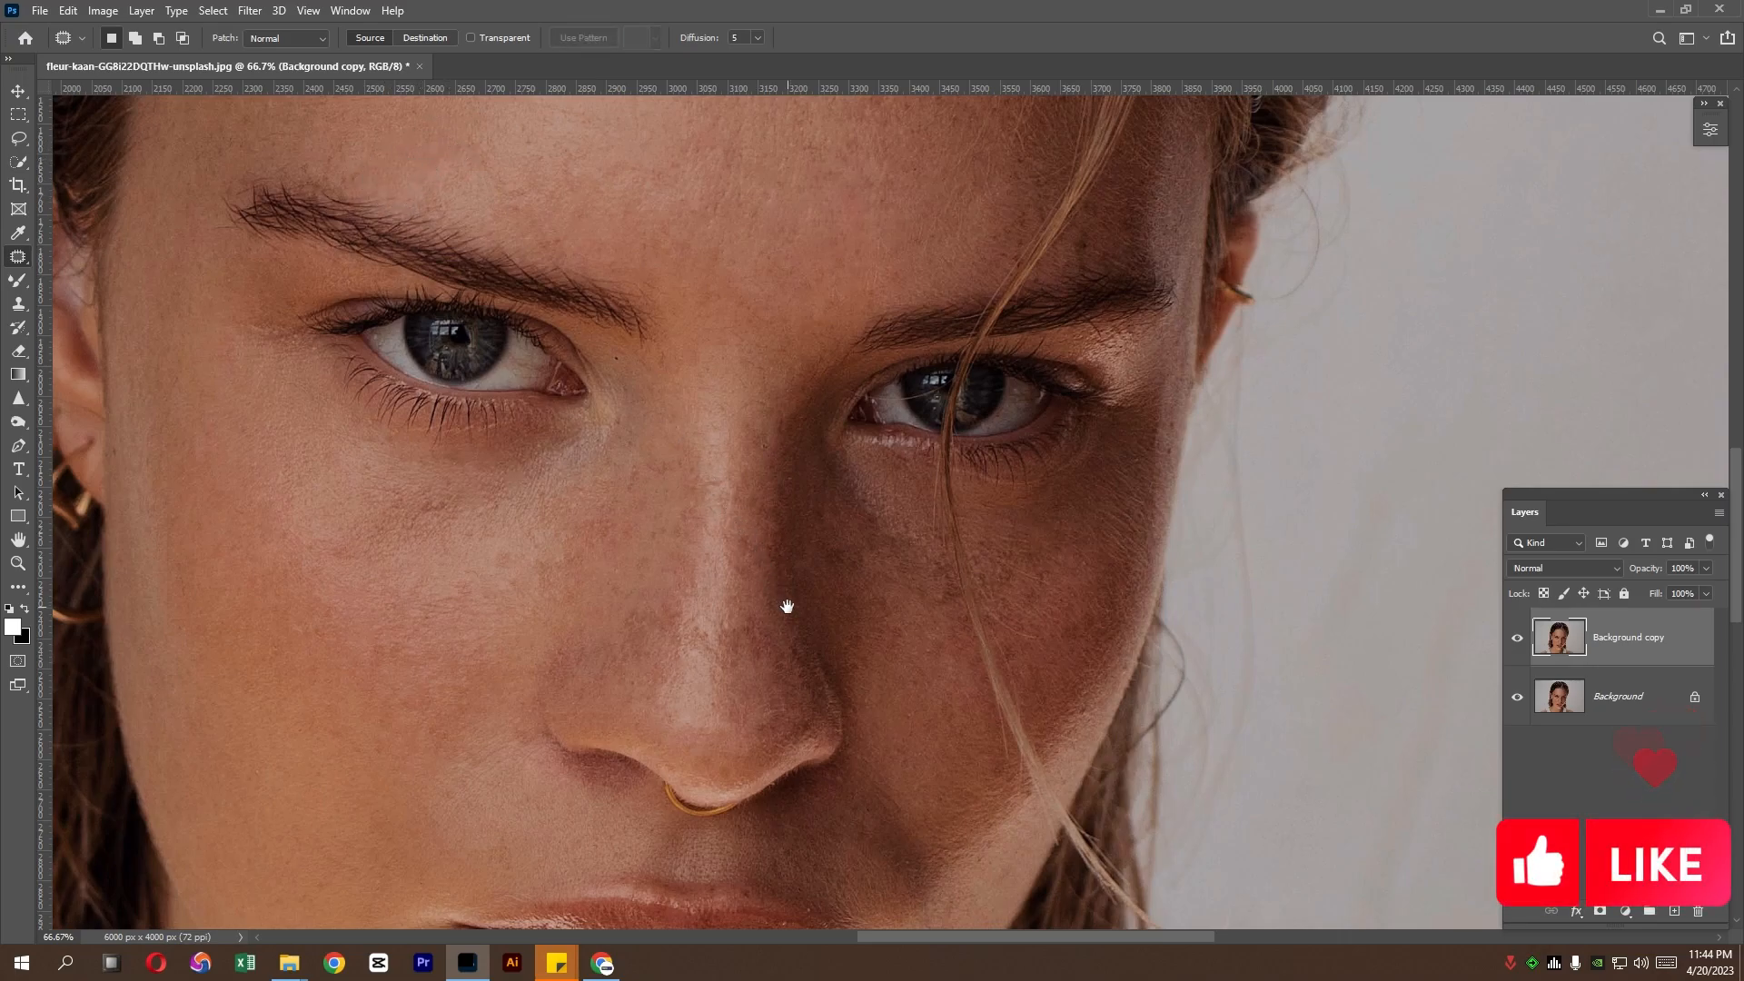
# Patch the remaining marks on the shaded side of the face around the brow, temple and cheek
pyautogui.moveTo(790, 603); pyautogui.dragTo(642, 572)
pyautogui.moveTo(928, 218)
pyautogui.mouseDown()
pyautogui.moveTo(928, 197)
pyautogui.moveTo(978, 167)
pyautogui.mouseUp()
pyautogui.hotkey('ctrl', 'd')
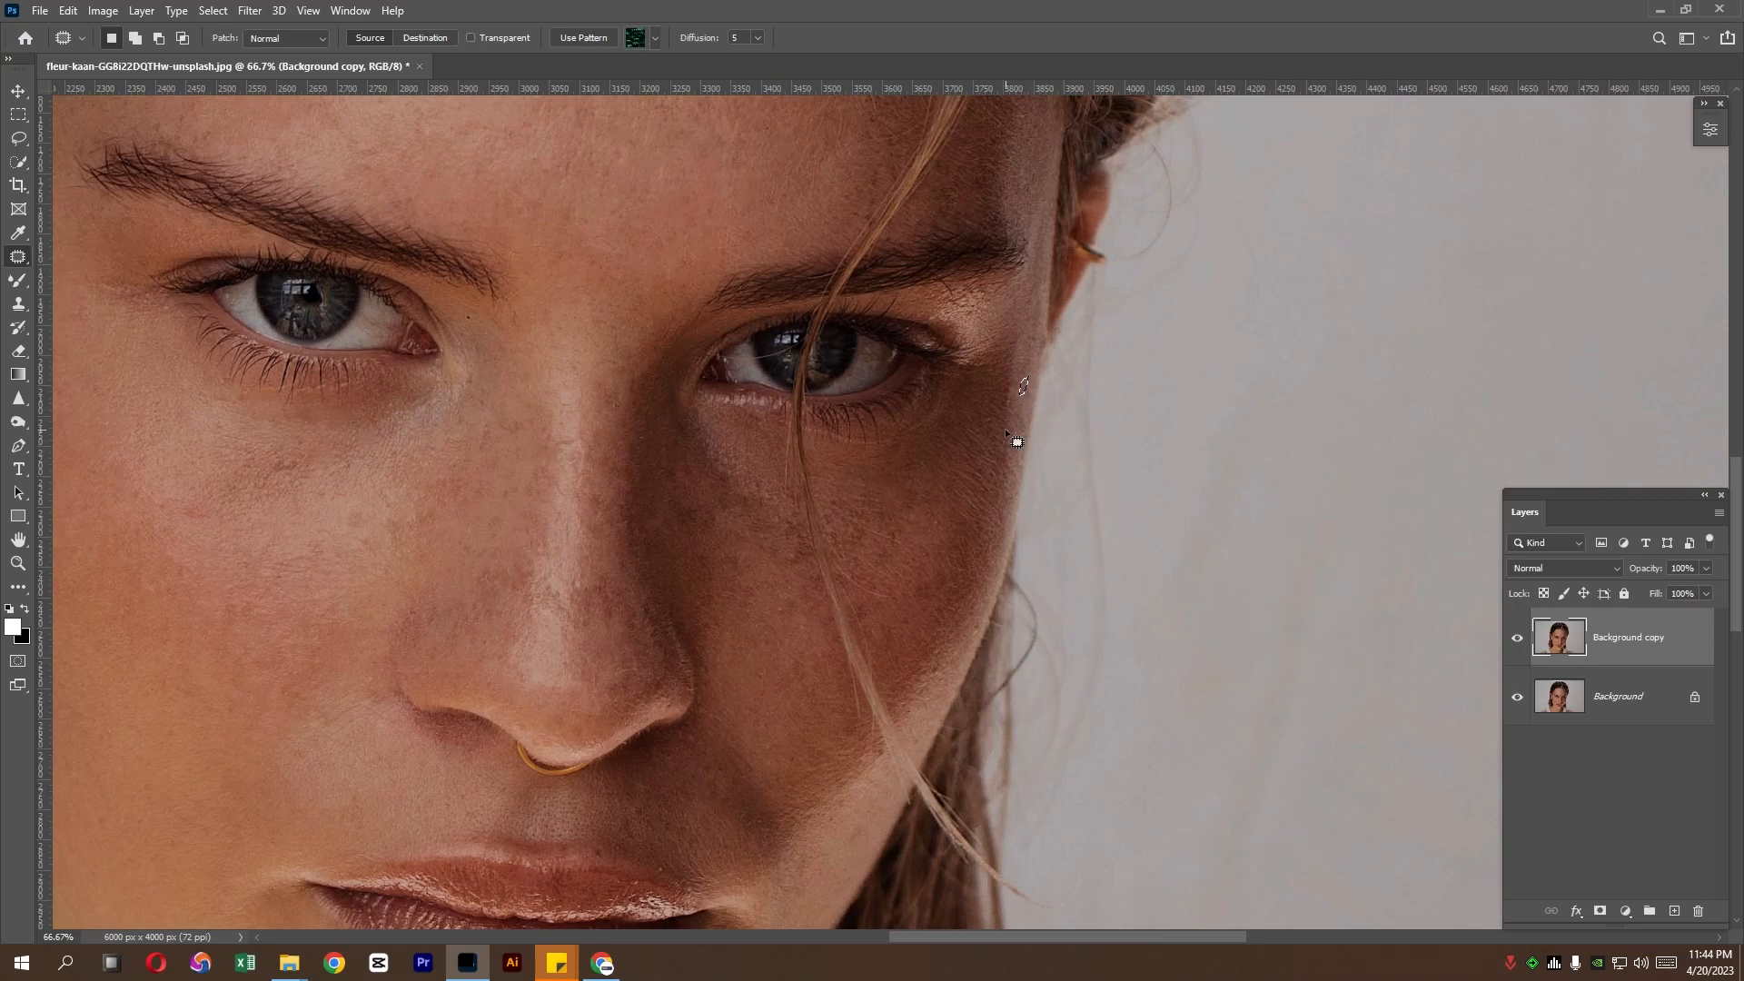
pyautogui.moveTo(888, 615); pyautogui.dragTo(978, 502)
pyautogui.moveTo(891, 623); pyautogui.dragTo(865, 668)
pyautogui.keyDown('alt'); pyautogui.click(974, 501); pyautogui.keyUp('alt')
pyautogui.keyDown('alt'); pyautogui.click(975, 501); pyautogui.keyUp('alt')
pyautogui.keyDown('alt'); pyautogui.click(974, 501); pyautogui.keyUp('alt')
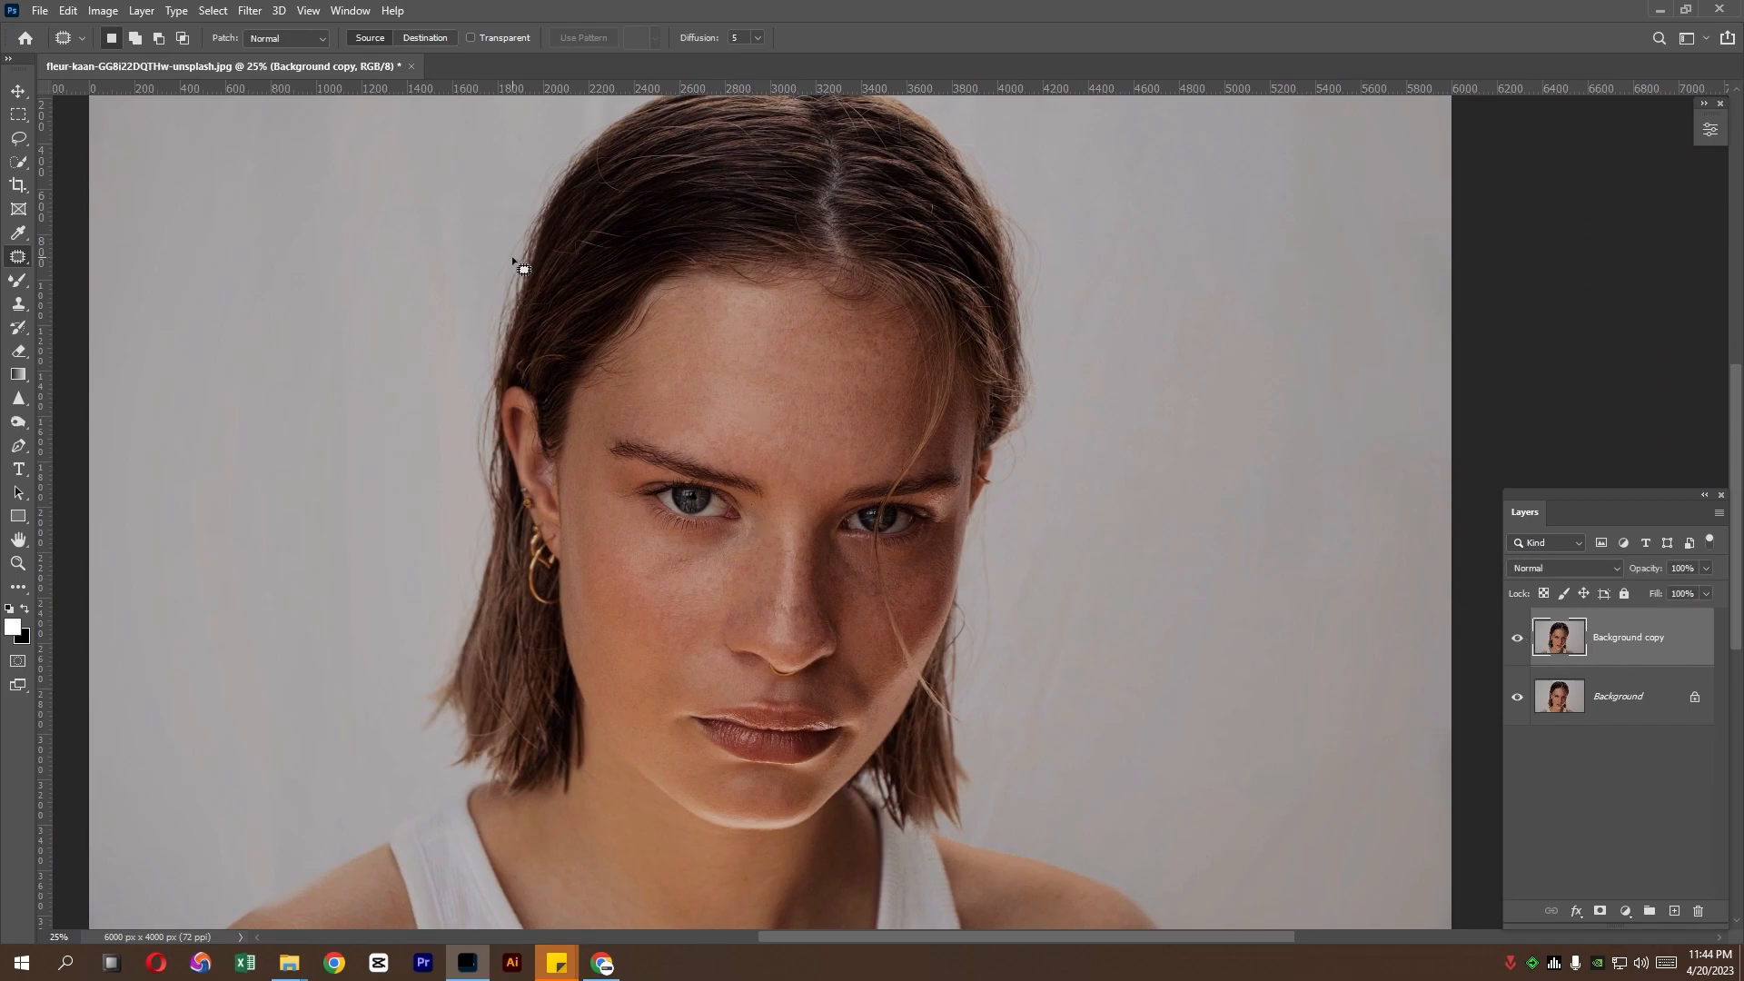
# Duplicate the Background copy layer as Background copy 2
pyautogui.rightClick(1671, 655)
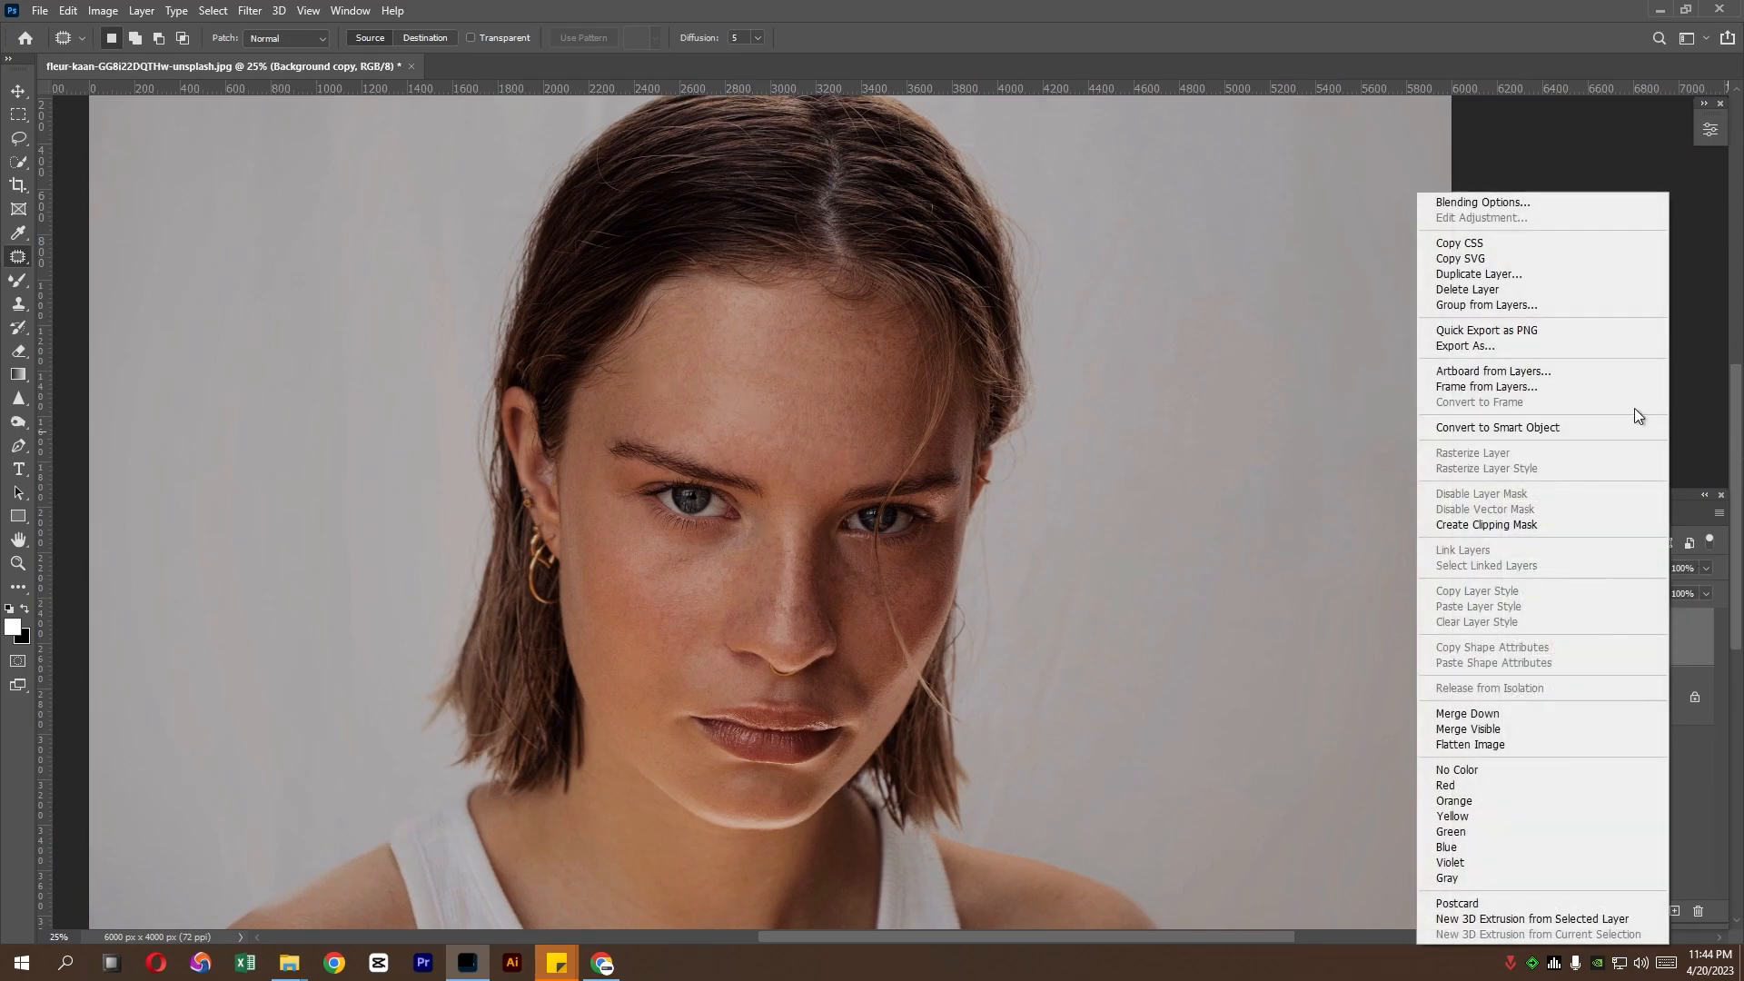
pyautogui.click(1479, 274)
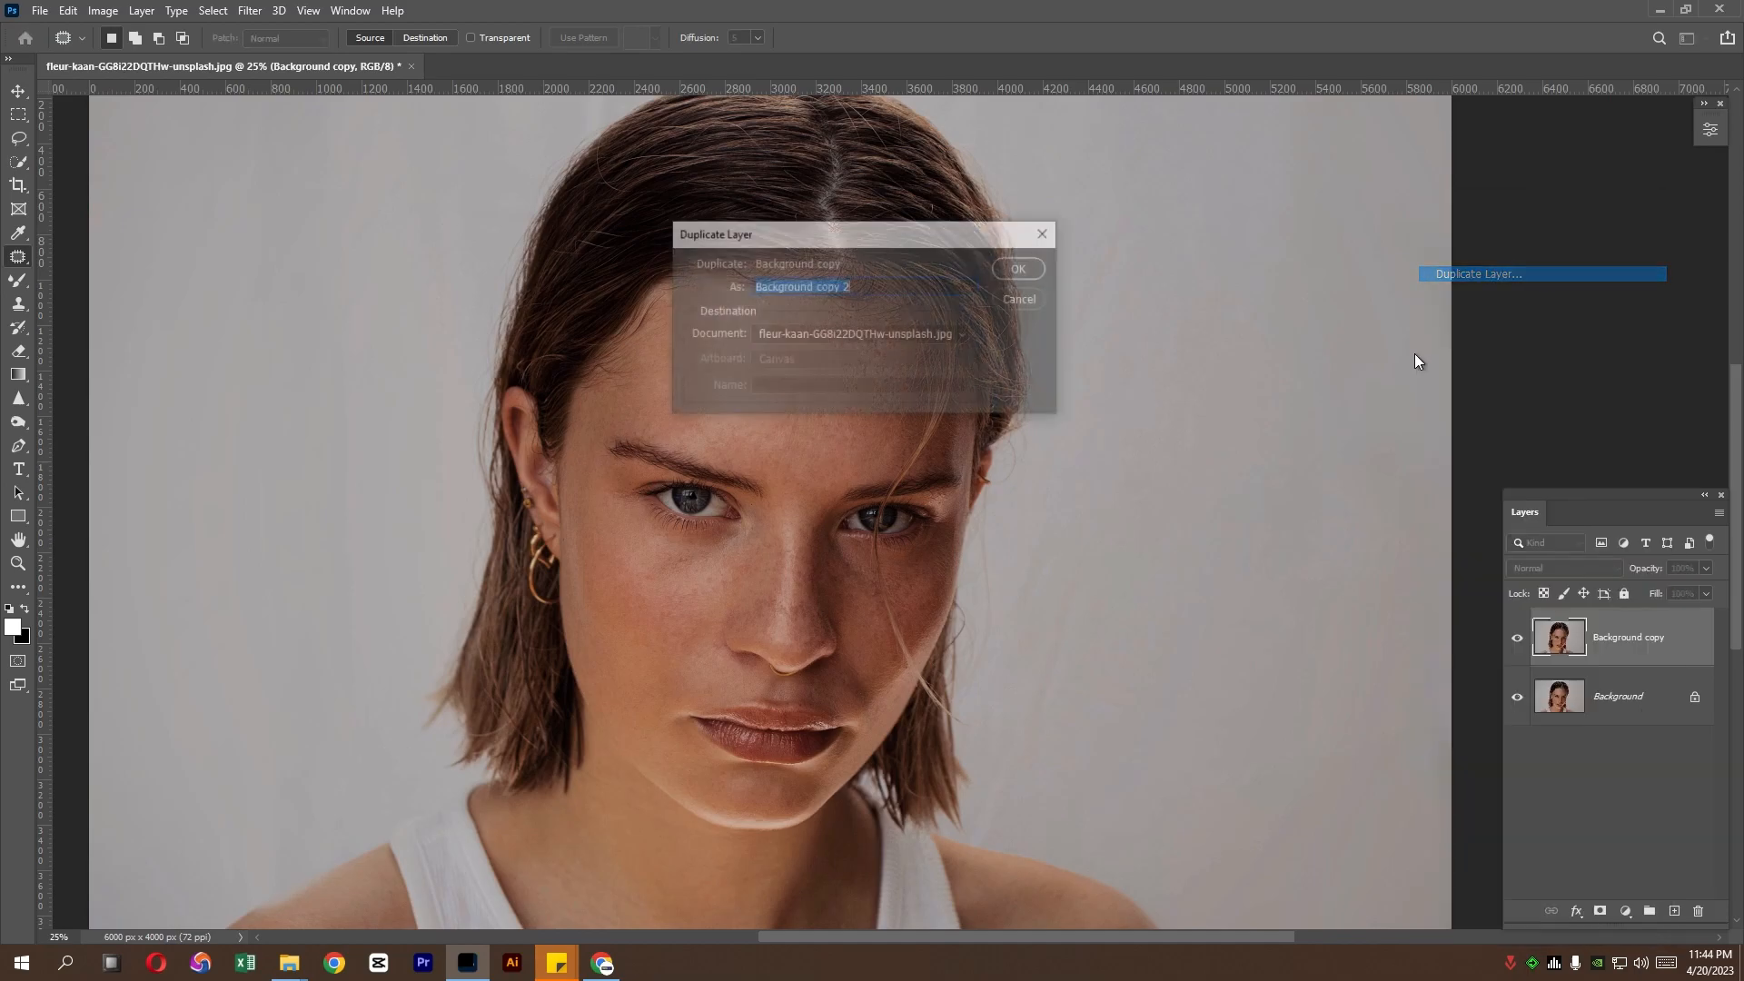
pyautogui.click(1019, 265)
# Open Retouch4me DodgeBurn on the Background copy 2 layer, check its preview against the original, and set Blend to 142
pyautogui.click(250, 10)
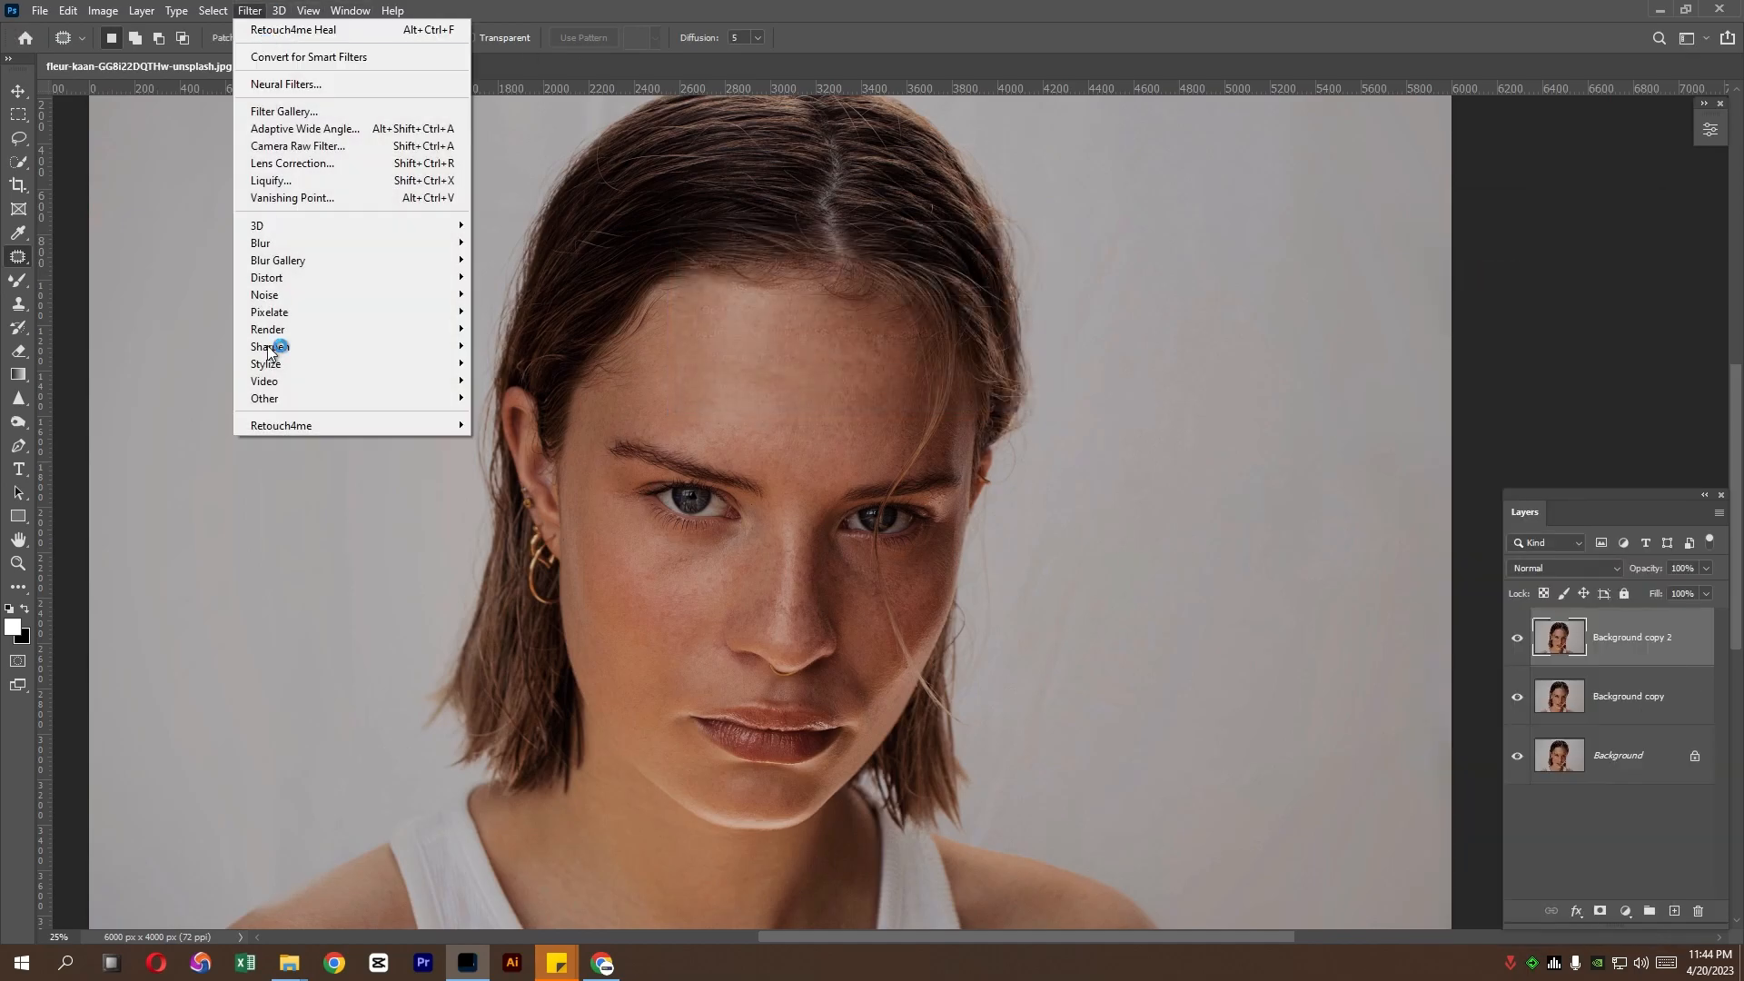
pyautogui.moveTo(295, 423)
pyautogui.click(550, 460)
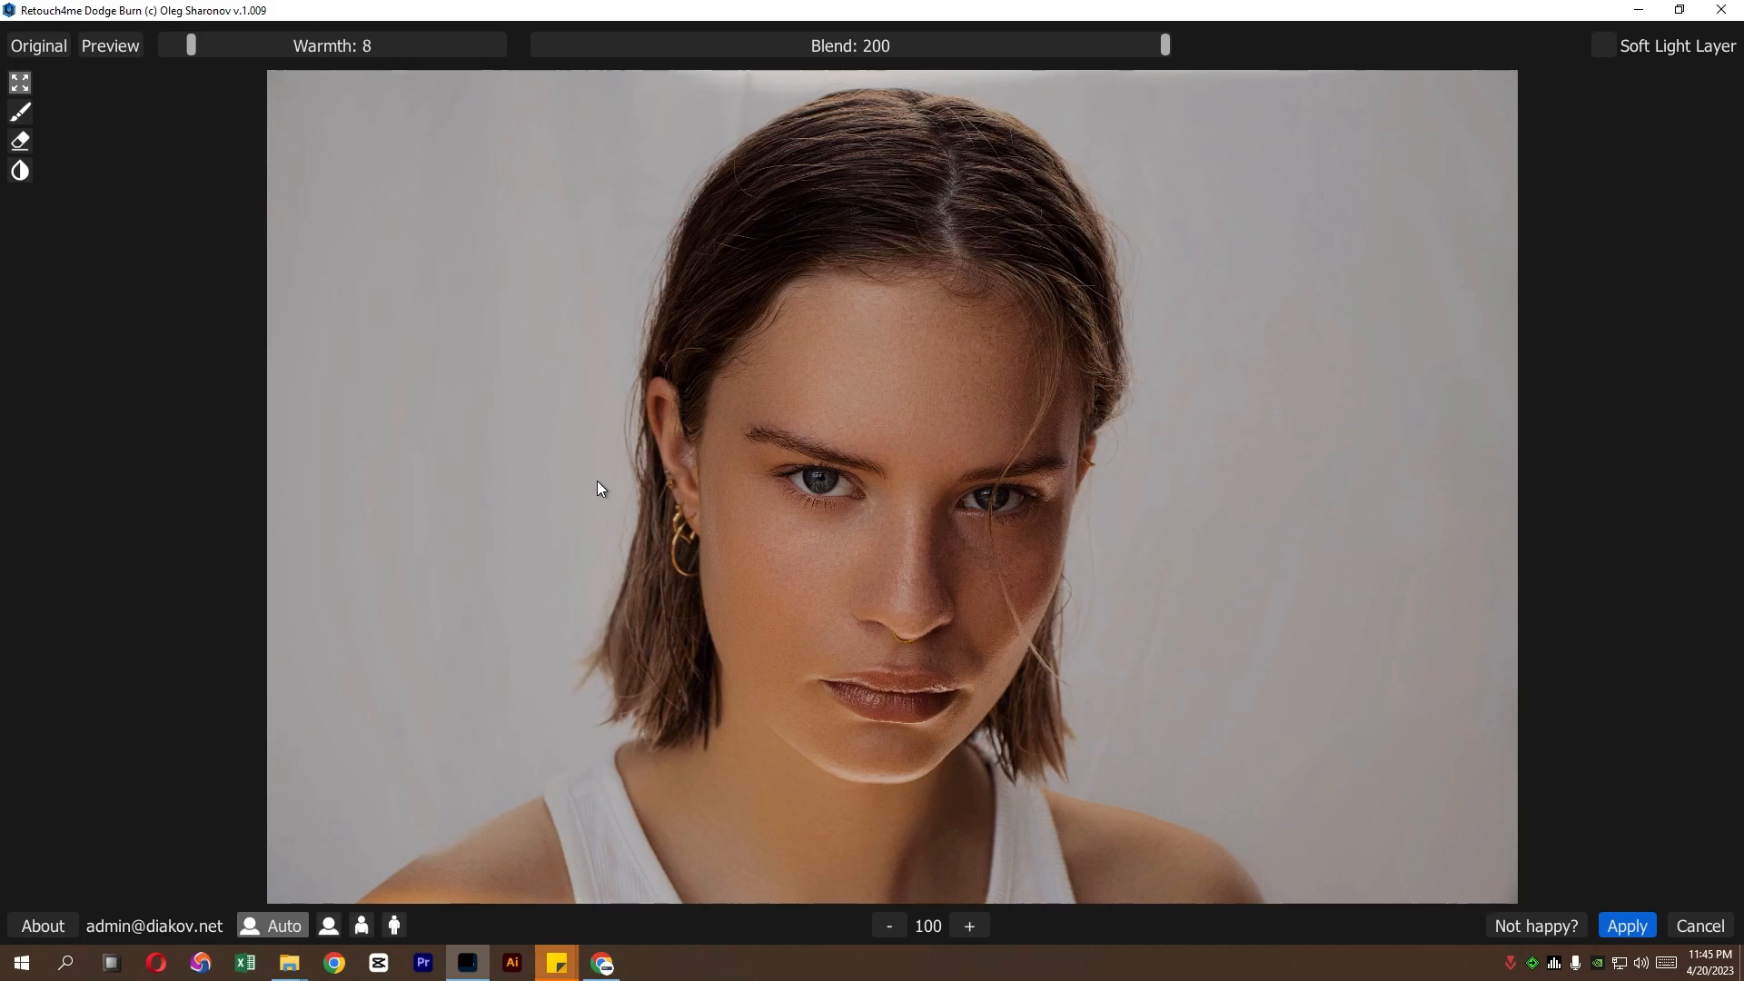
pyautogui.click(106, 46)
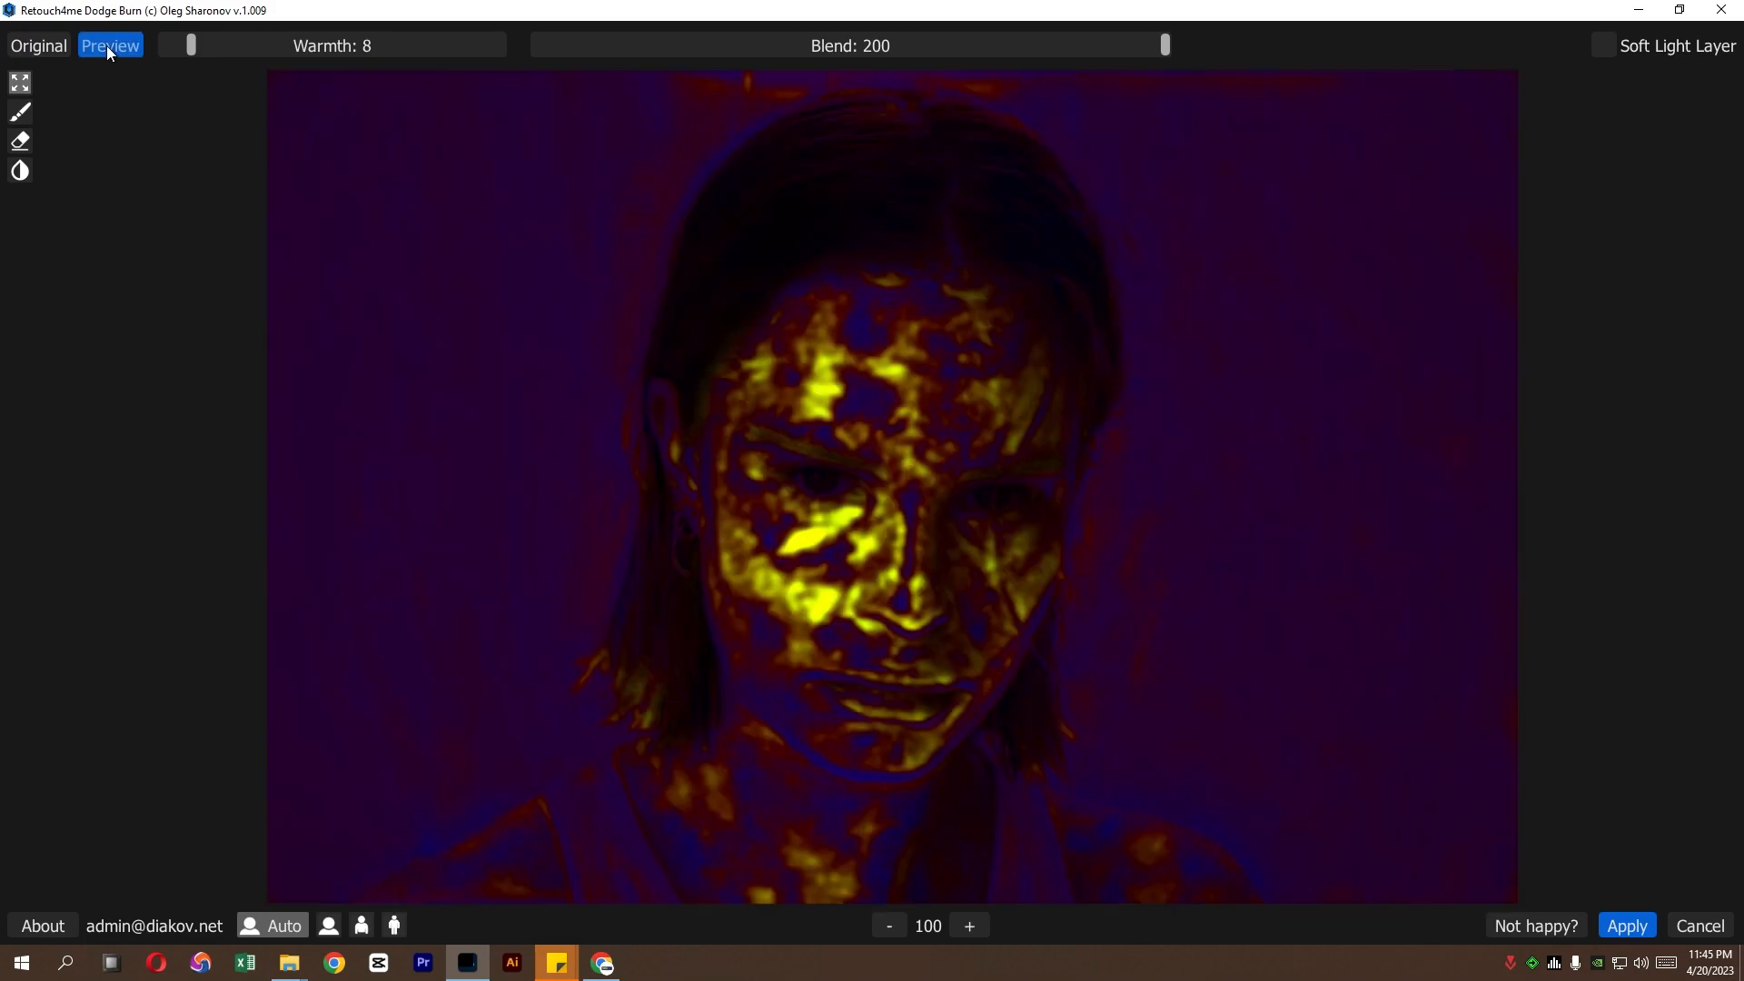
pyautogui.click(107, 45)
pyautogui.click(37, 41)
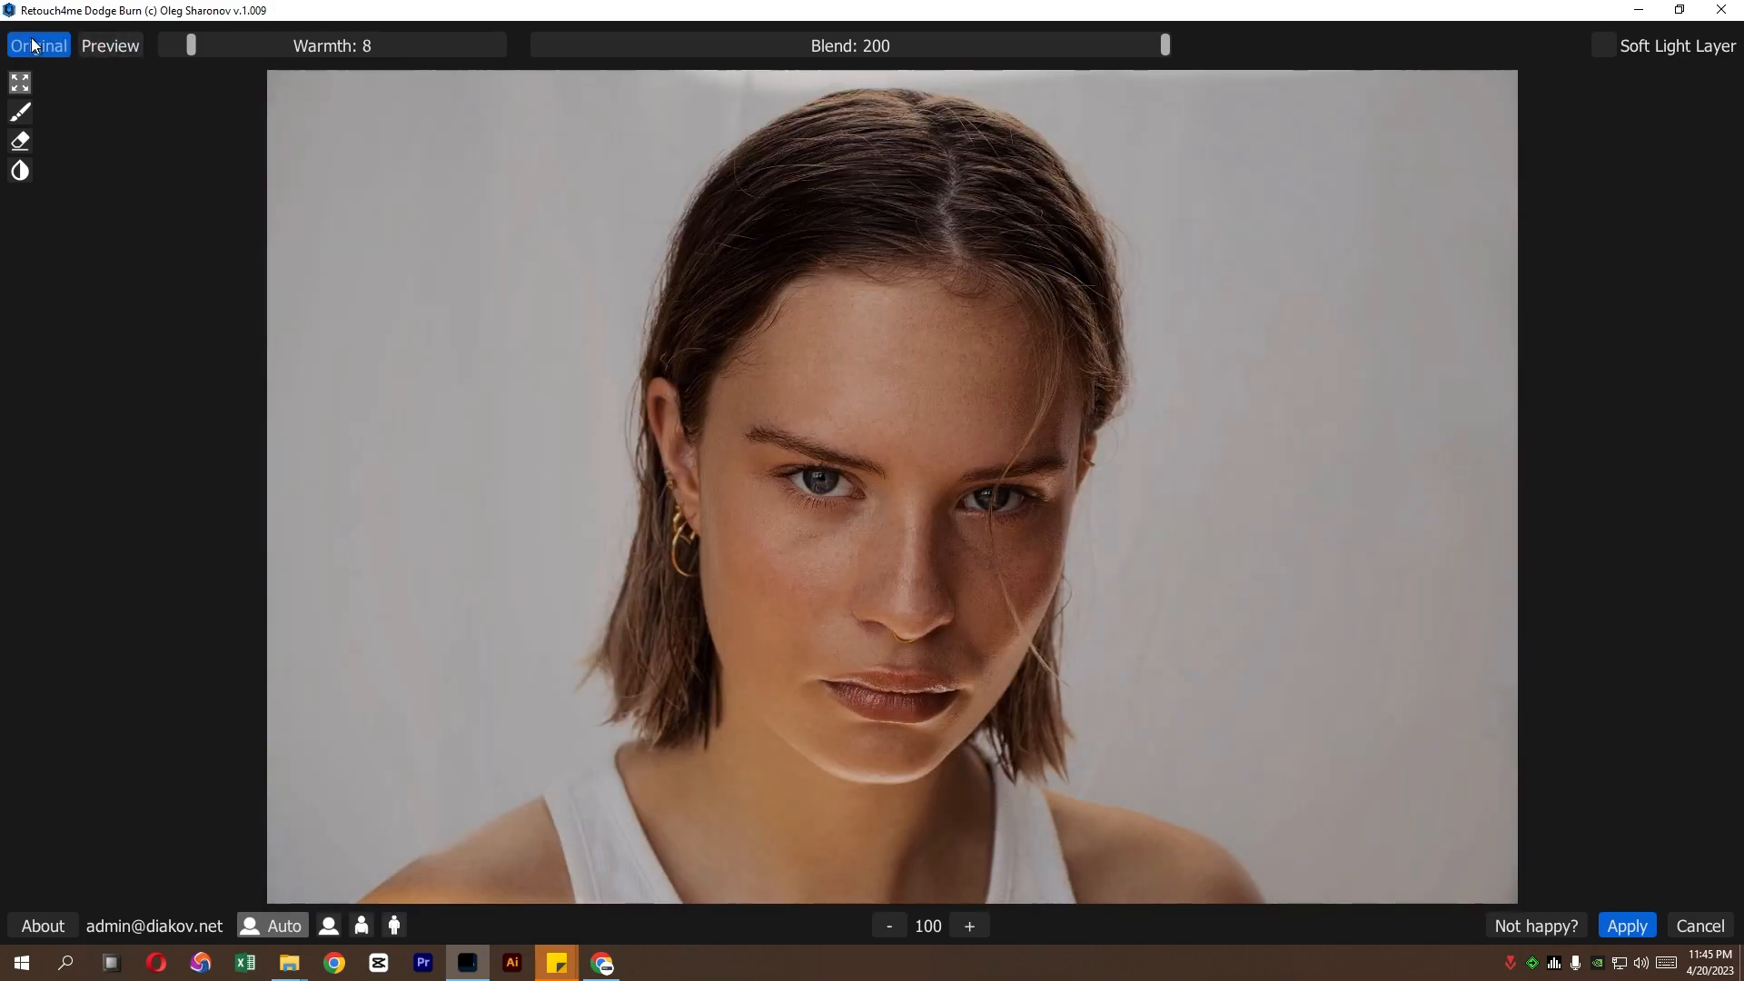
pyautogui.moveTo(1166, 44); pyautogui.dragTo(978, 83)
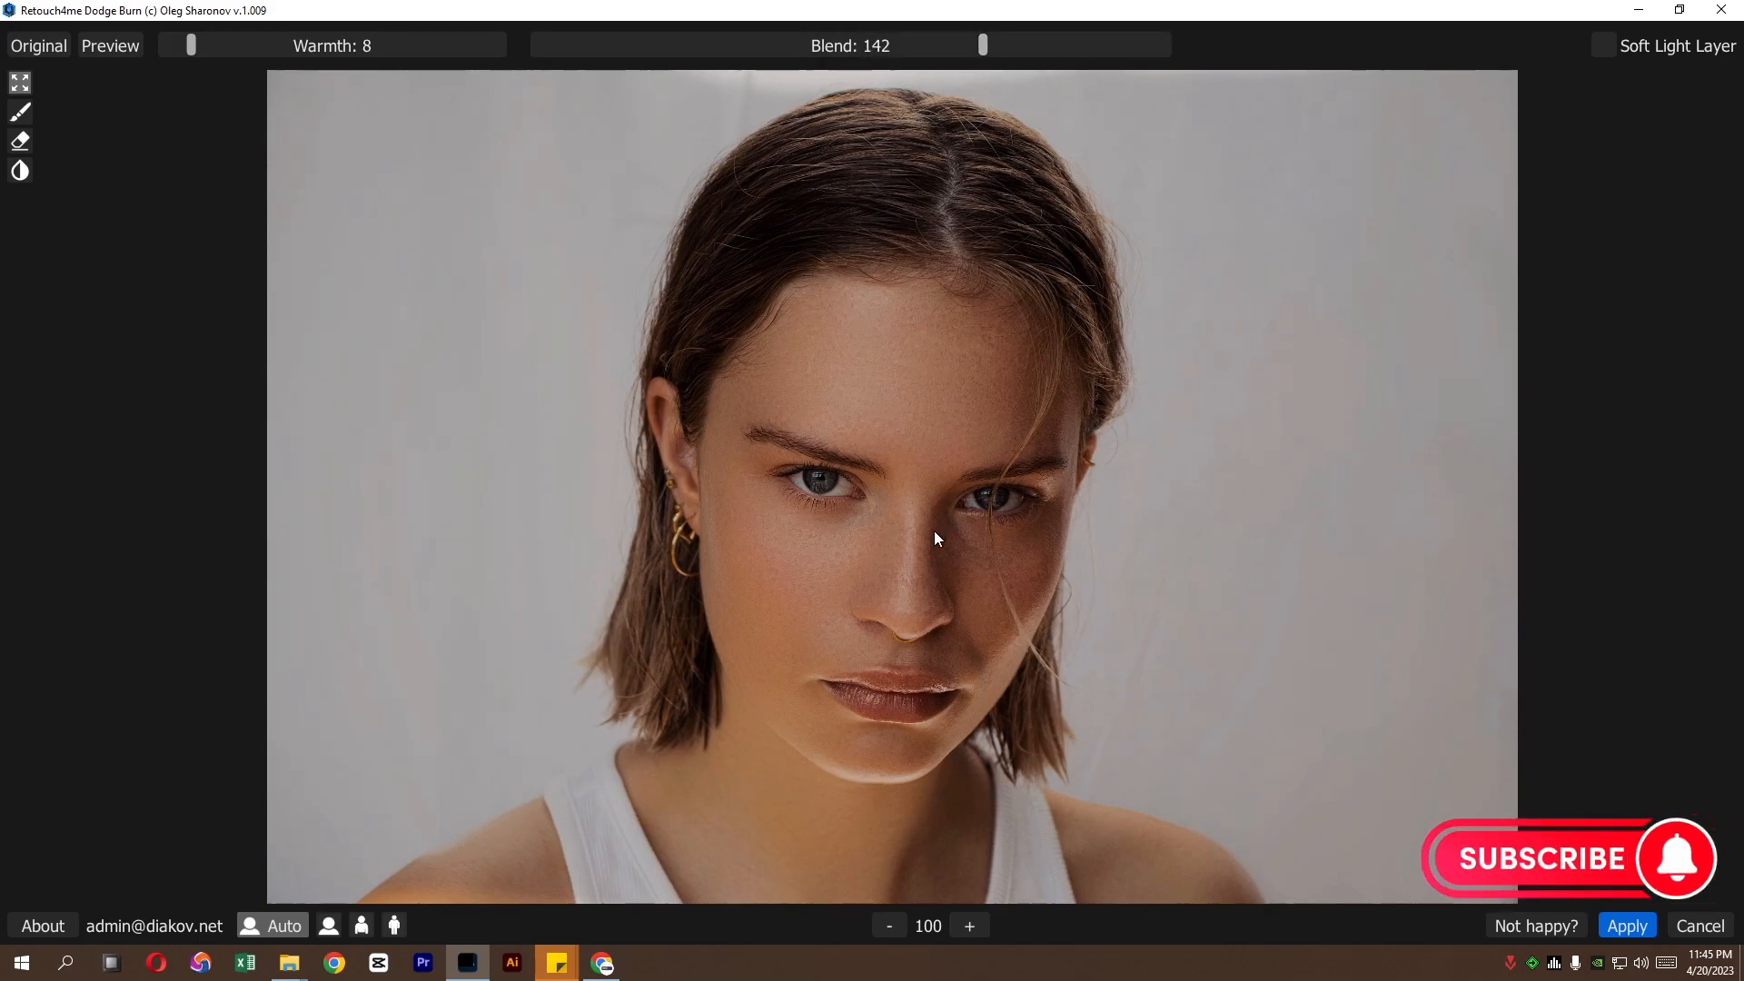
# Compare the dodge and burn result with the original at 150 zoom, set Warmth to 5, and apply the filter
pyautogui.click(972, 930)
pyautogui.click(27, 46)
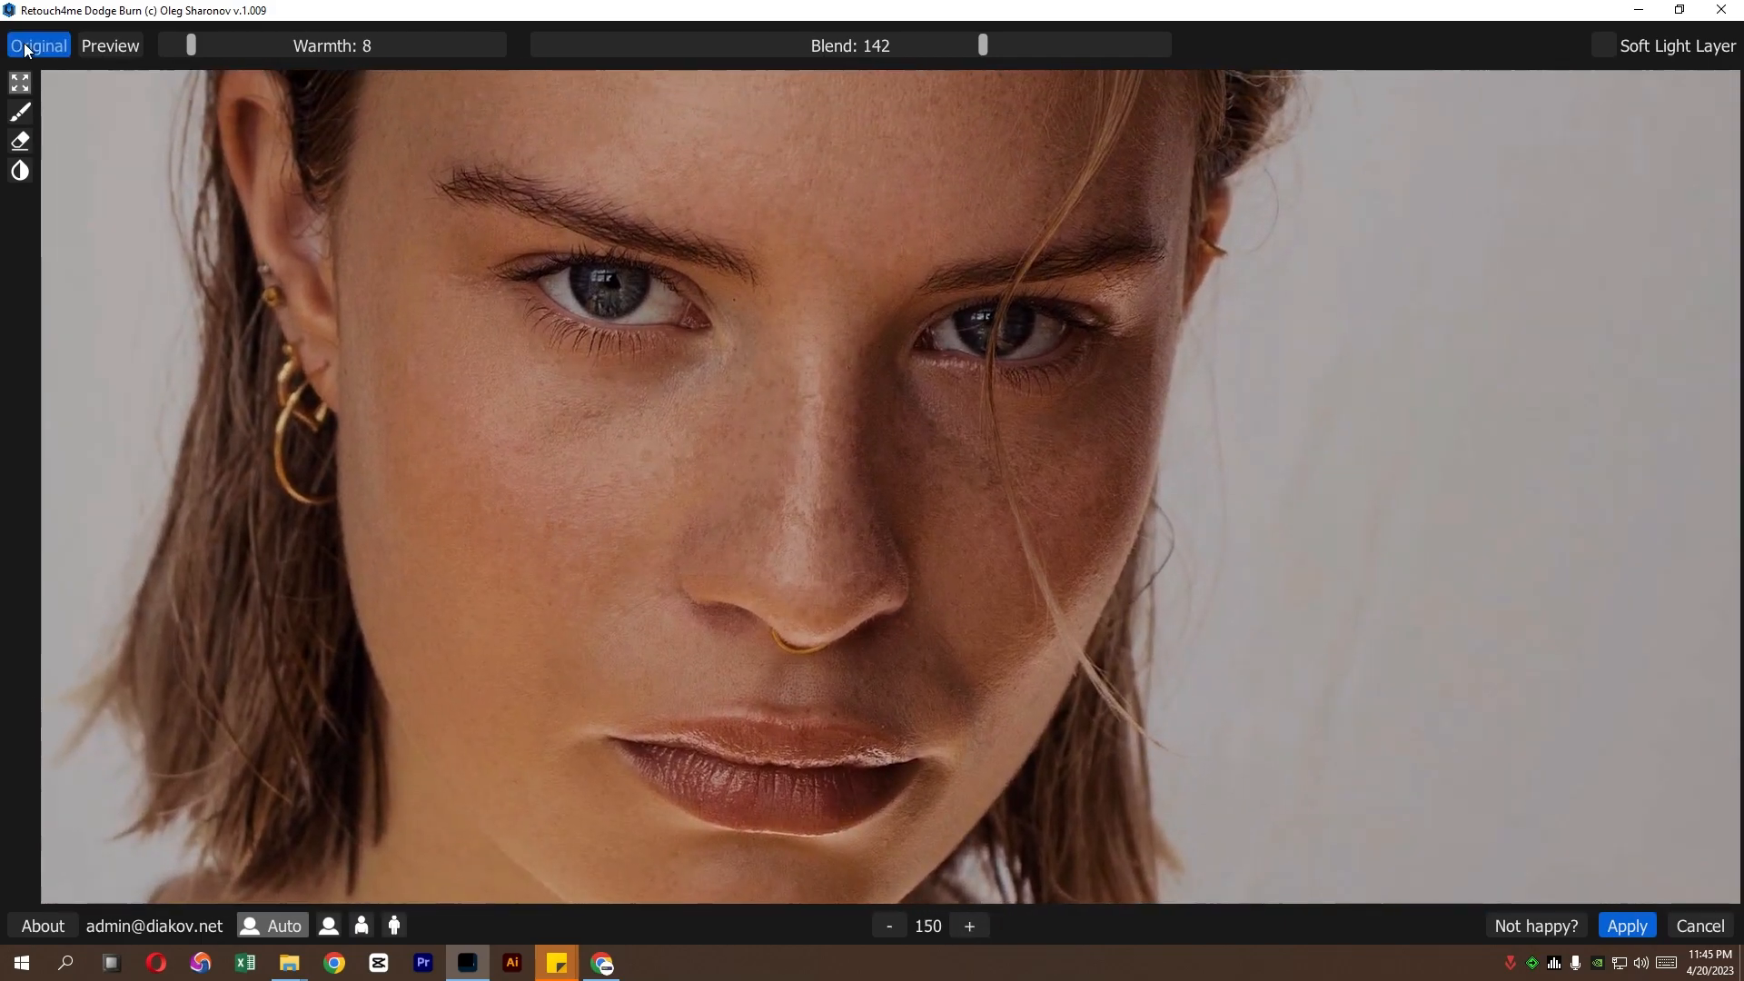
pyautogui.click(52, 47)
pyautogui.moveTo(191, 46); pyautogui.dragTo(182, 89)
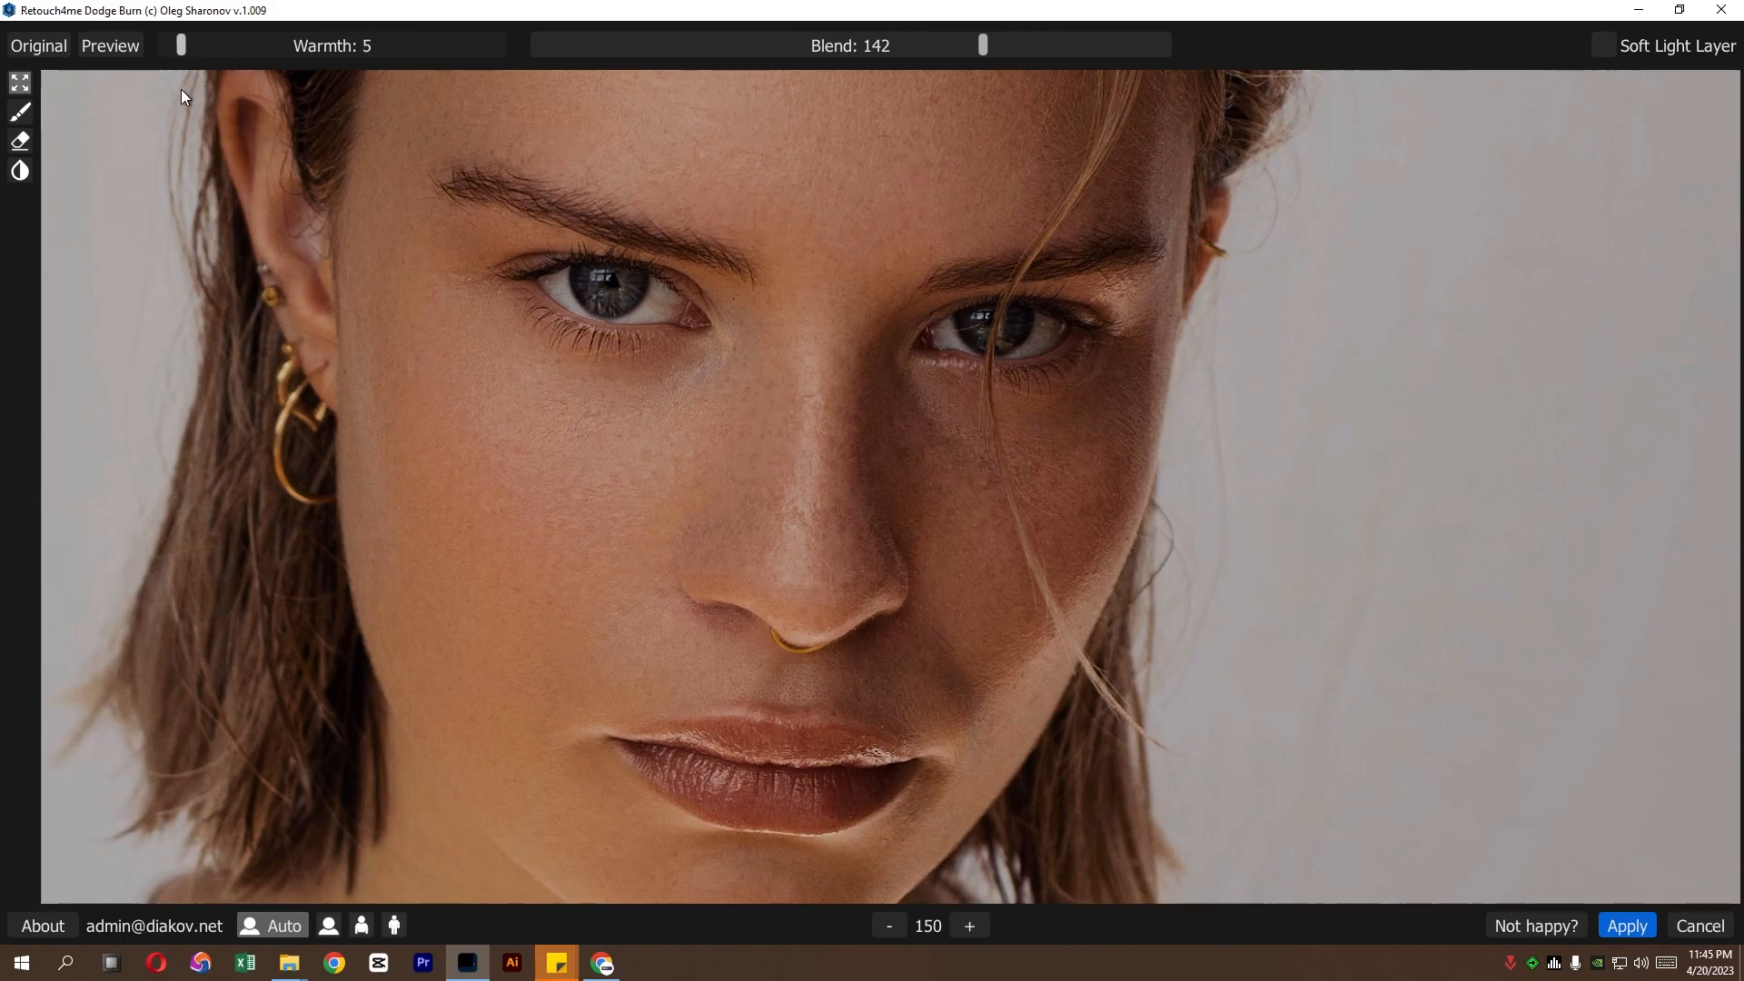
pyautogui.click(1625, 926)
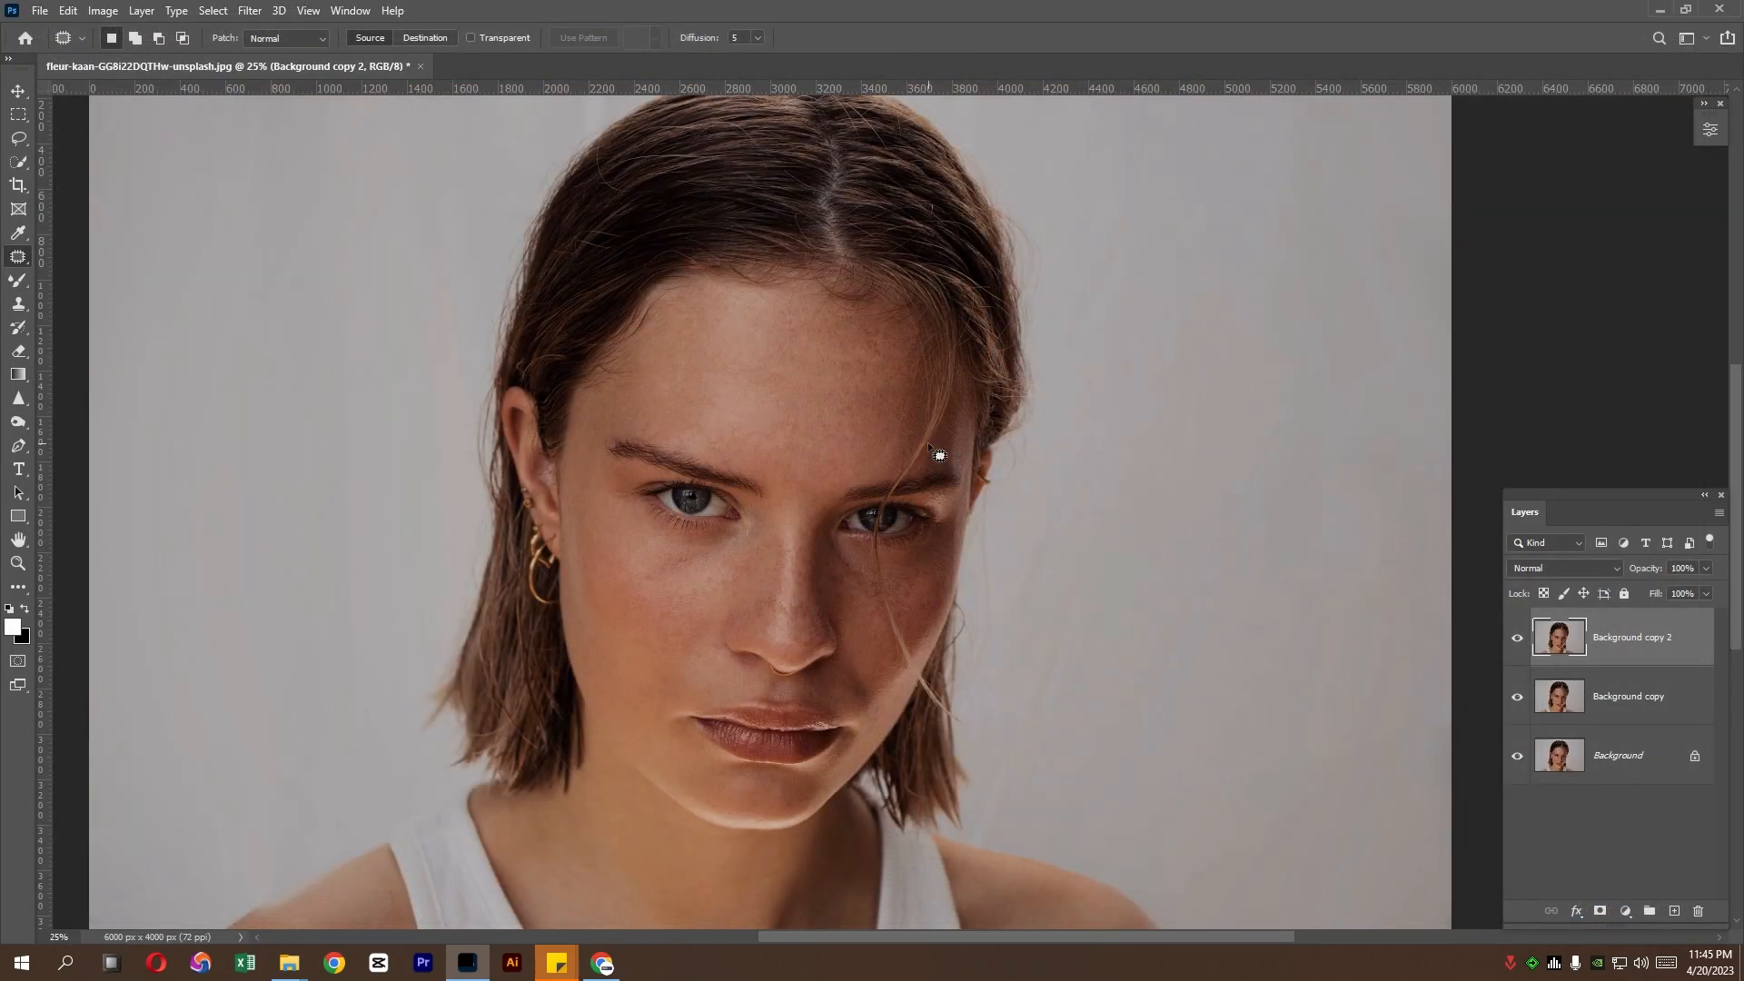
# Duplicate the Background copy 2 layer as Background copy 3
pyautogui.rightClick(1613, 645)
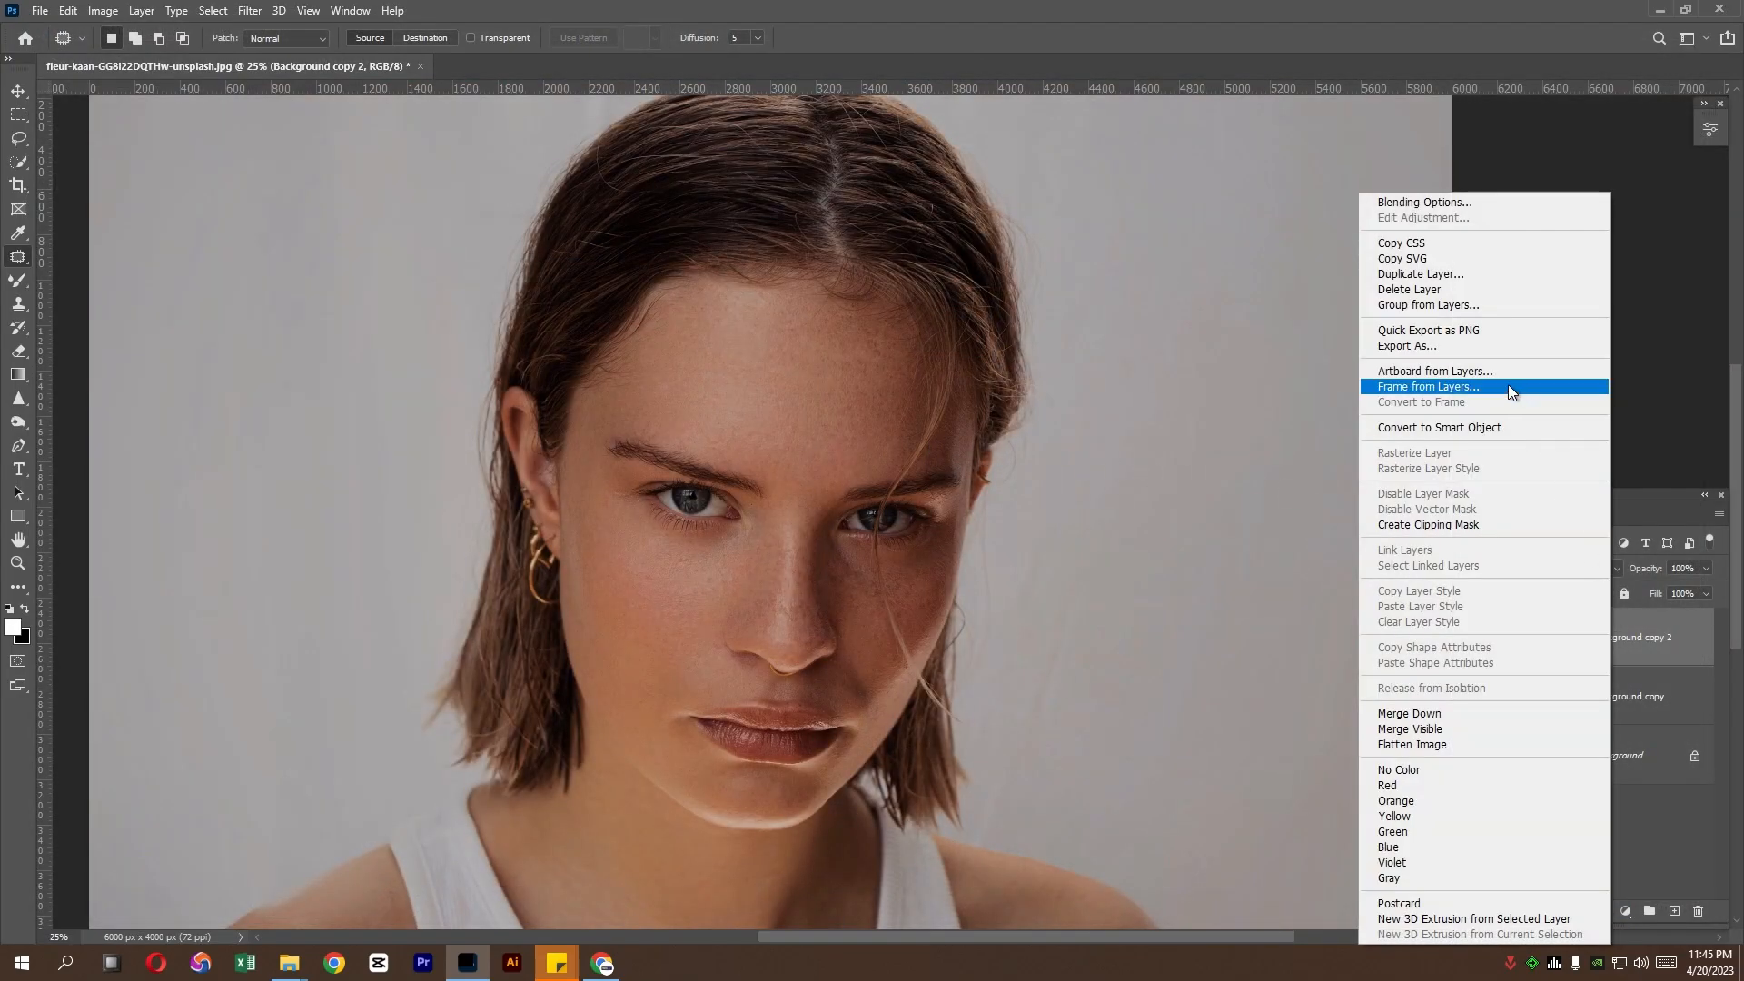
pyautogui.click(1484, 274)
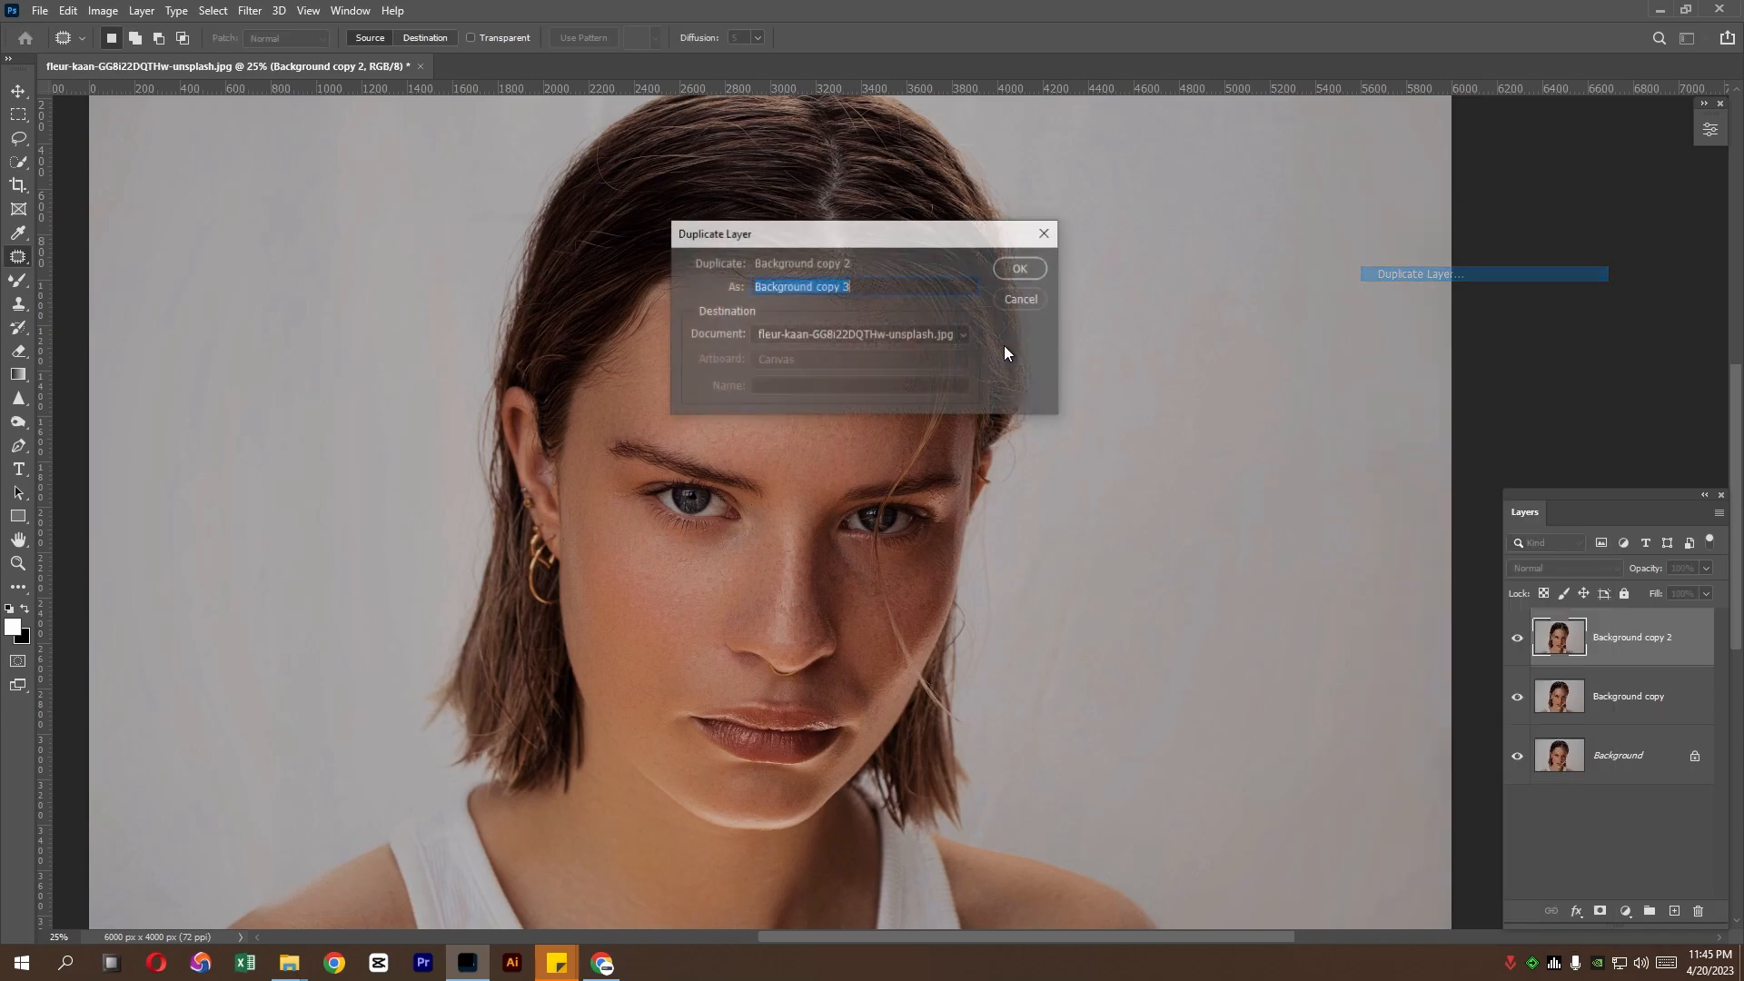
pyautogui.click(1018, 269)
# Open Retouch4me Portrait Volumes on the Background copy 3 layer and examine the face at 150 zoom
pyautogui.click(255, 11)
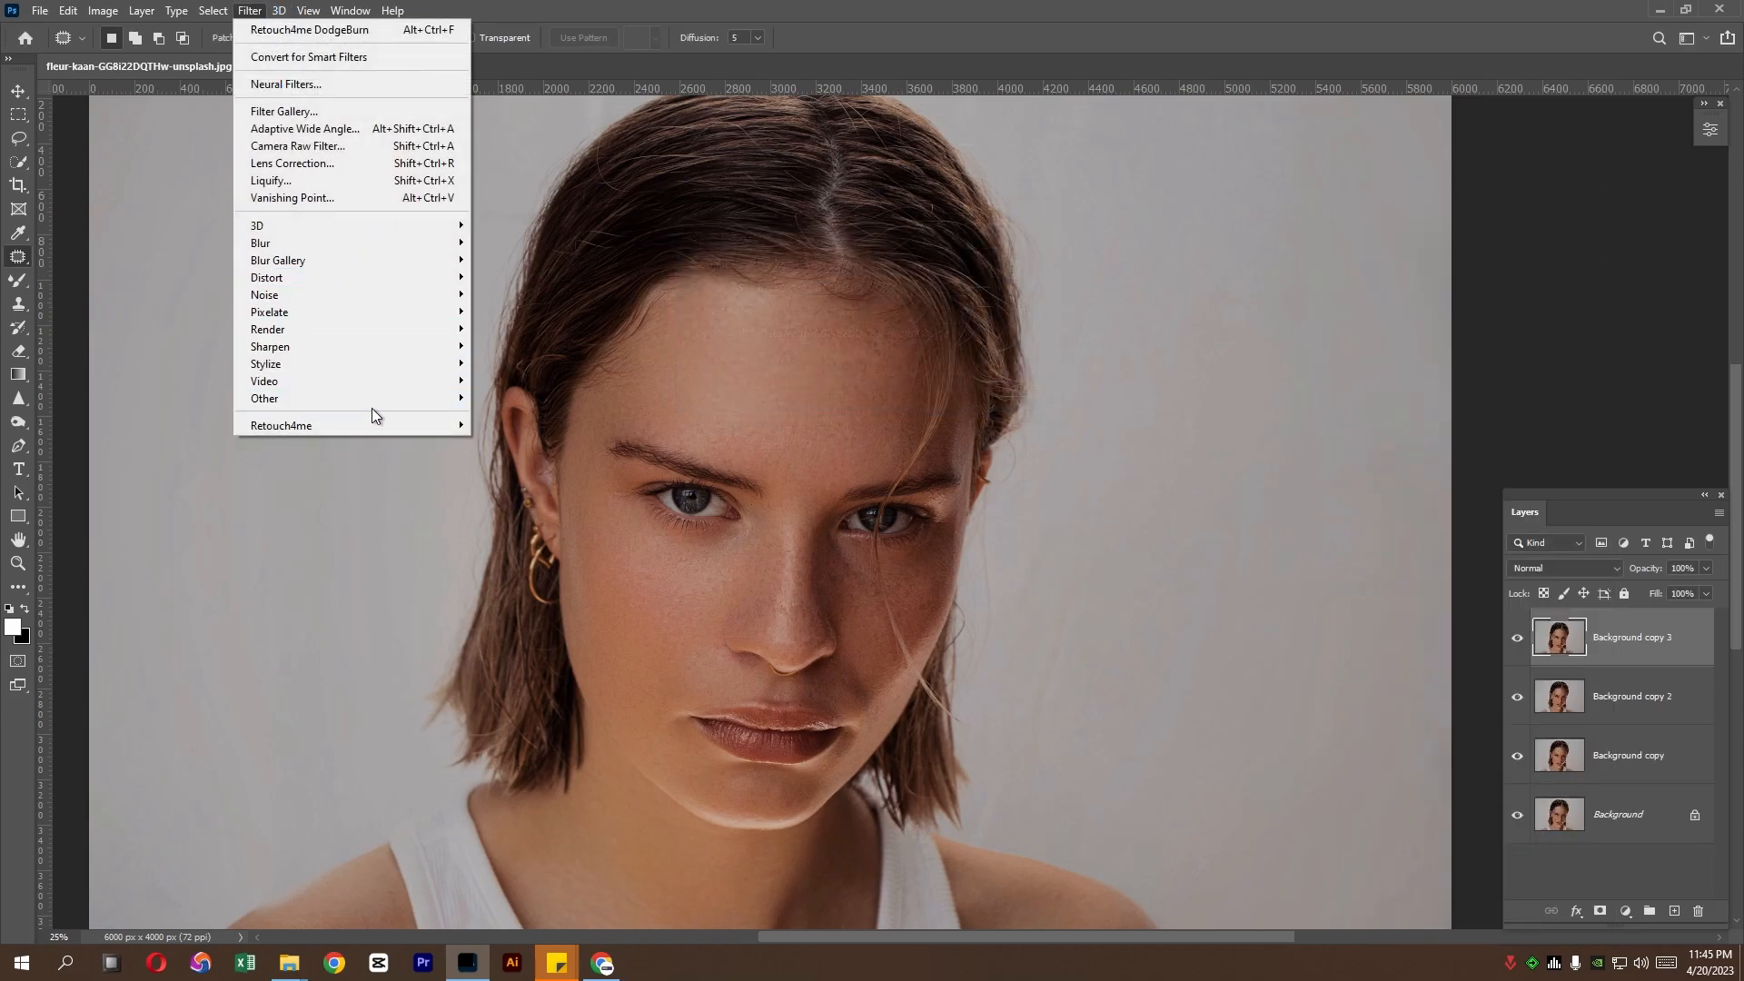
pyautogui.moveTo(362, 430)
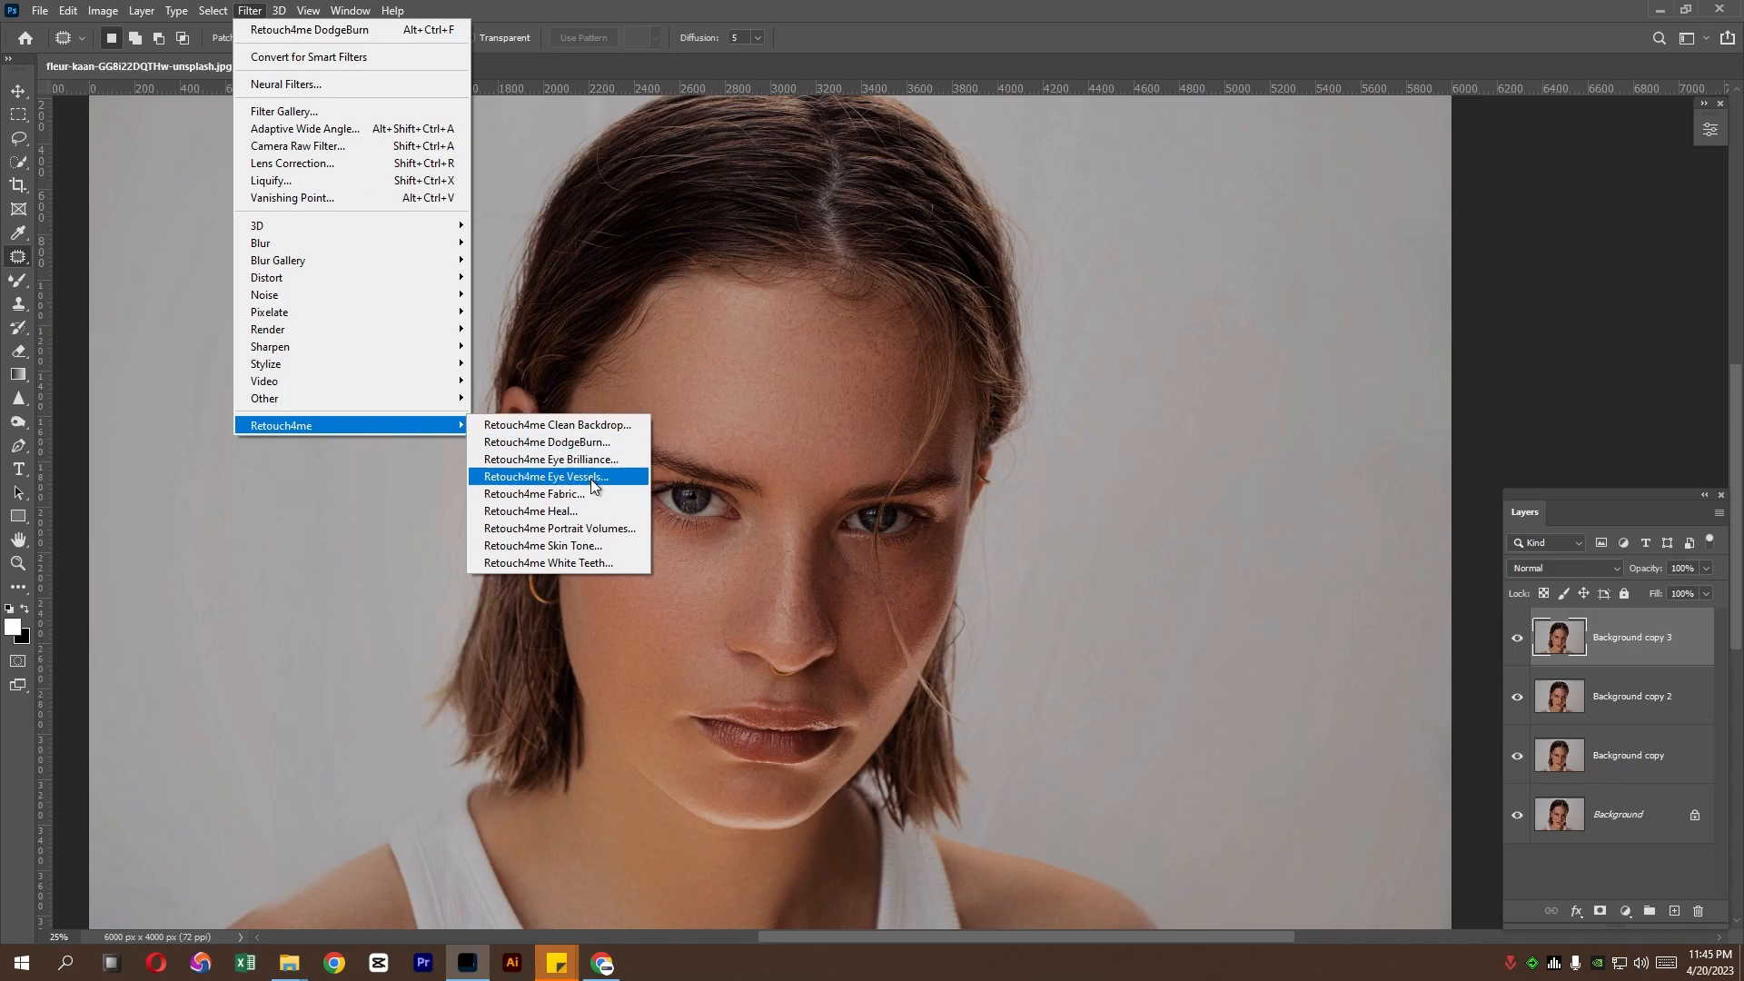
pyautogui.click(601, 525)
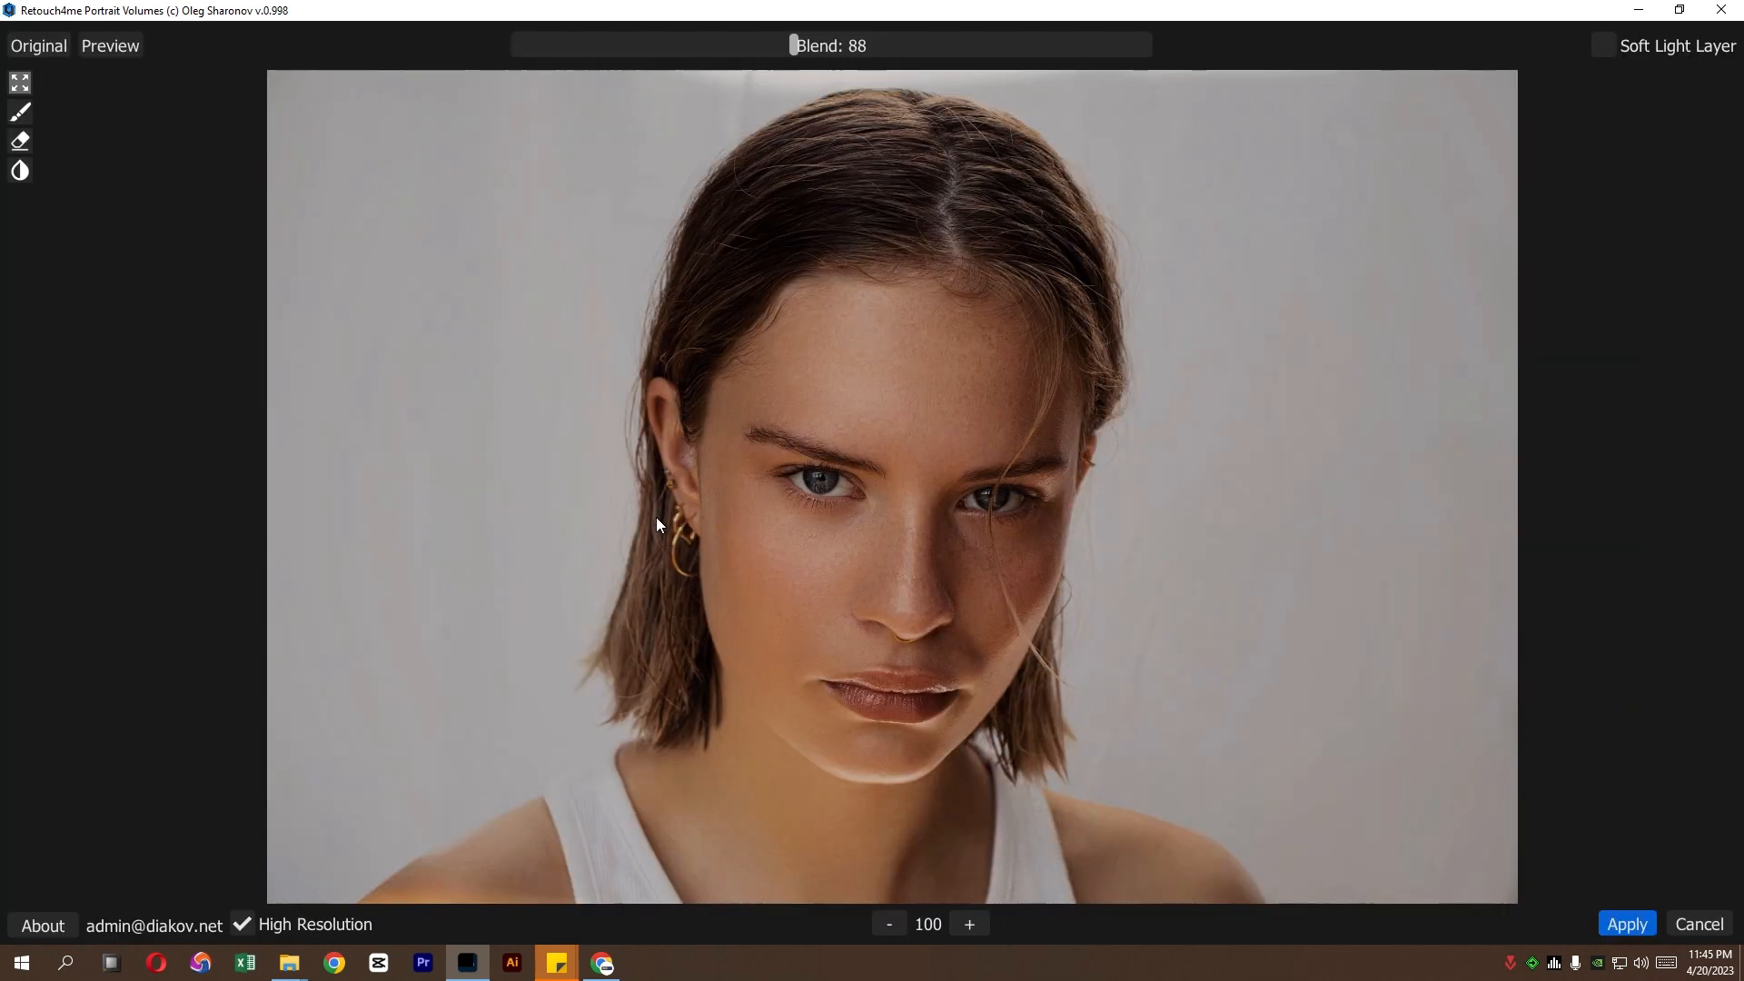
pyautogui.click(966, 923)
pyautogui.moveTo(980, 717); pyautogui.dragTo(830, 534)
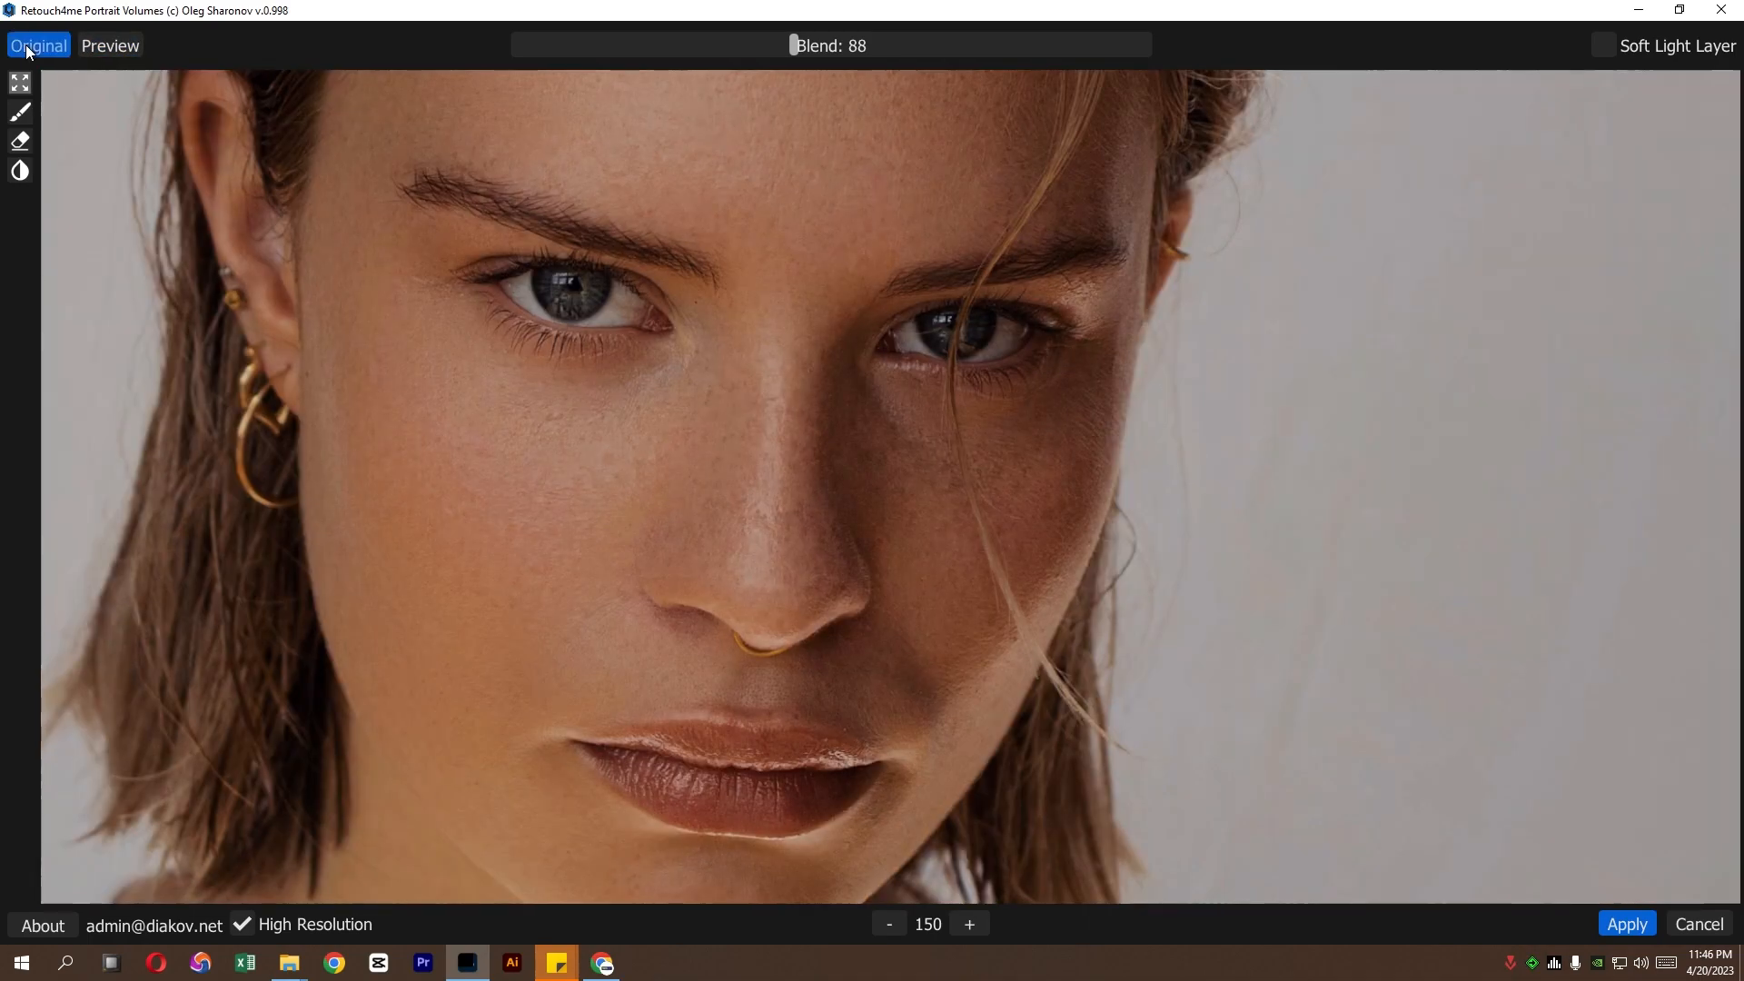
# Try Blend at 179 against the original, reduce it to 109, and apply the Portrait Volumes filter
pyautogui.moveTo(795, 47); pyautogui.dragTo(1080, 45)
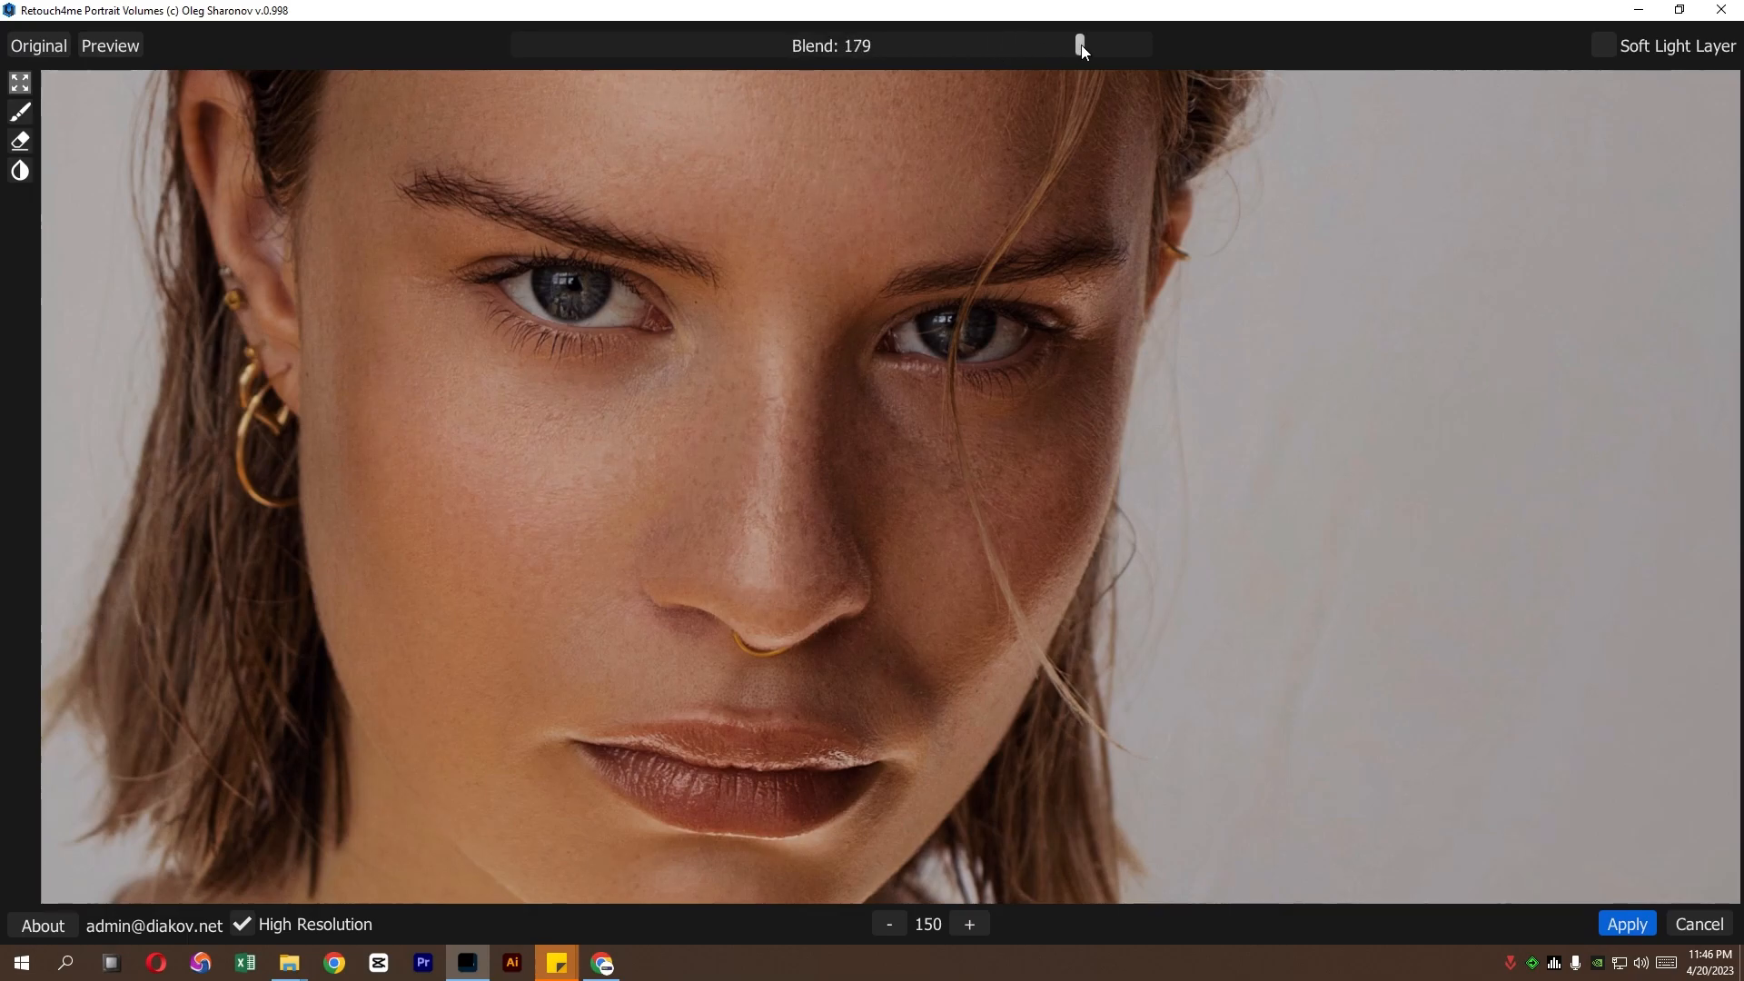
pyautogui.click(895, 929)
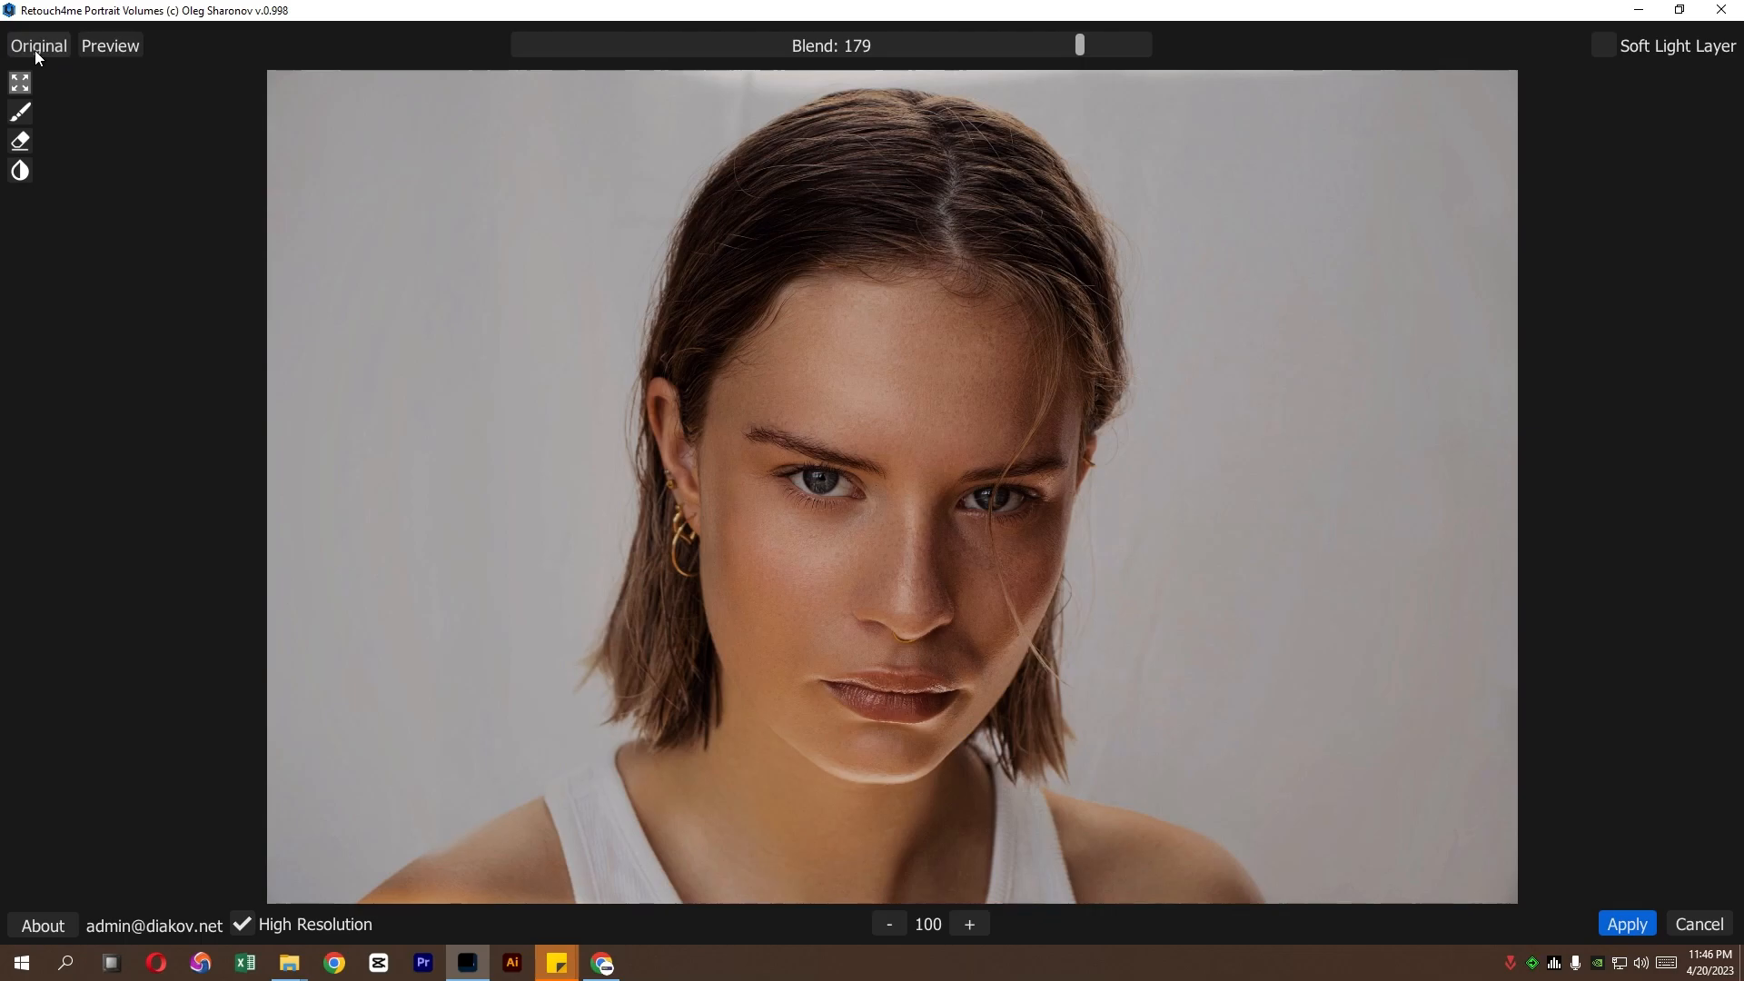
pyautogui.moveTo(1075, 43); pyautogui.dragTo(890, 47)
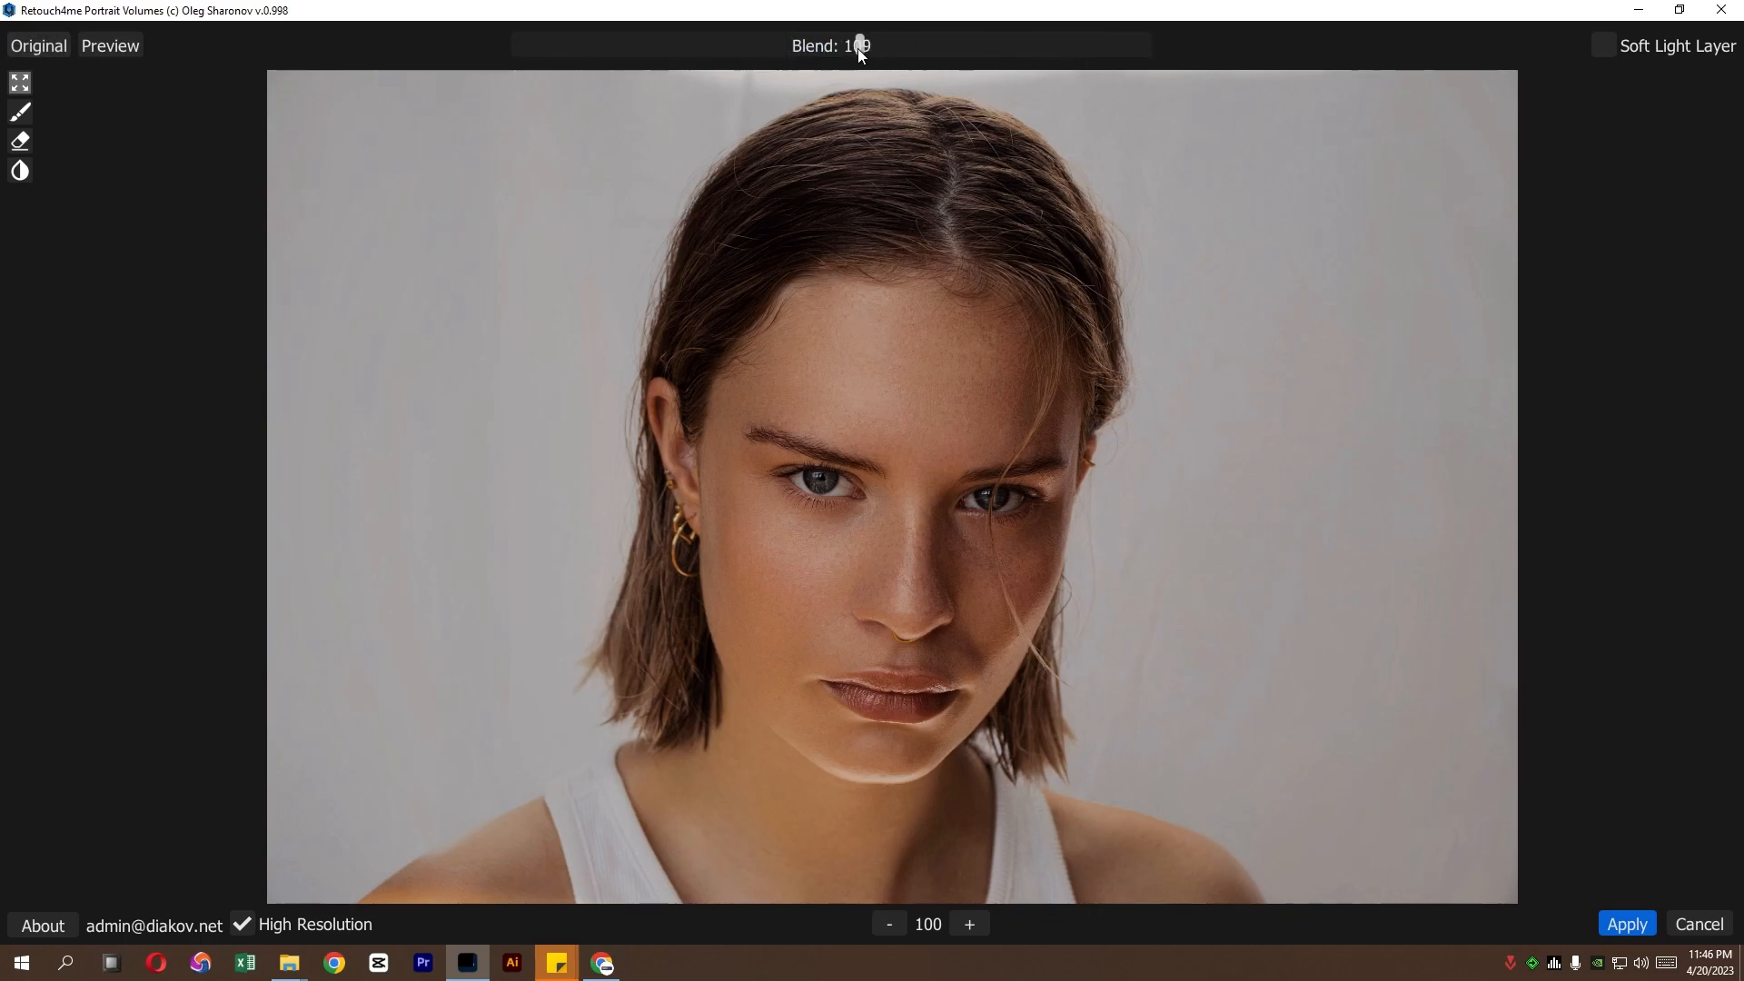
pyautogui.click(1626, 923)
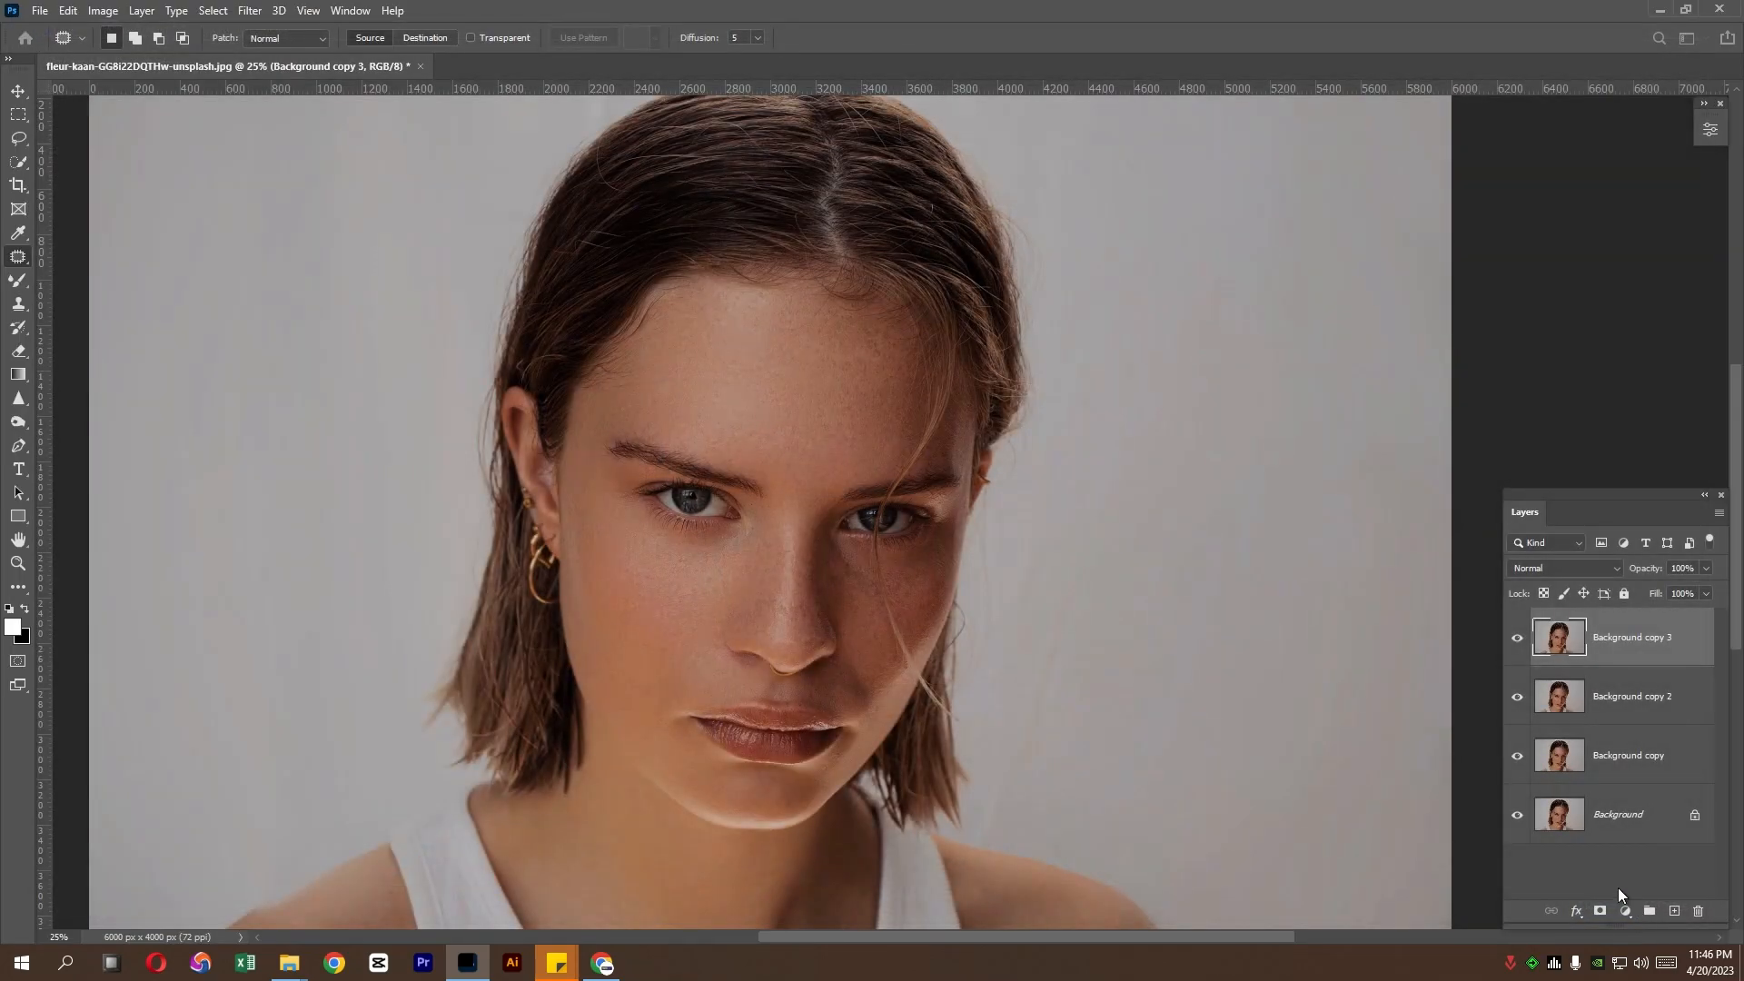
# Hide the Background copy and Background copy 2 layers and compare the Background copy 3 retouch with the original face
pyautogui.keyDown('alt'); pyautogui.click(853, 593); pyautogui.keyUp('alt')
pyautogui.click(1517, 757)
pyautogui.click(1516, 636)
pyautogui.click(1517, 637)
pyautogui.keyDown('ctrl'); pyautogui.click(923, 632); pyautogui.keyUp('ctrl')
pyautogui.keyDown('ctrl'); pyautogui.click(922, 632); pyautogui.keyUp('ctrl')
pyautogui.moveTo(962, 621); pyautogui.dragTo(795, 659)
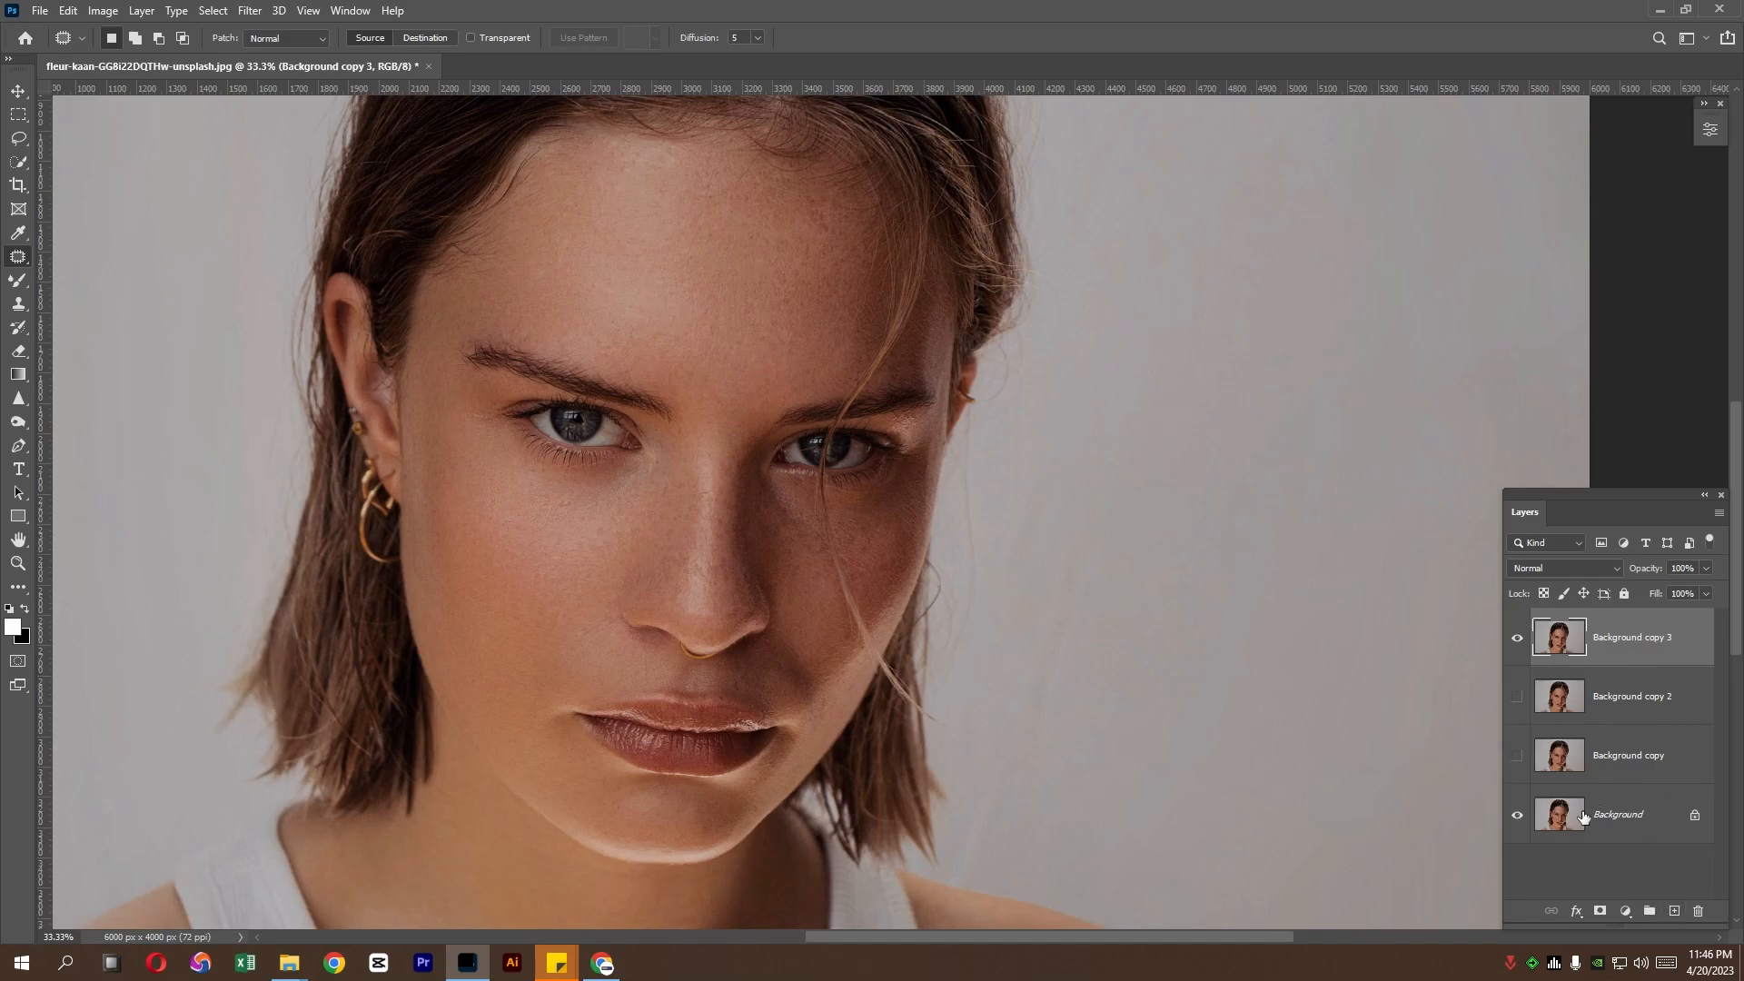
# Duplicate the Background copy 3 layer and keep the Background layer visible
pyautogui.click(1517, 817)
pyautogui.moveTo(1625, 637); pyautogui.dragTo(1674, 910)
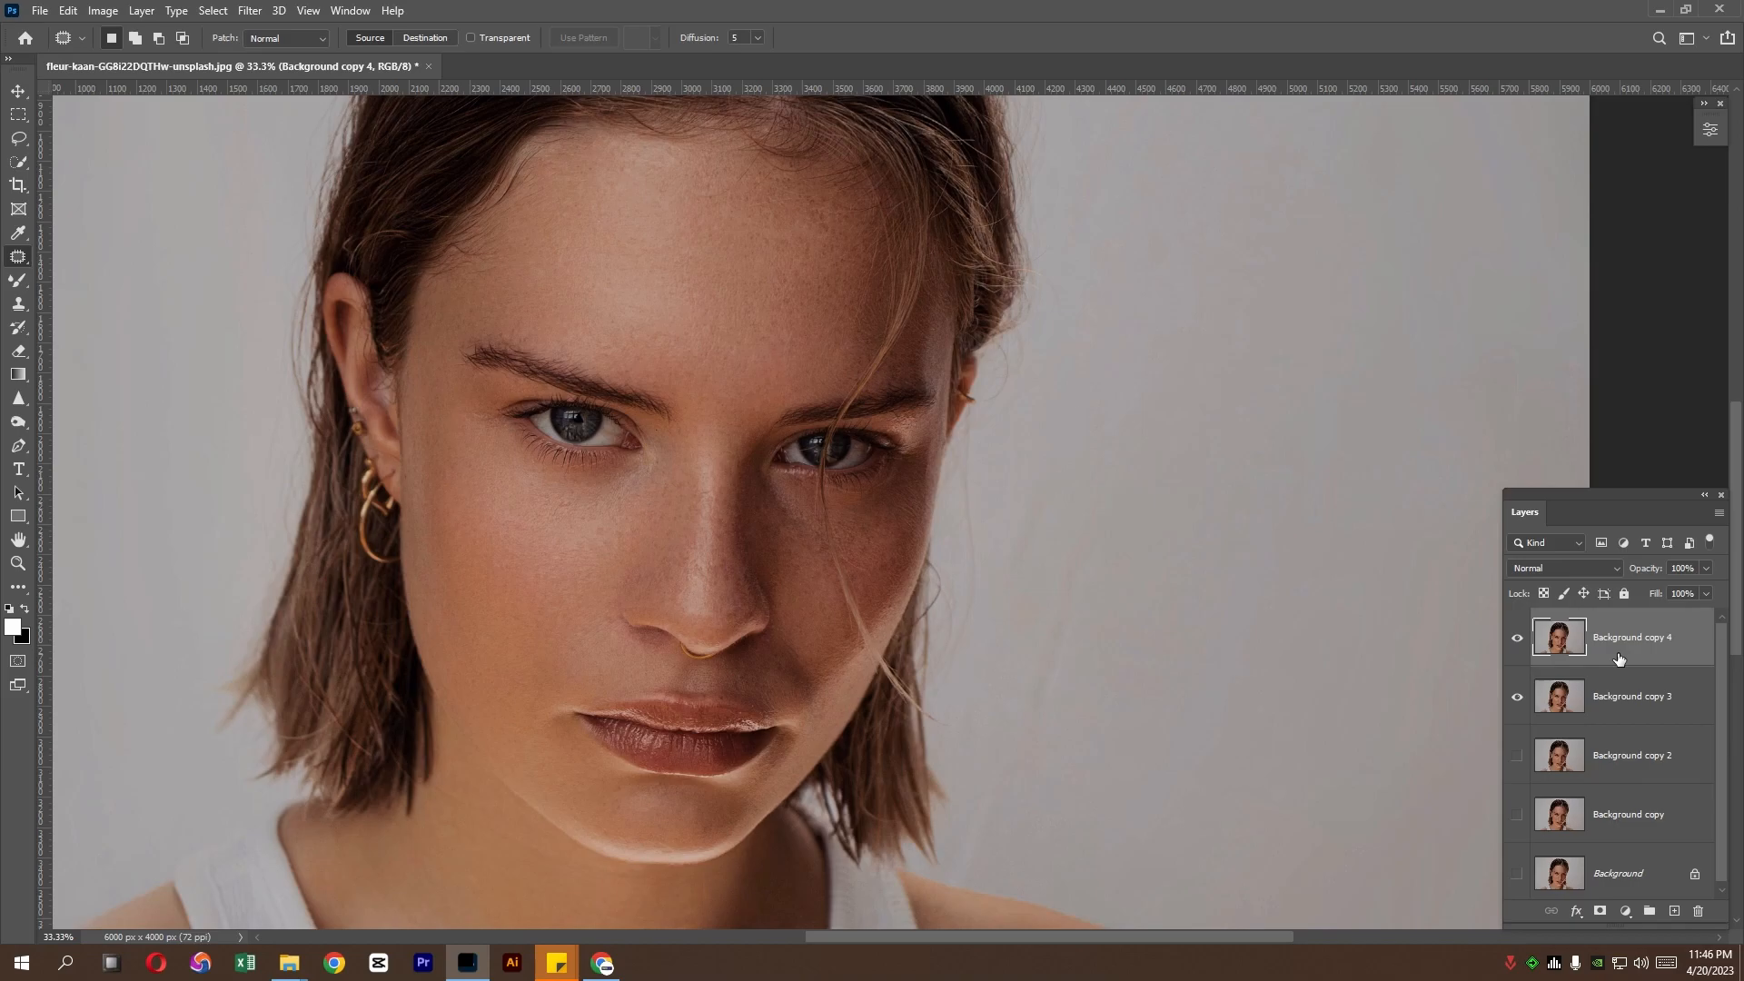
pyautogui.scroll(-1, 1545, 823)
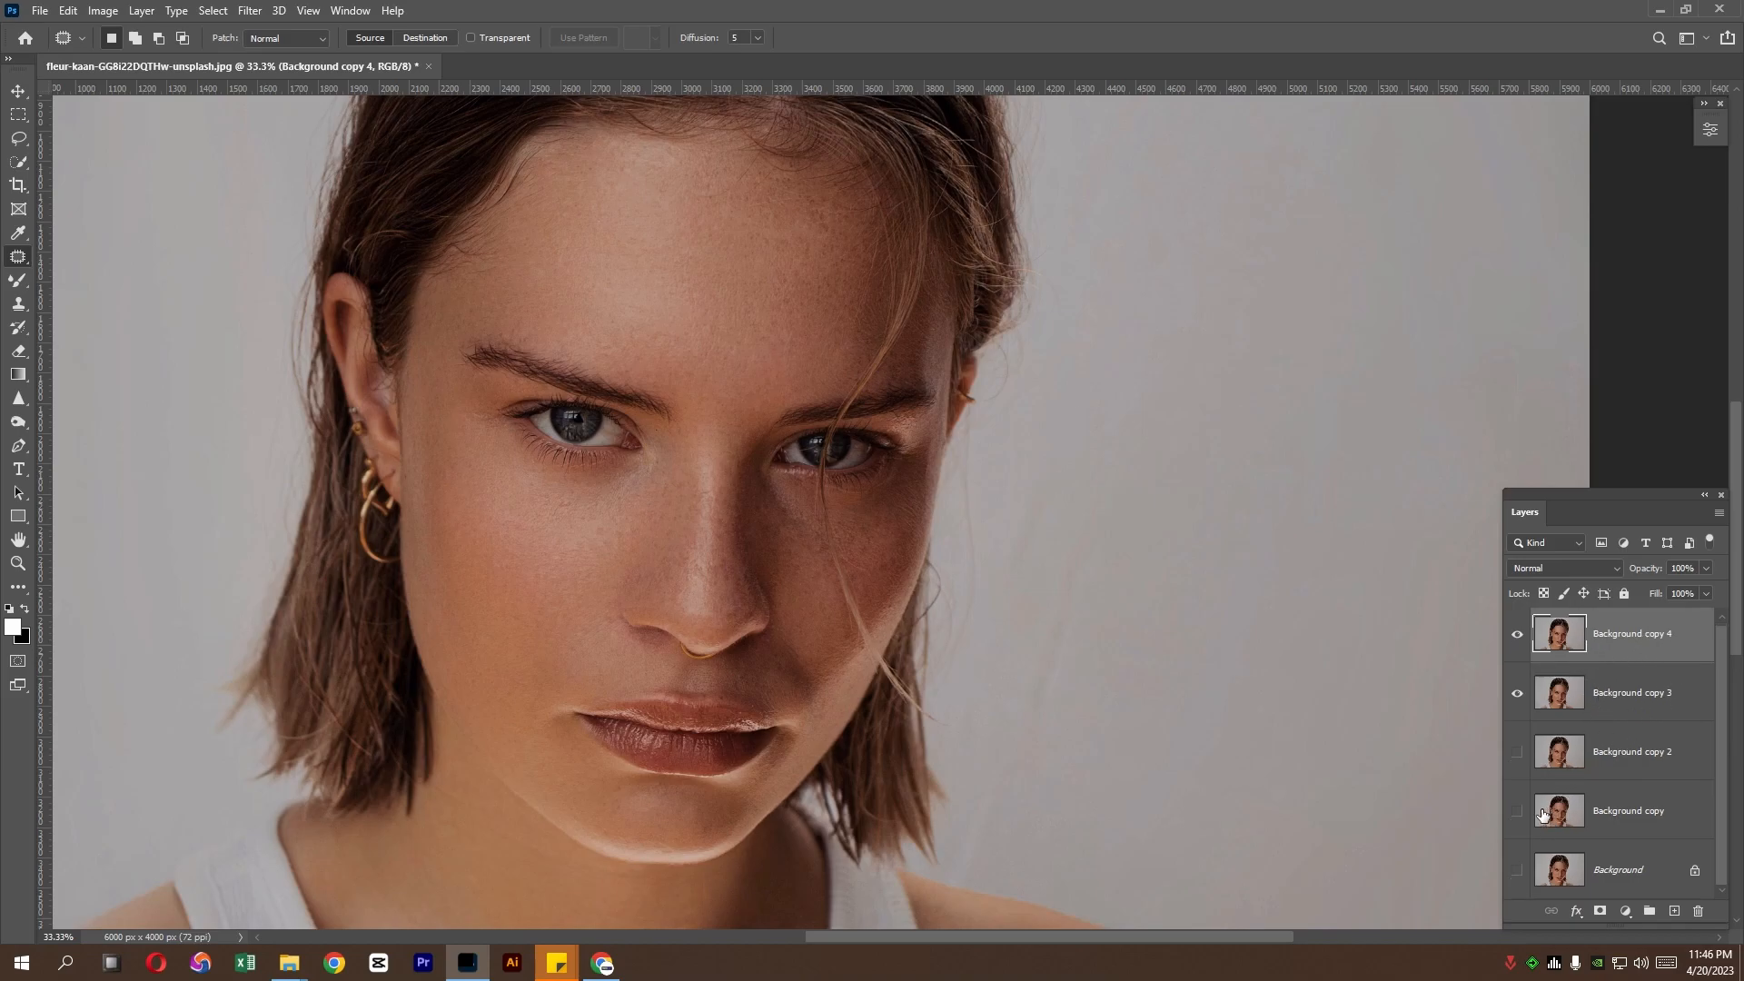
pyautogui.scroll(1, 1558, 736)
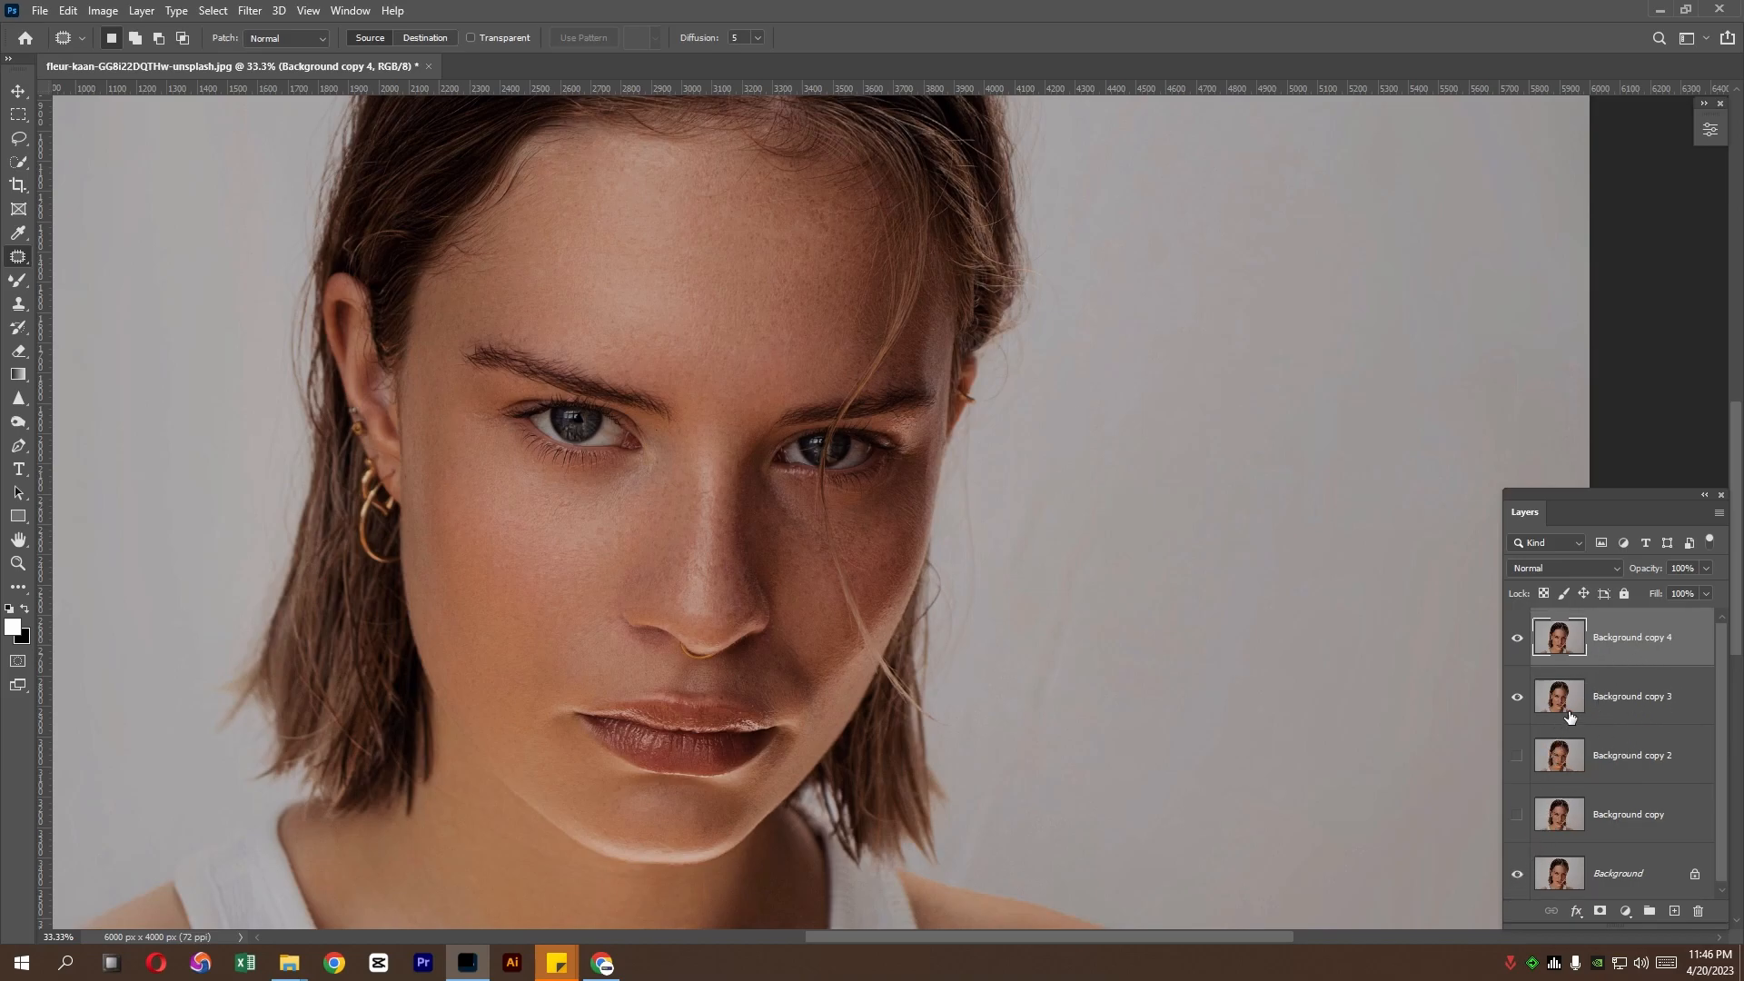
# Hide the Background copy 4 layer and apply a Gaussian Blur with a 13.9-pixel radius to Background copy 3
pyautogui.click(1622, 694)
pyautogui.click(1517, 637)
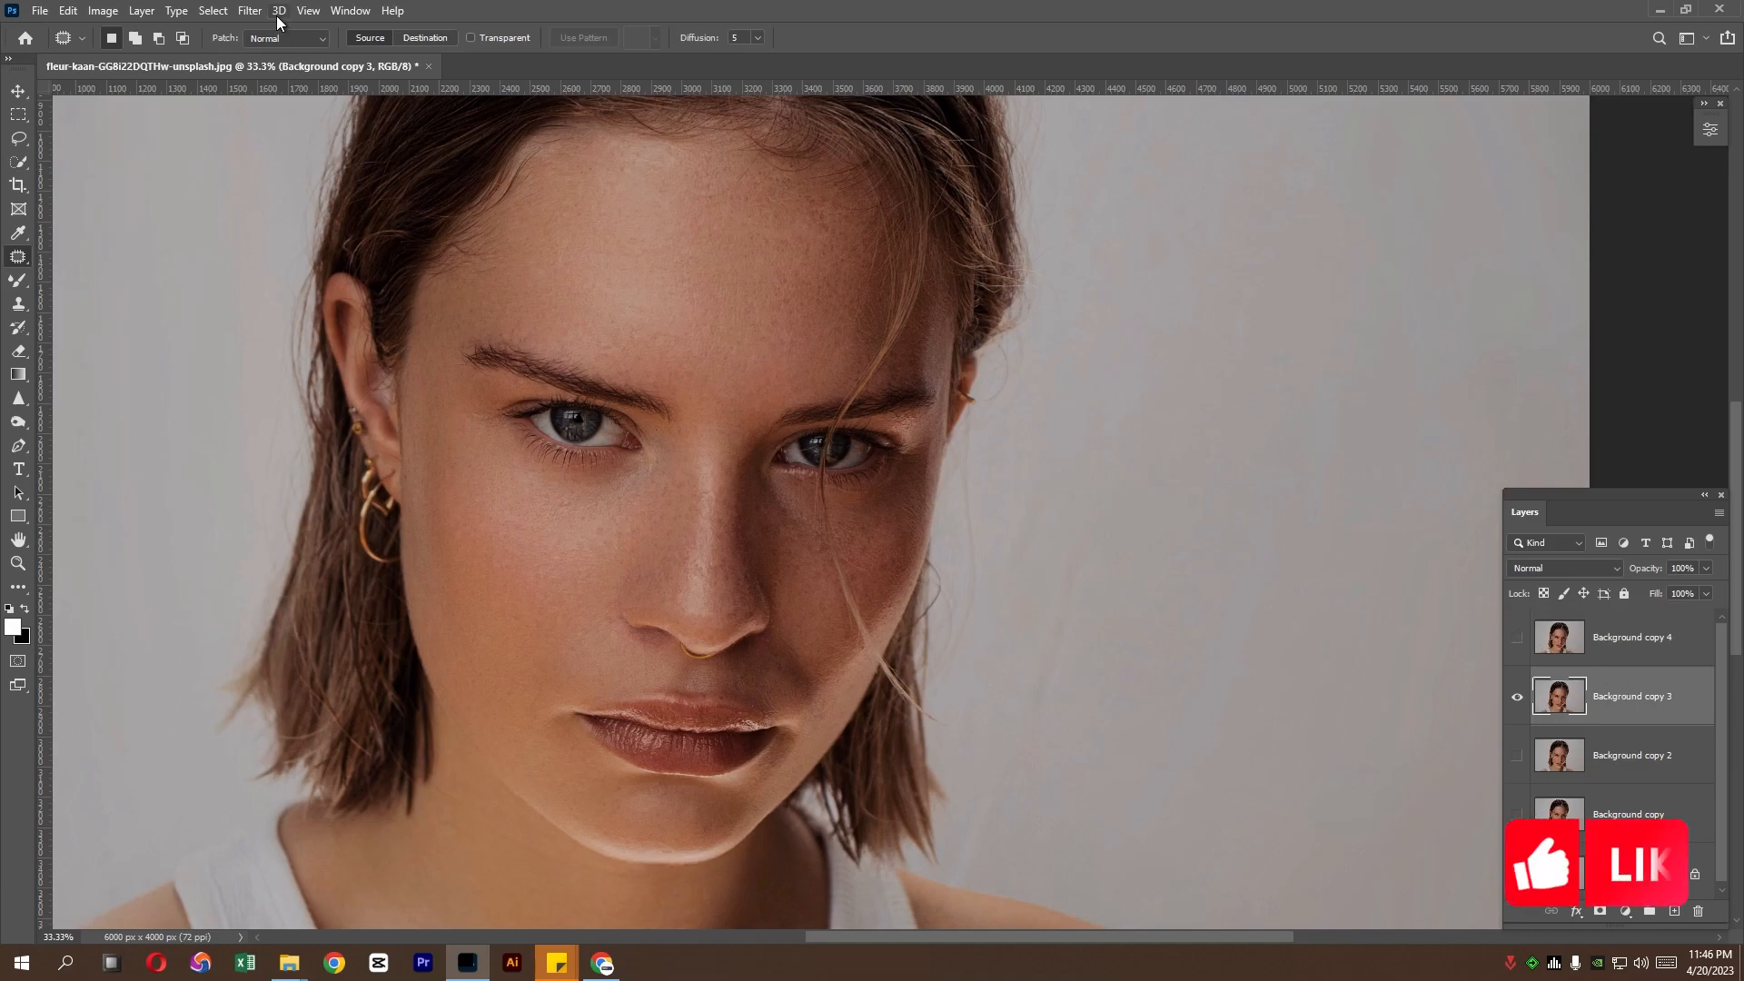
pyautogui.click(250, 10)
pyautogui.moveTo(308, 245)
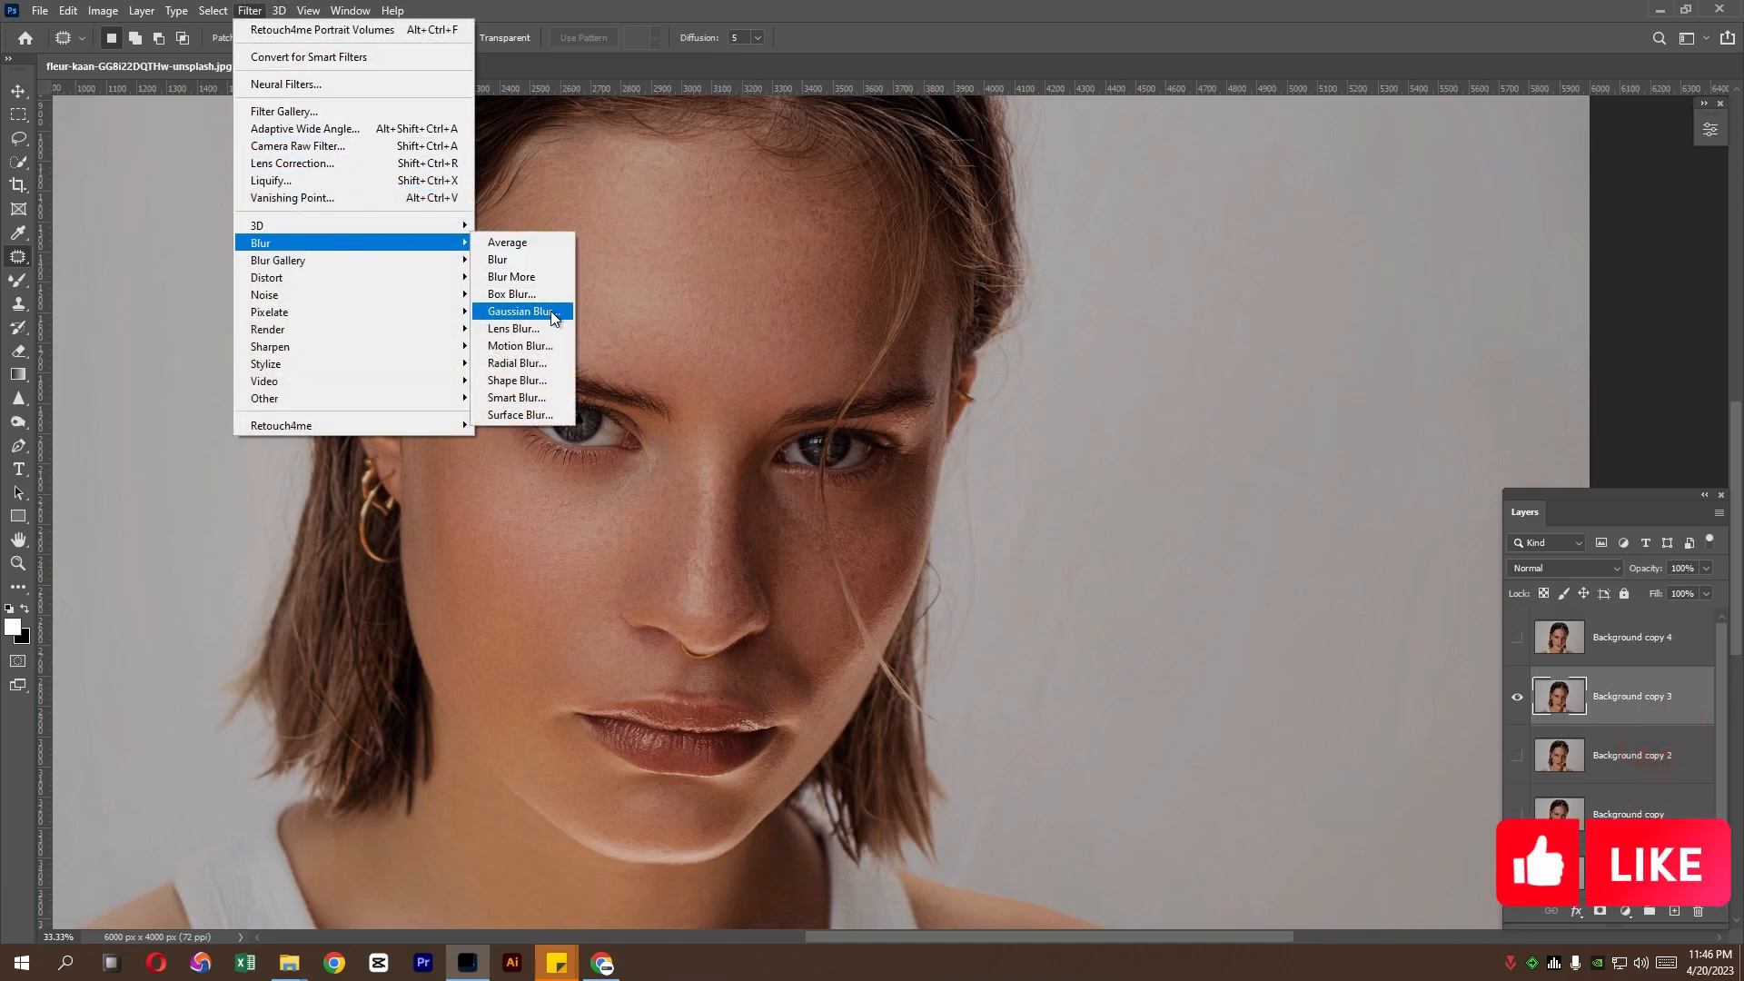
pyautogui.click(525, 312)
pyautogui.moveTo(1180, 416); pyautogui.dragTo(1179, 416)
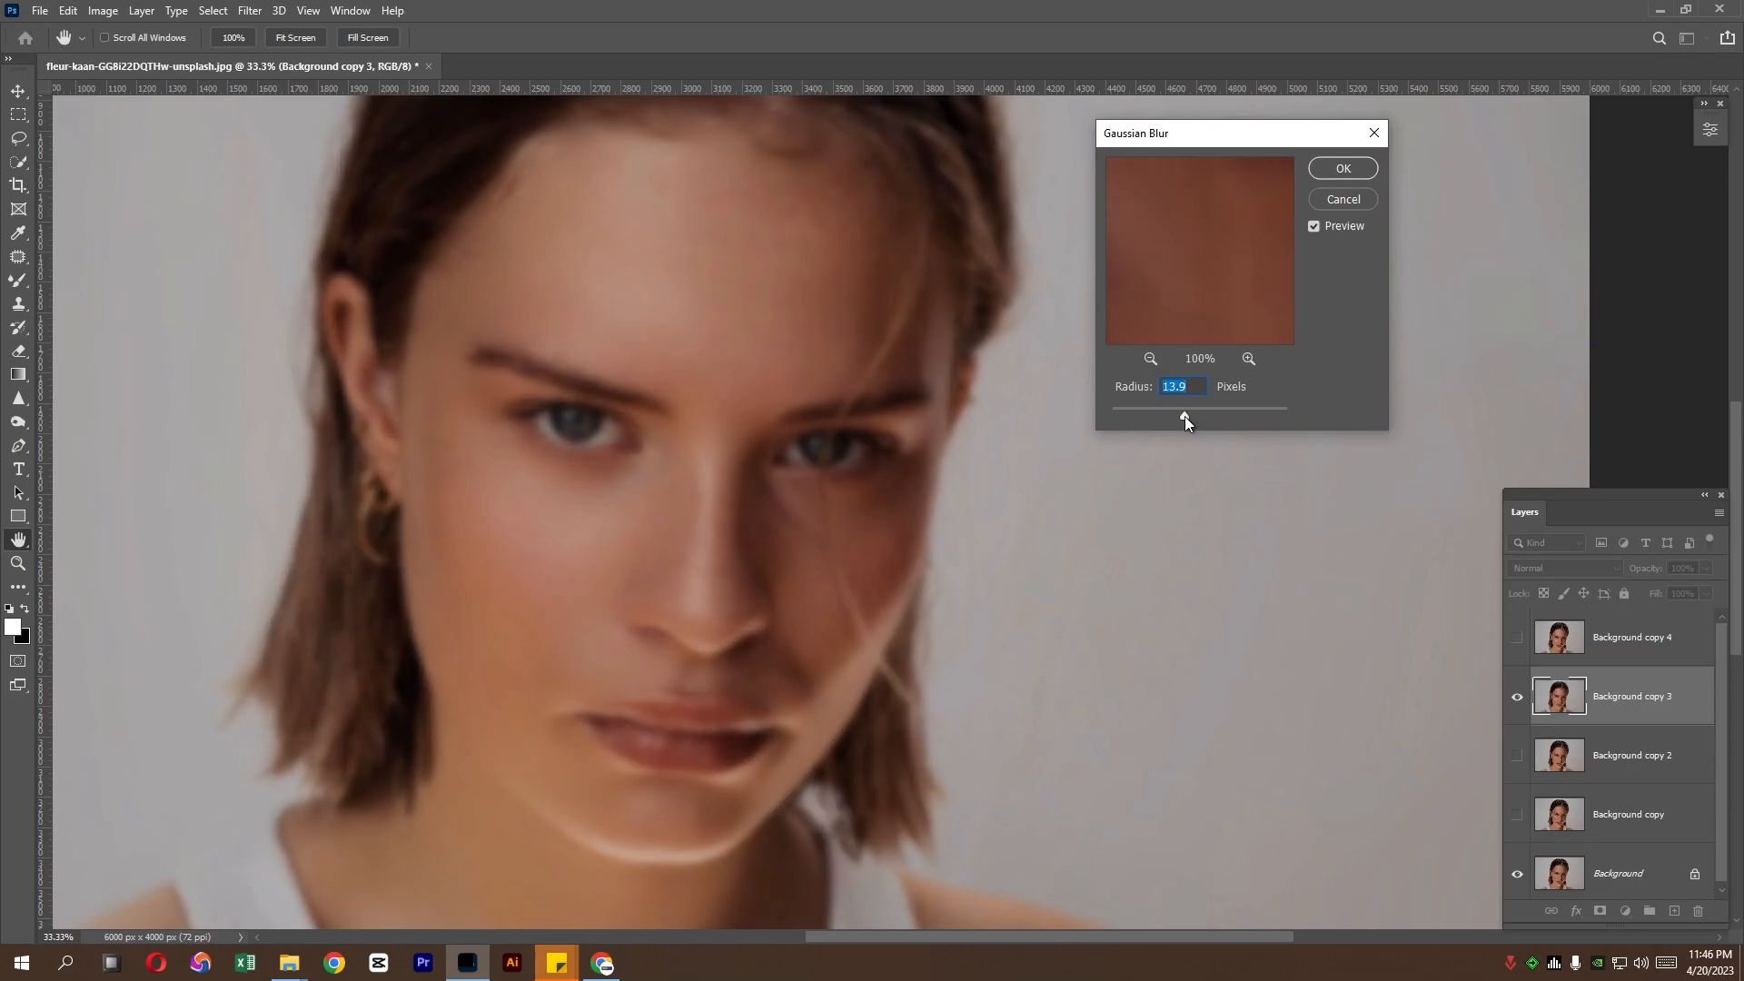
pyautogui.click(1338, 170)
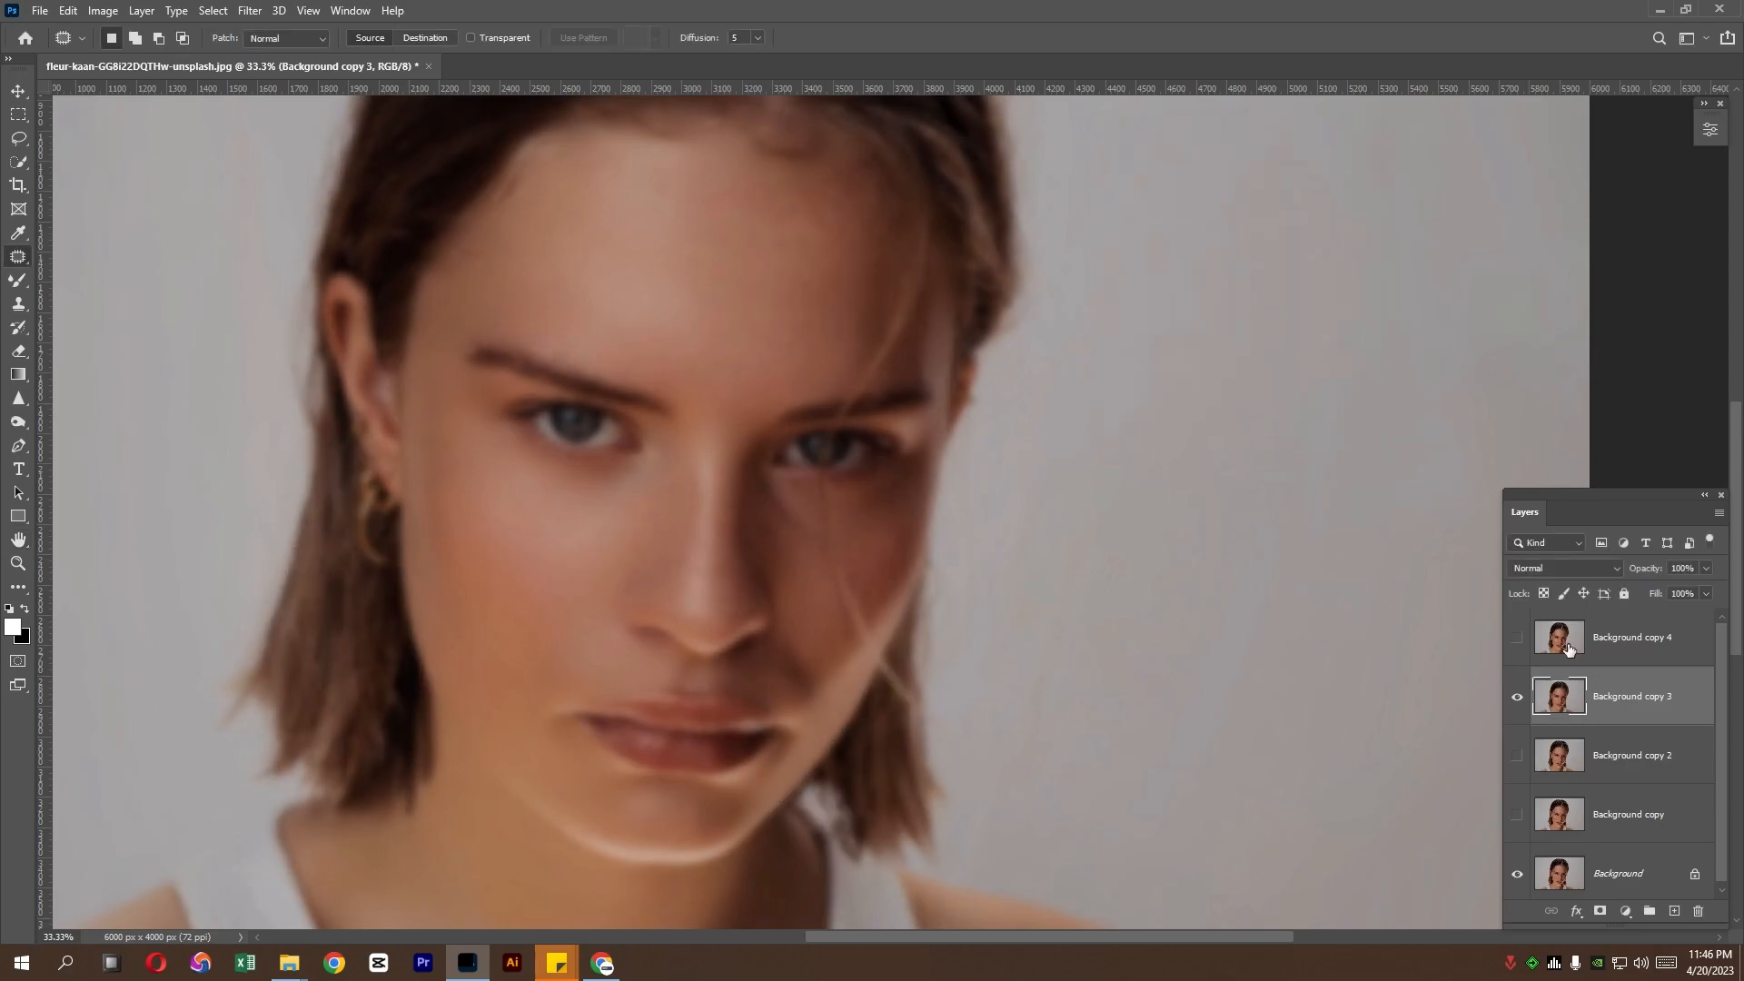
# Show and select the Background copy 4 layer, and open Apply Image with Background copy 3 as the source layer
pyautogui.click(1516, 636)
pyautogui.click(1624, 638)
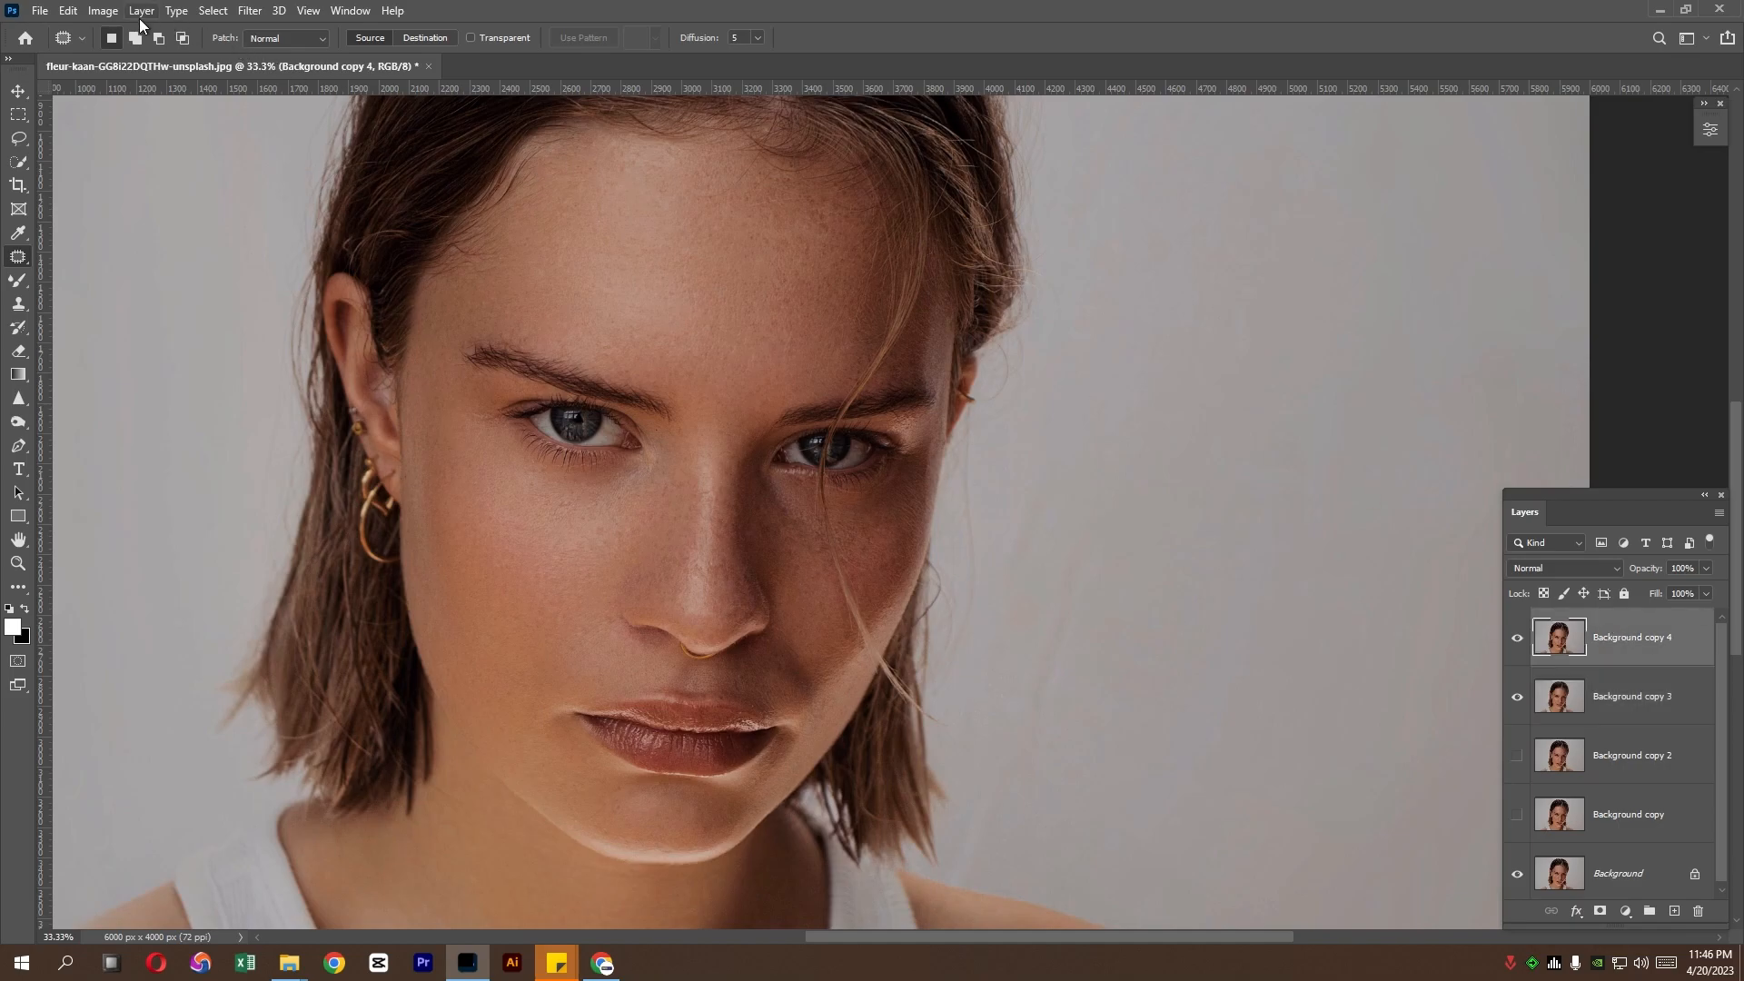
pyautogui.click(102, 10)
pyautogui.click(183, 287)
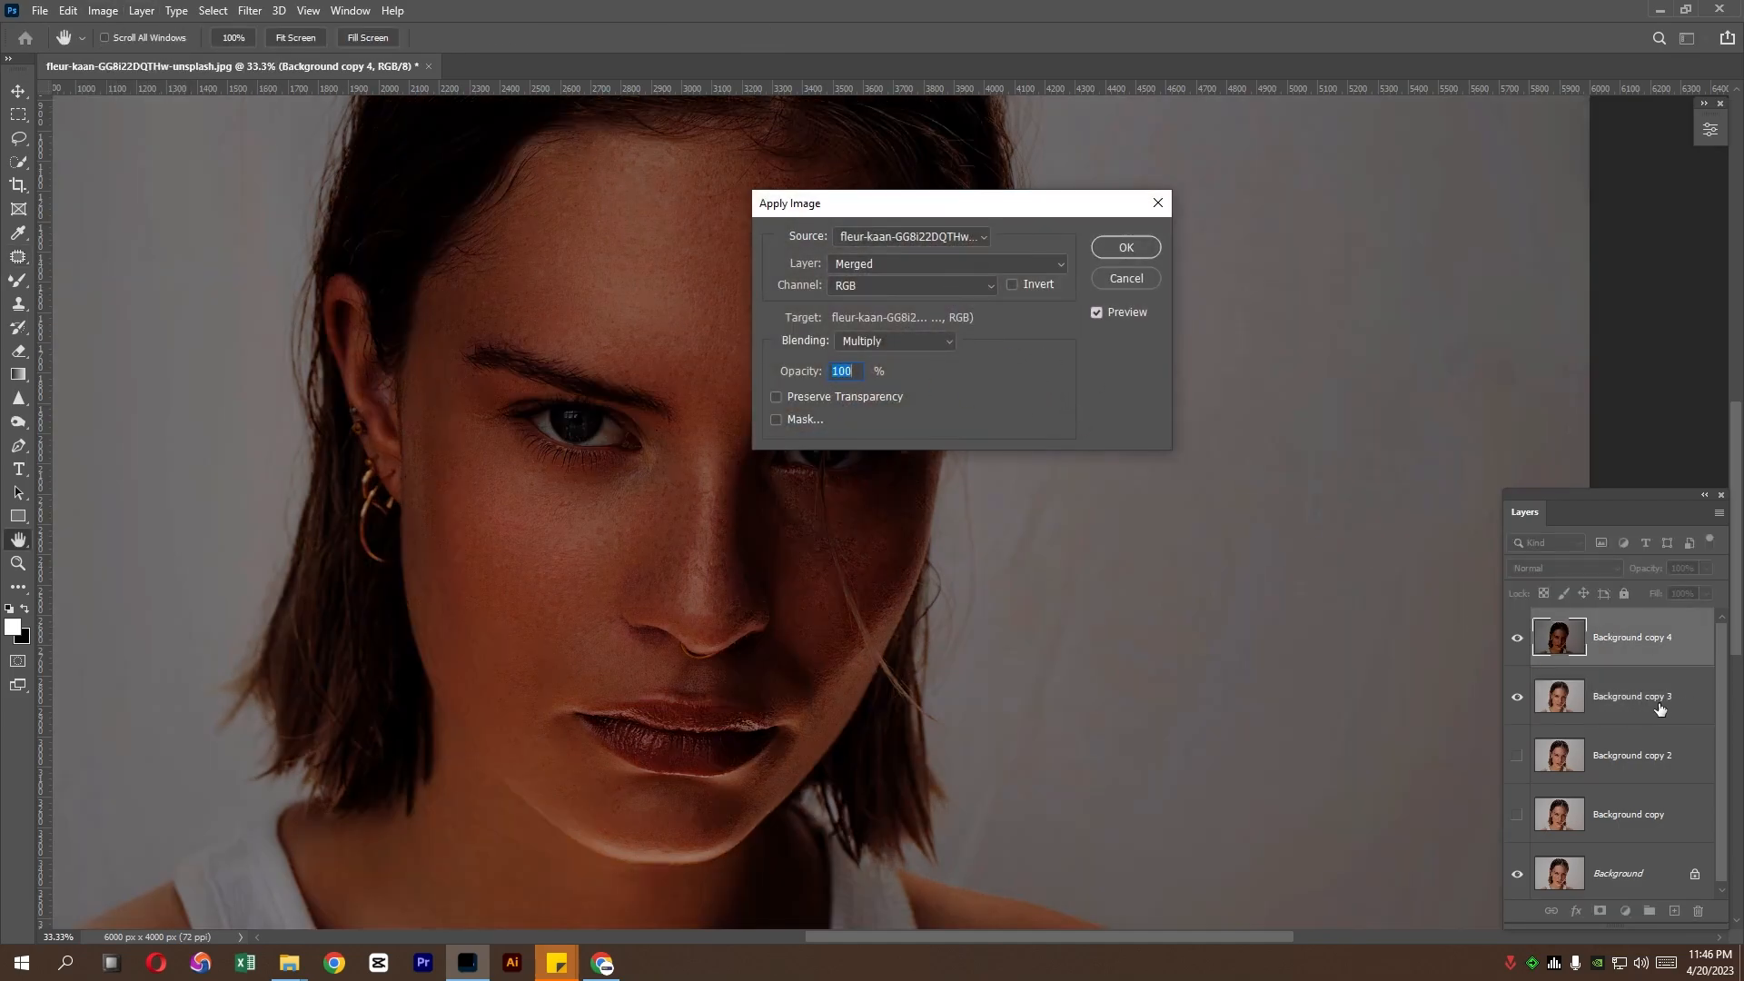
pyautogui.click(899, 264)
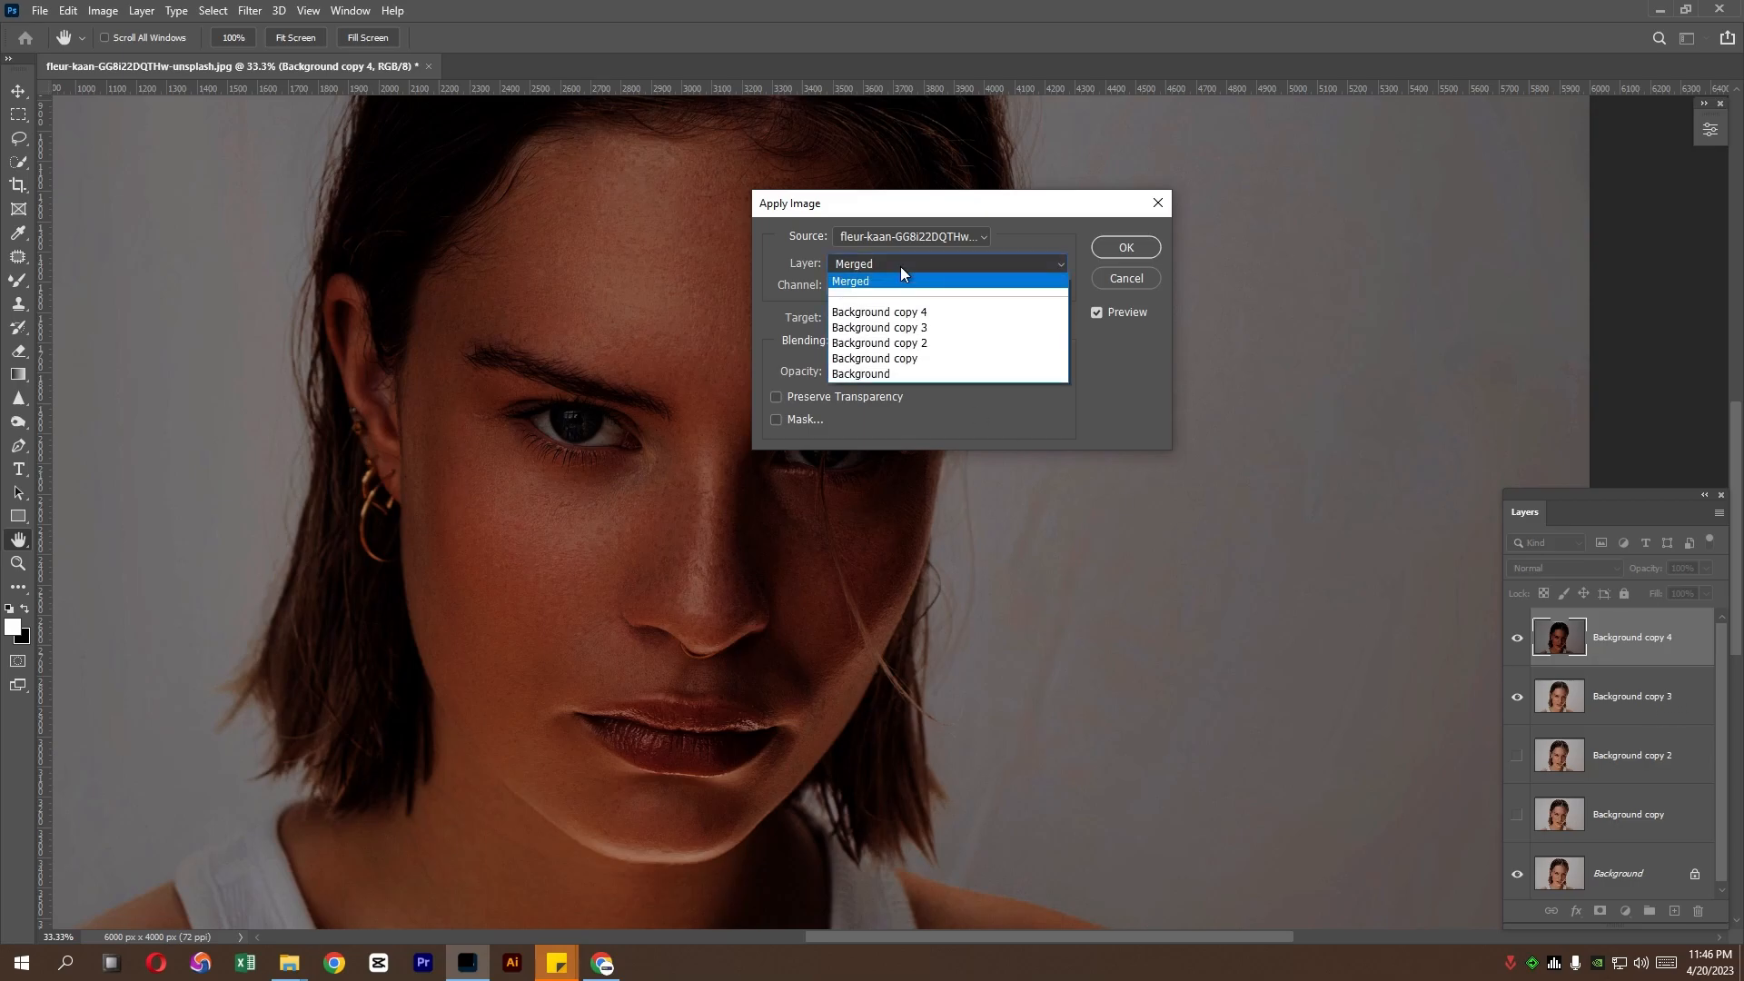
pyautogui.click(940, 328)
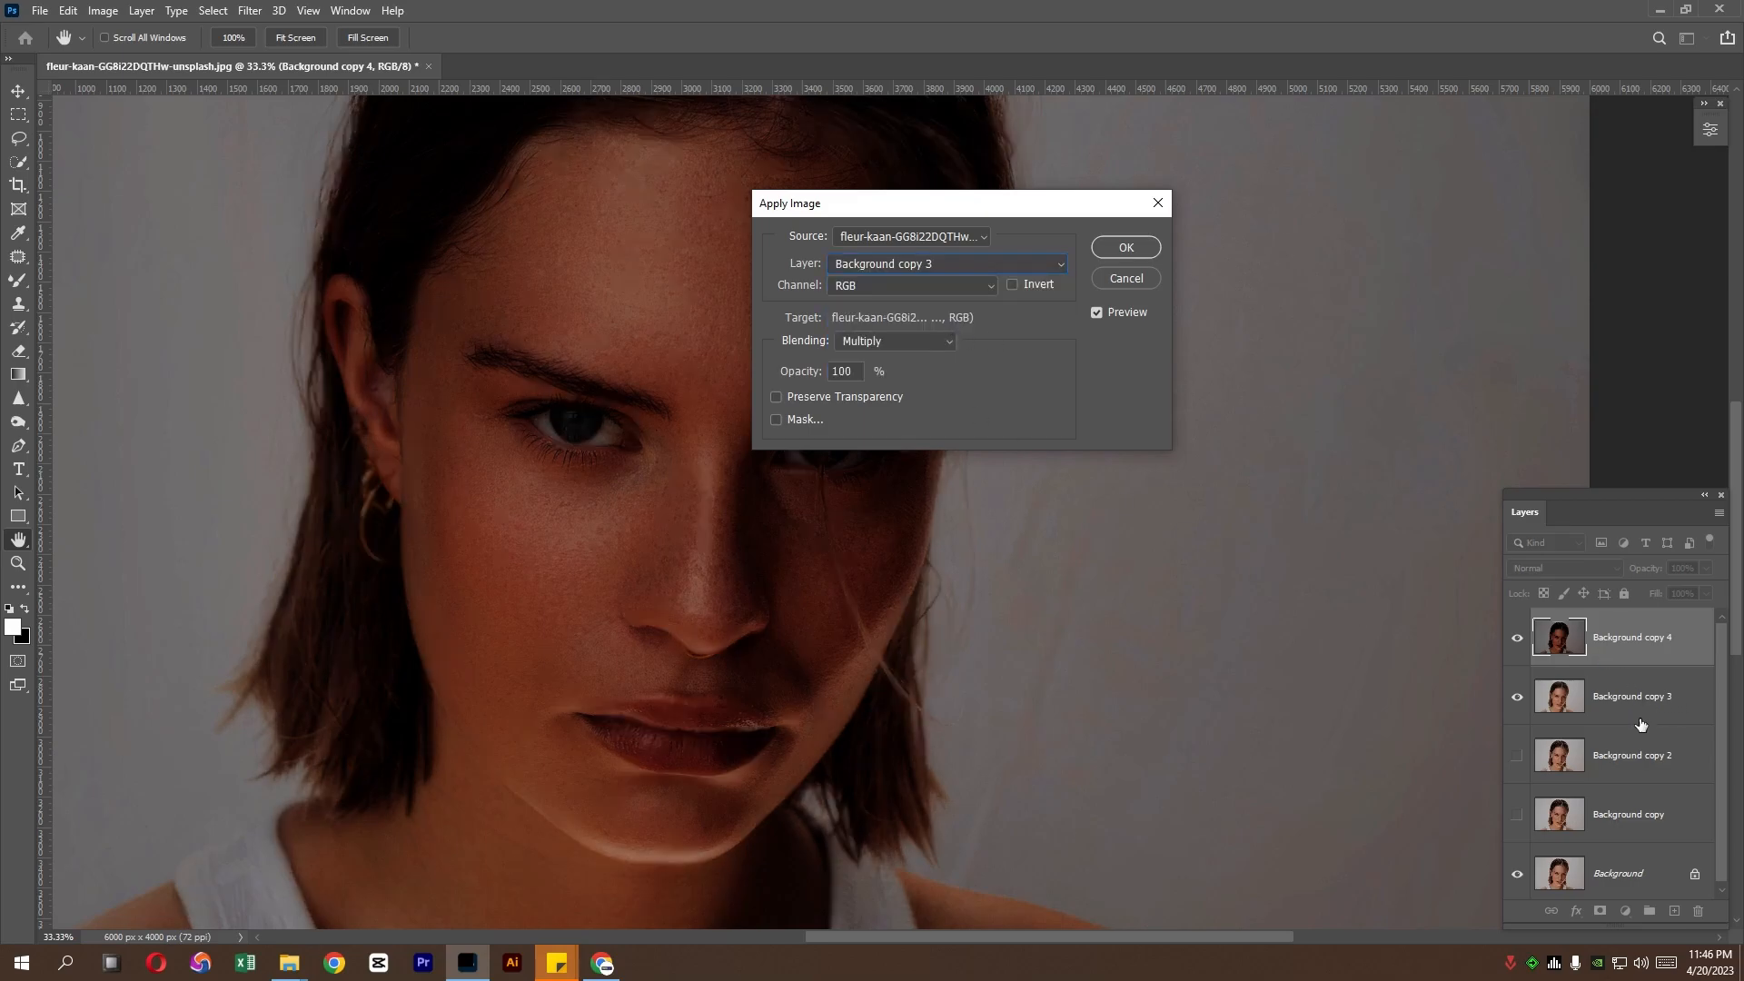
# Set the Apply Image blending to Subtract with Scale 2 and Offset 128, and apply it
pyautogui.click(917, 346)
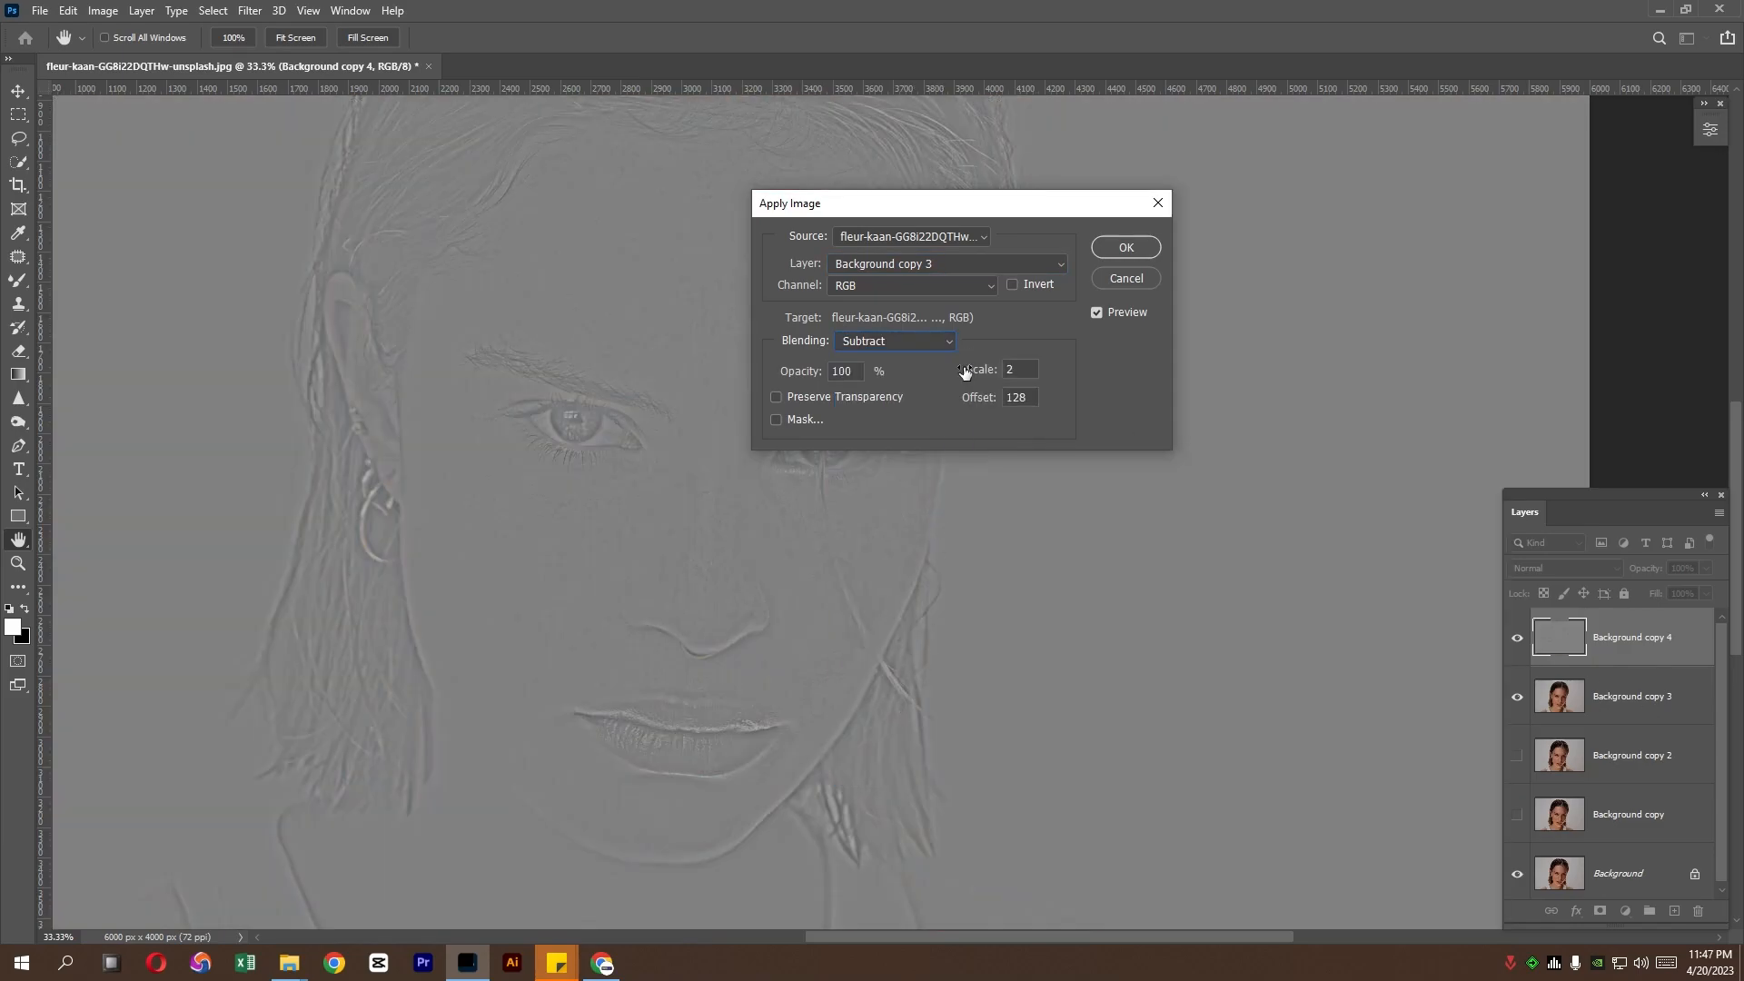
pyautogui.click(964, 371)
pyautogui.click(1025, 397)
pyautogui.press('BackSpace')
pyautogui.write('8')
pyautogui.click(1124, 251)
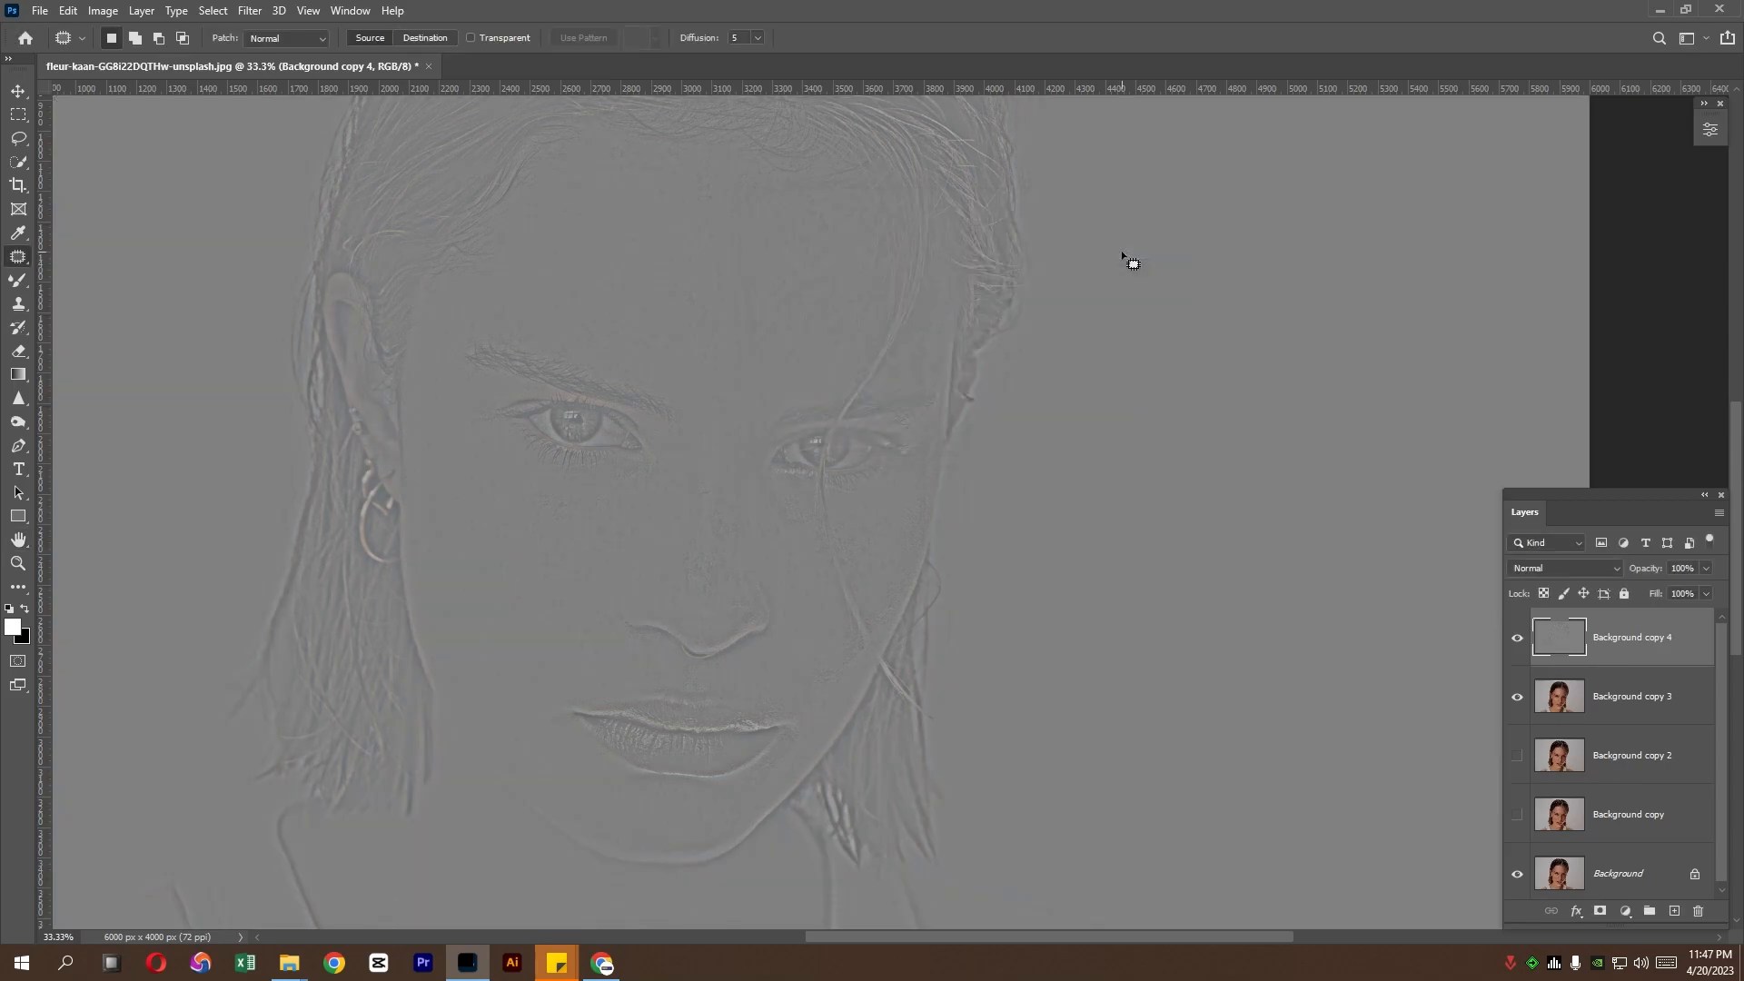
# Set the Background copy 4 layer's blend mode to Linear Light, comparing it with the neighbouring modes
pyautogui.click(1563, 568)
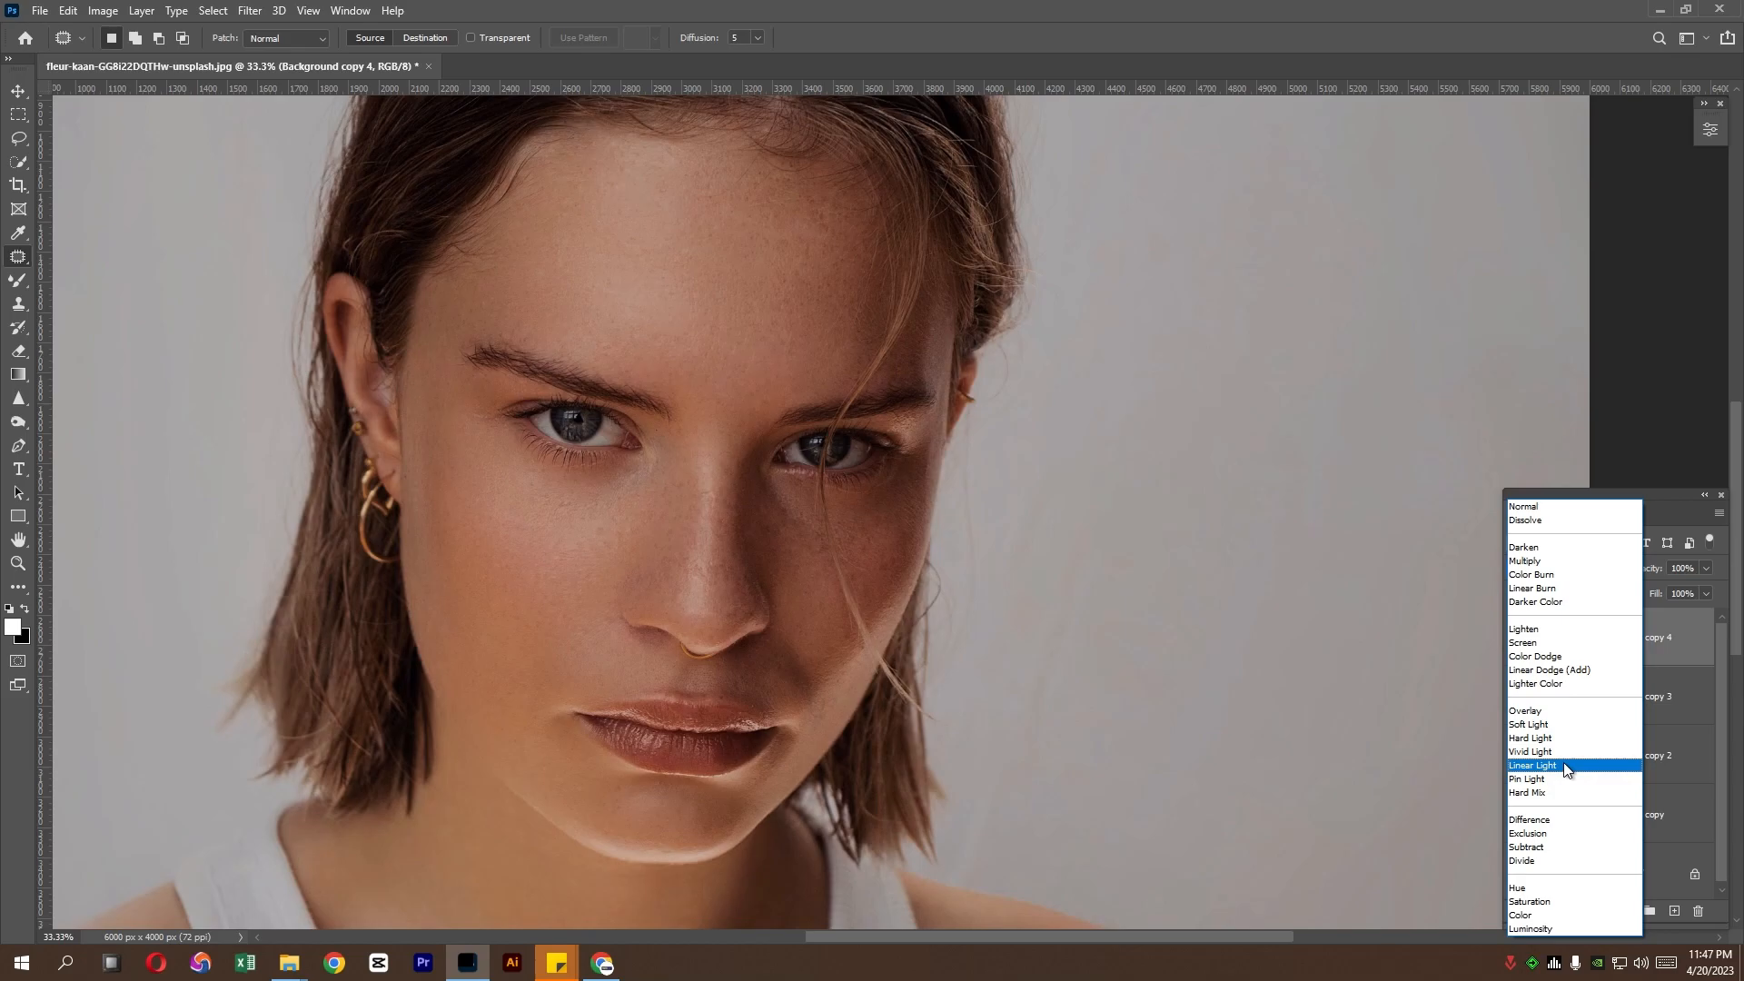
pyautogui.click(1563, 769)
pyautogui.click(1558, 570)
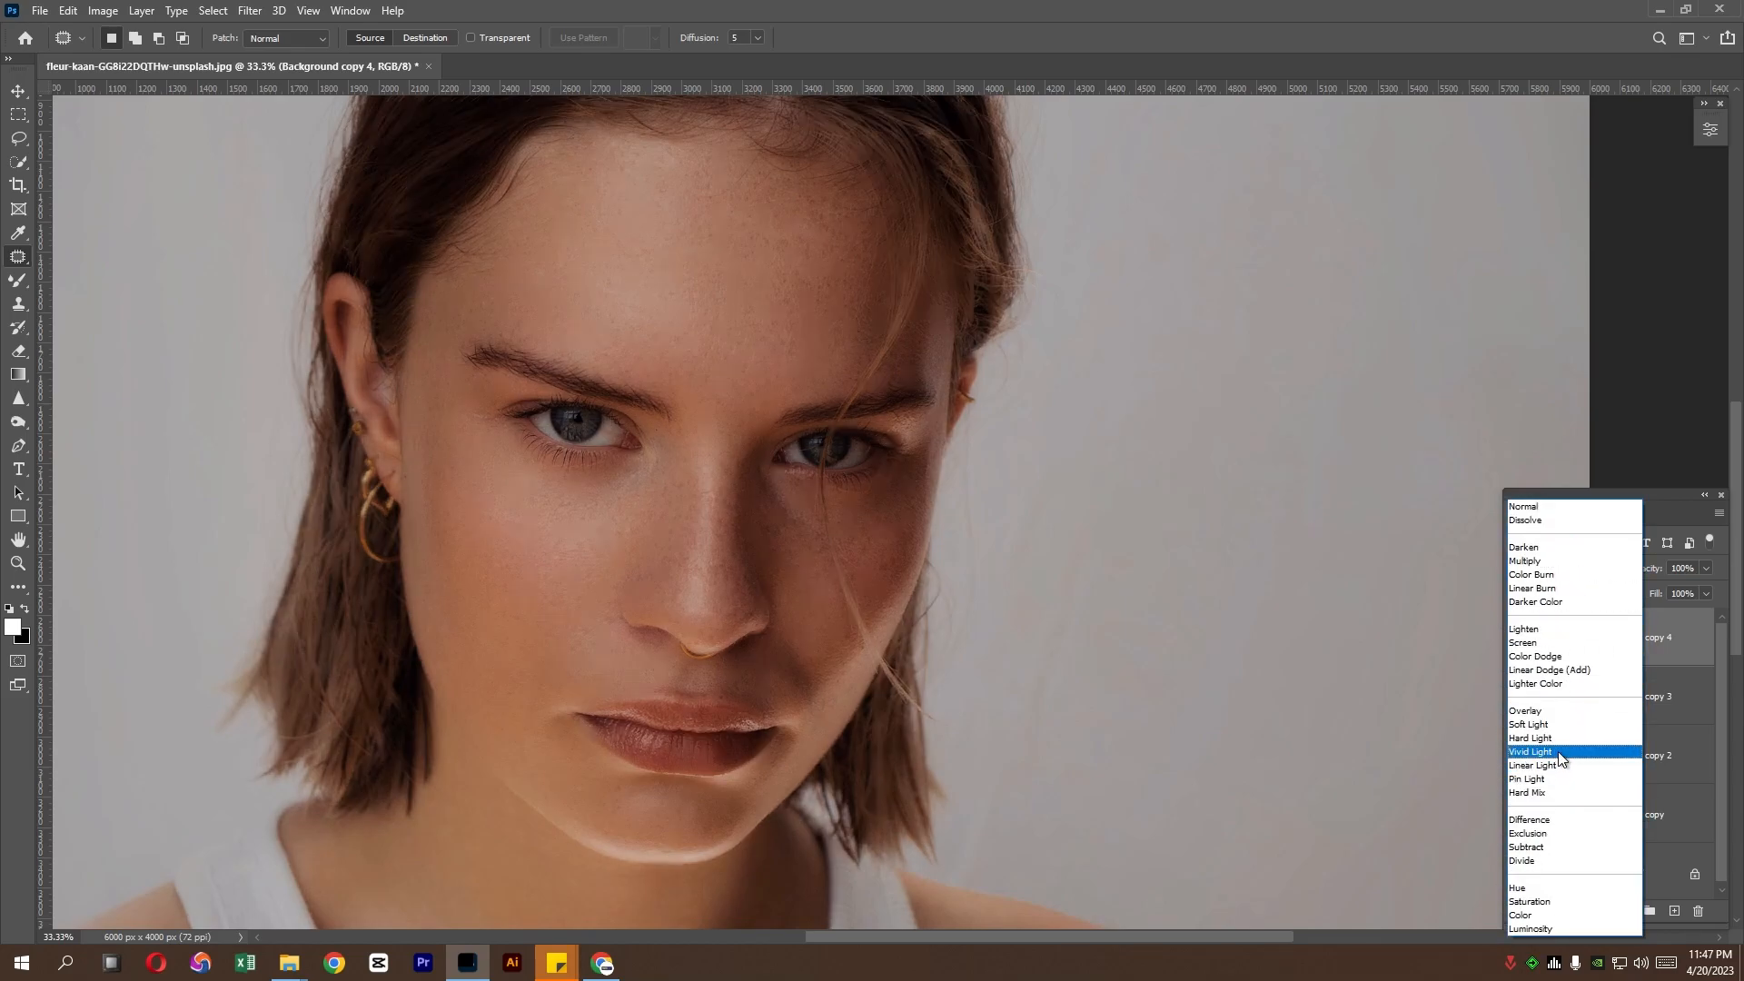
pyautogui.click(1571, 768)
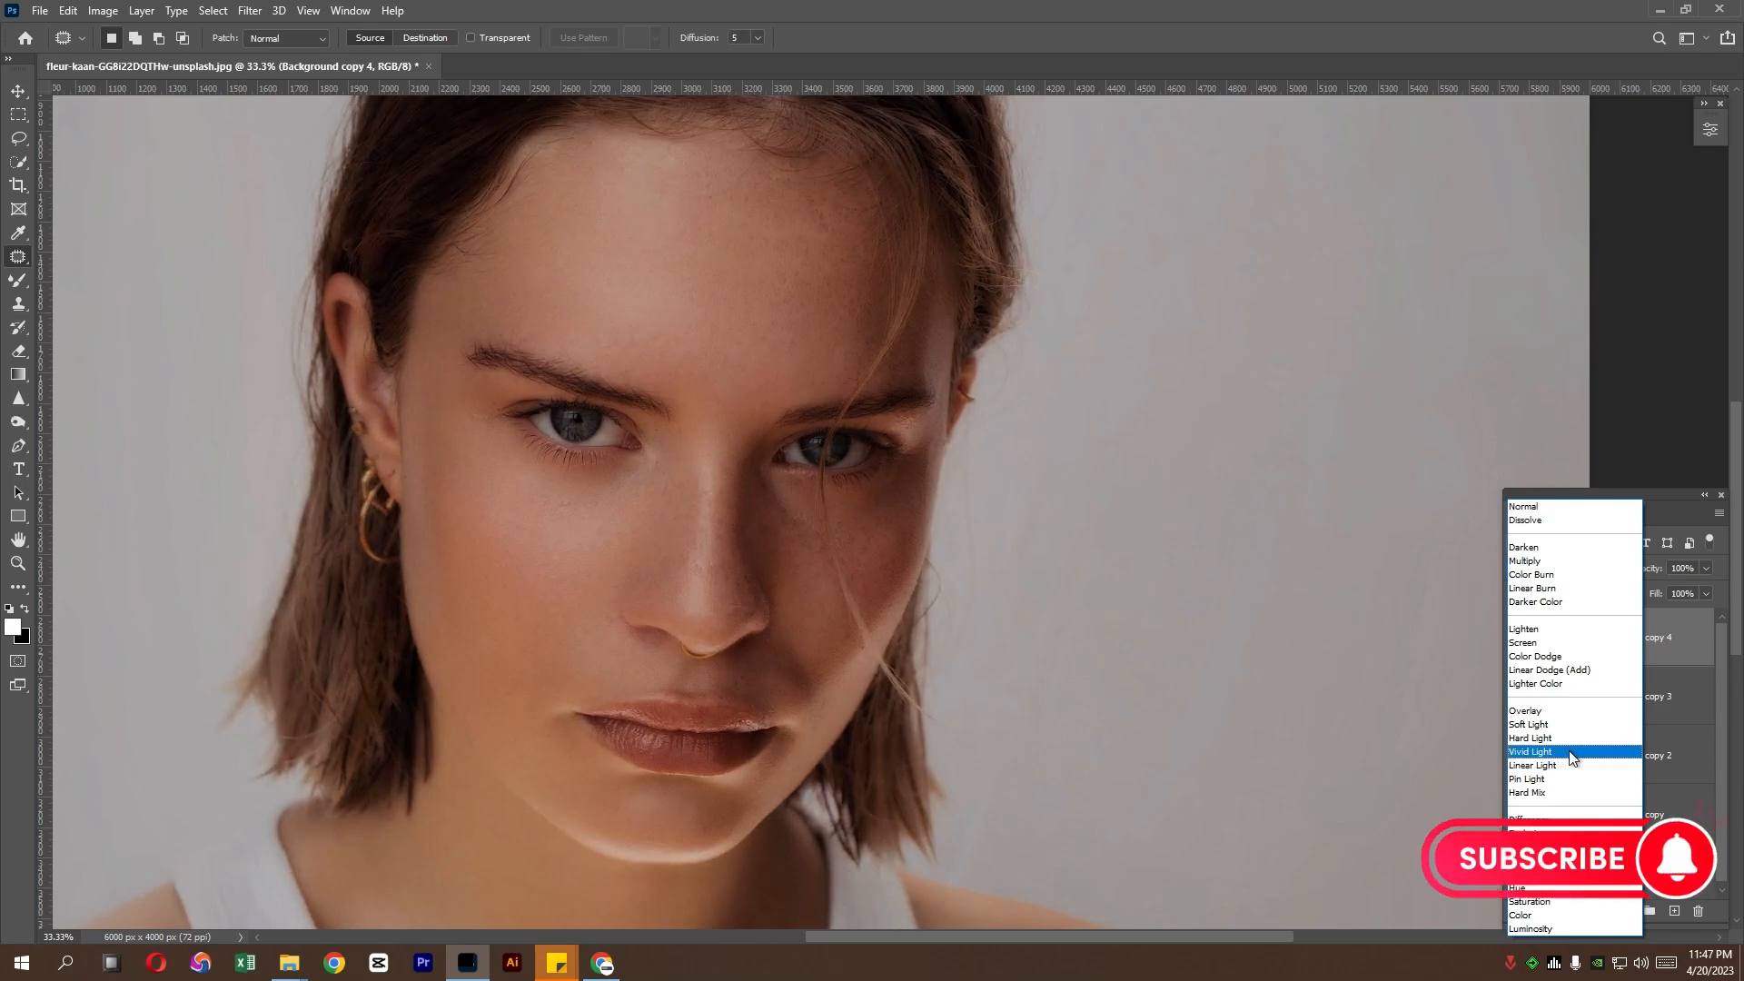
pyautogui.click(1575, 769)
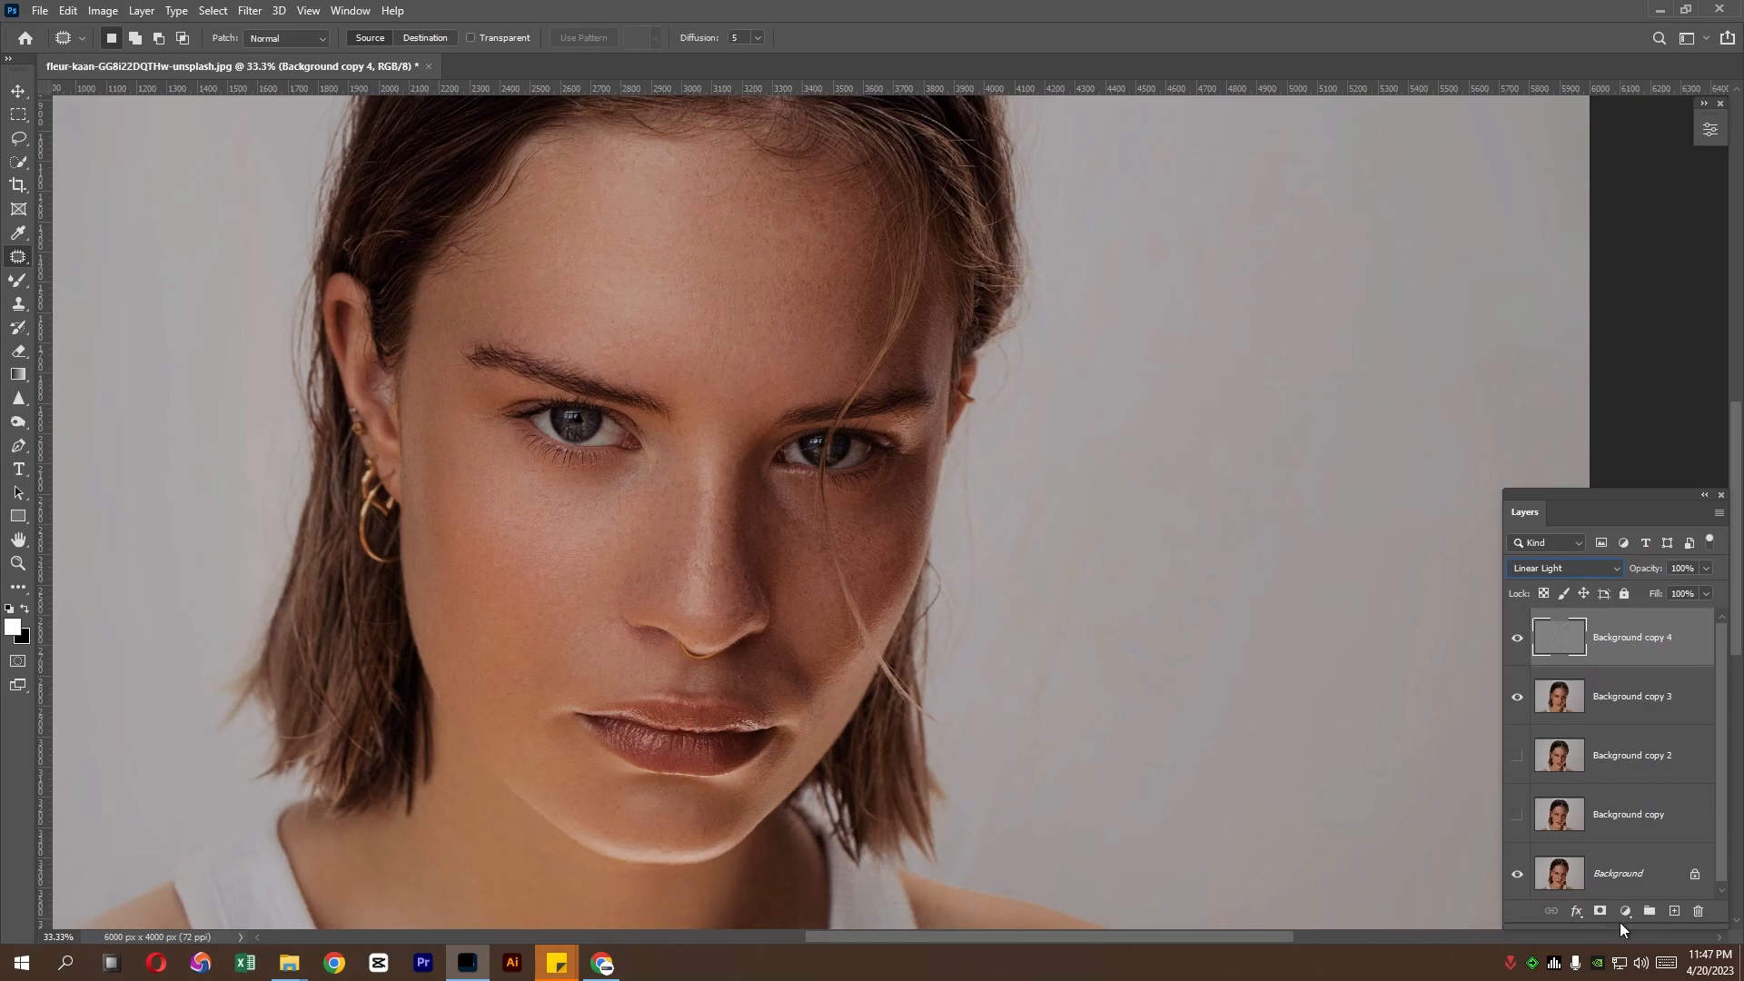
# Check the blurred and texture layers by toggling the visibility of Background copy 3 and Background copy 4
pyautogui.click(1516, 697)
pyautogui.click(1516, 697)
pyautogui.click(1630, 697)
pyautogui.click(1516, 638)
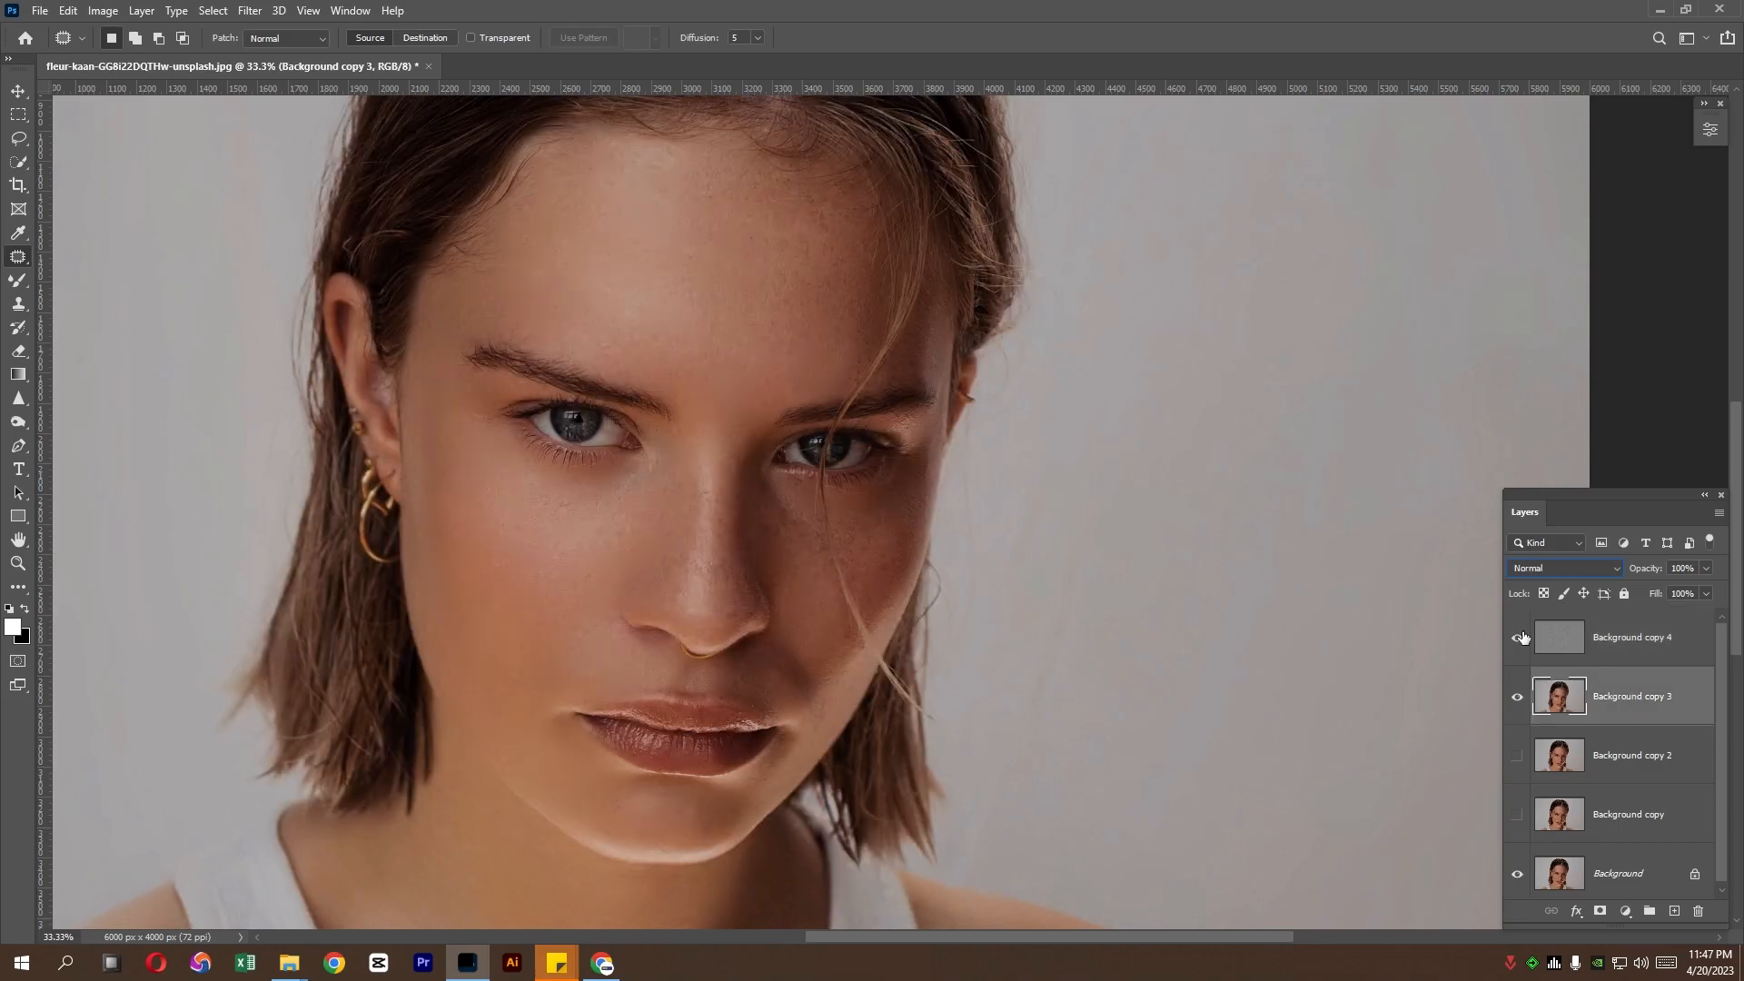
pyautogui.scroll(1, 572, 576)
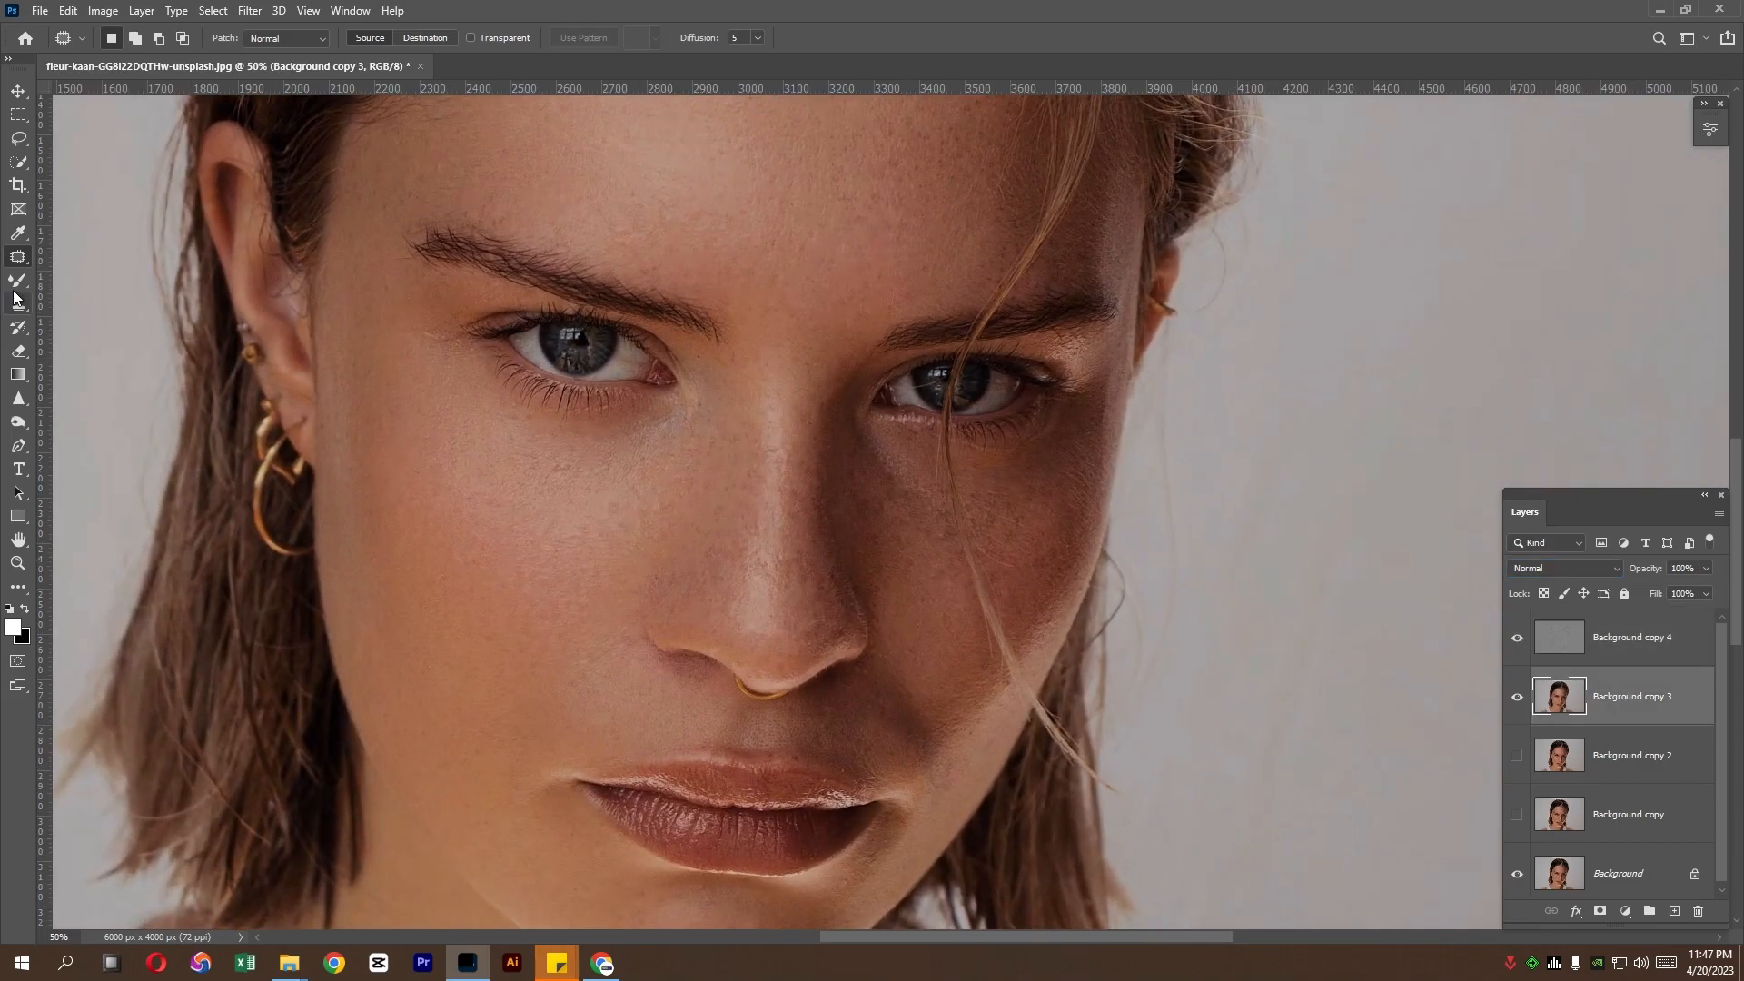
pyautogui.press('b')
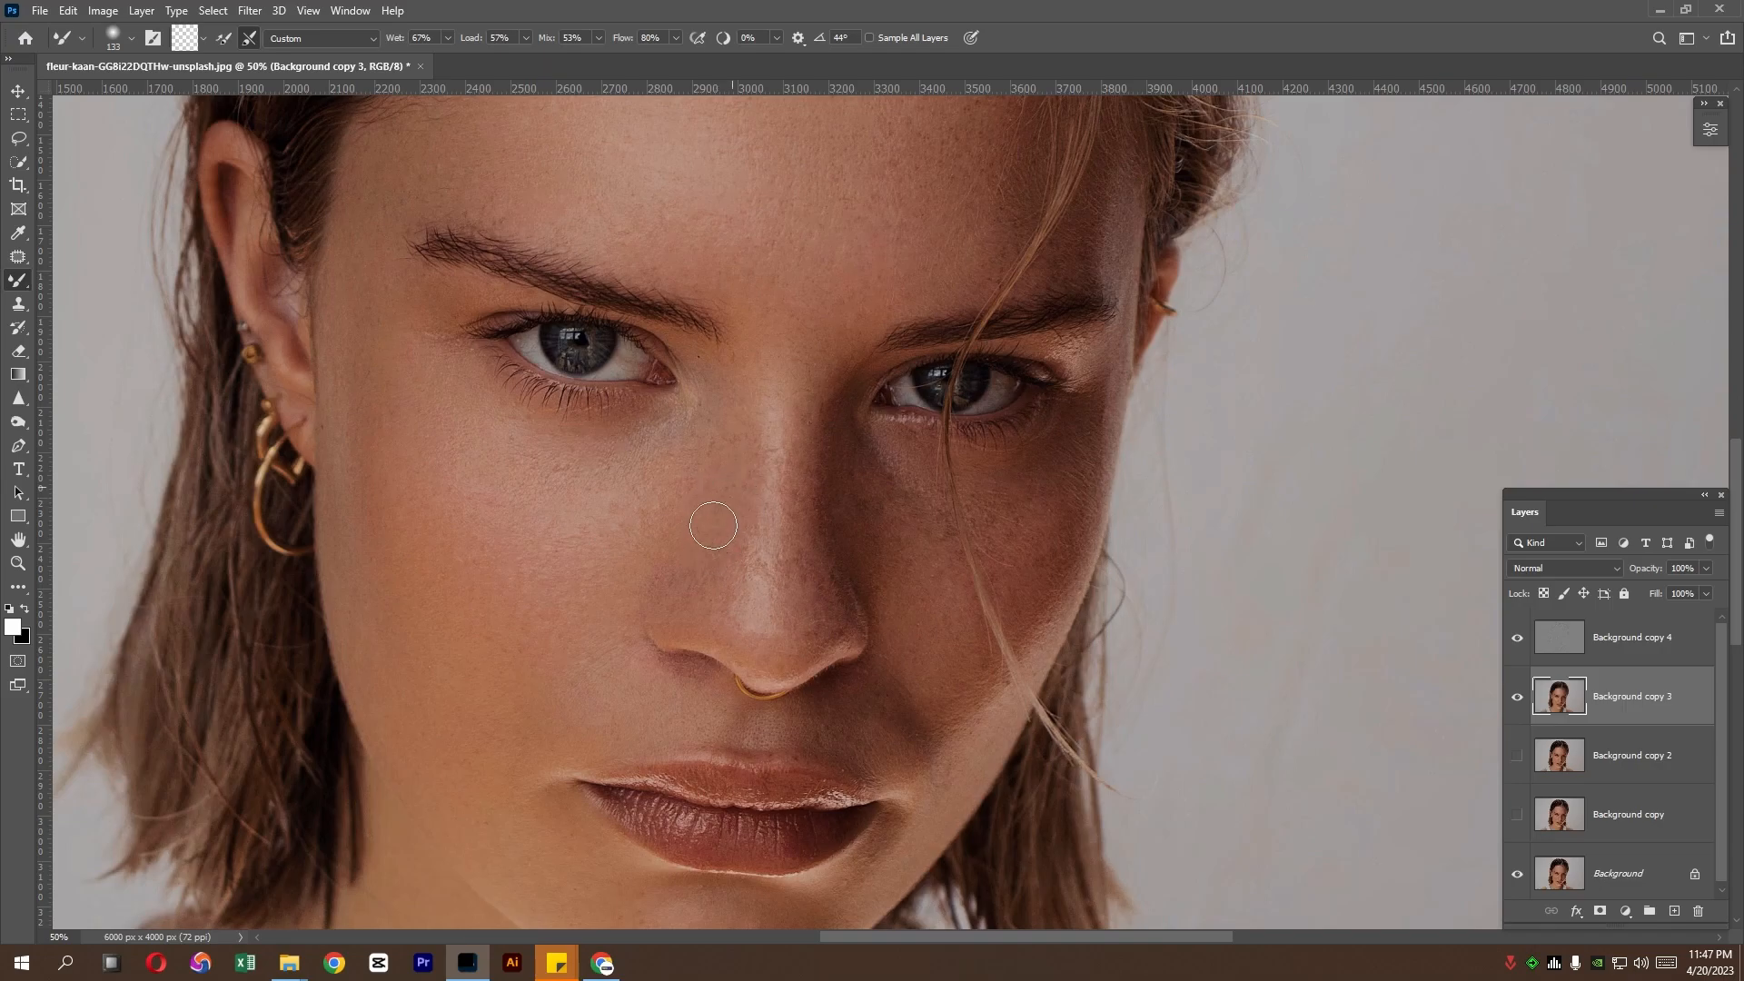
# Add a white layer mask to the Background copy 4 layer and switch to the Brush tool
pyautogui.click(1632, 636)
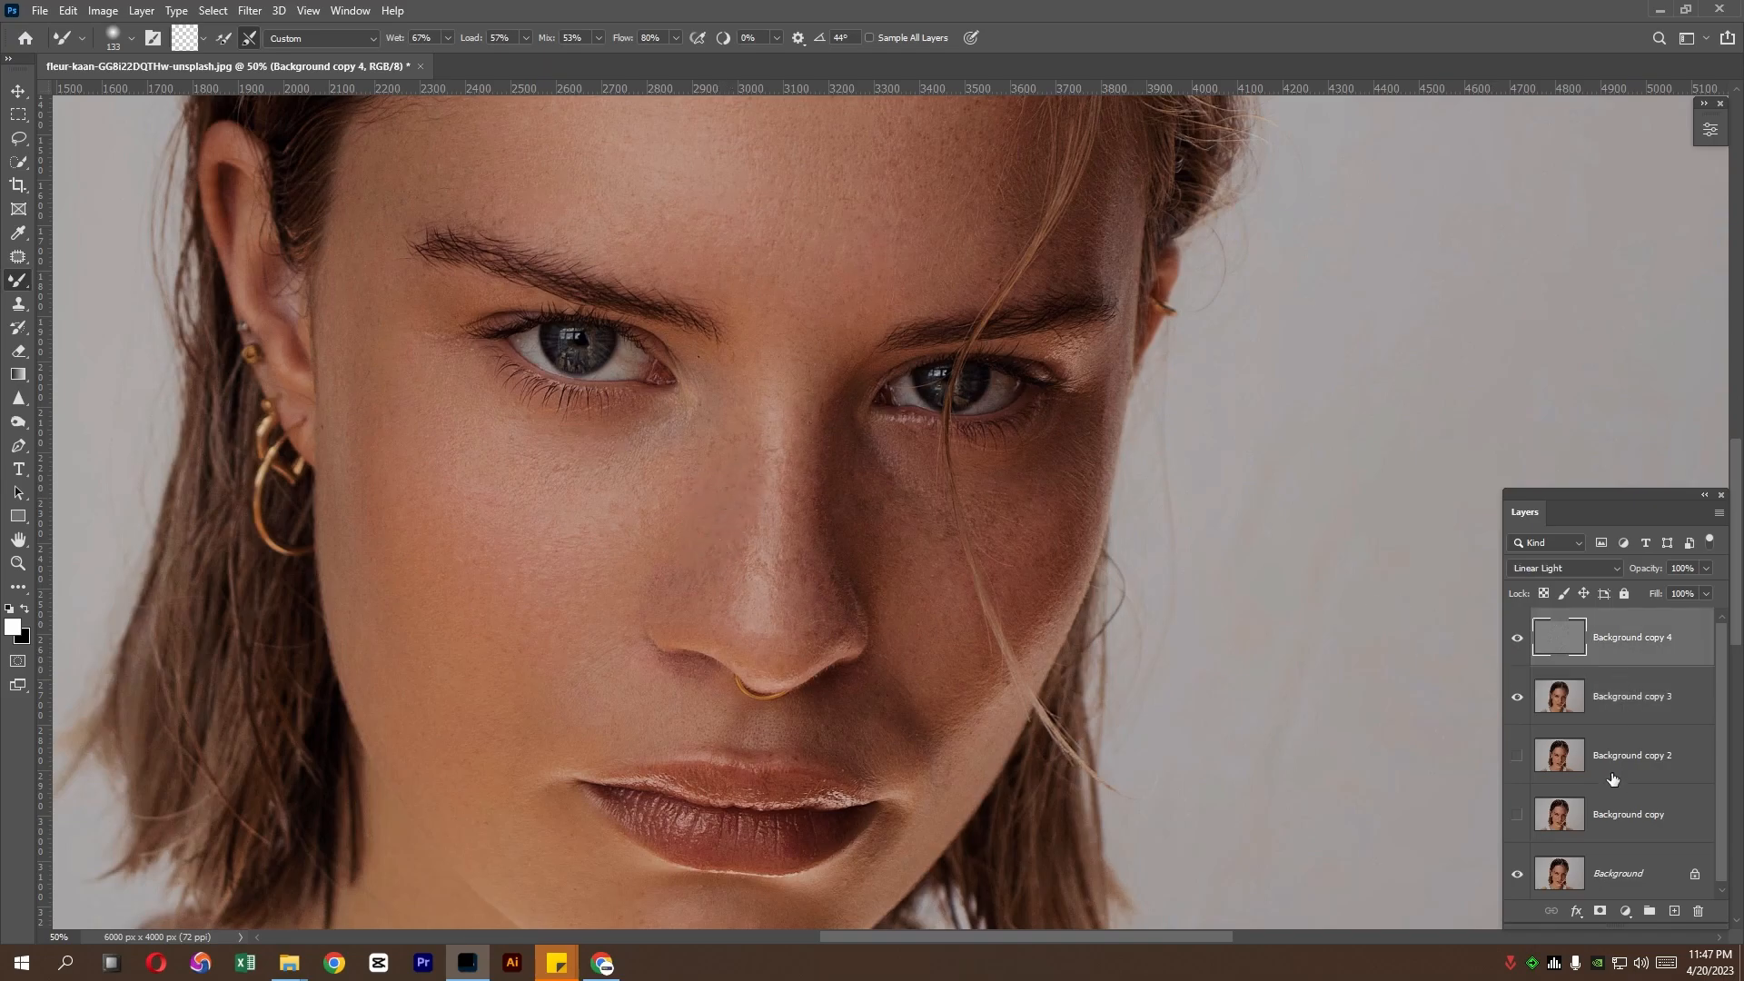
pyautogui.click(1600, 910)
pyautogui.rightClick(18, 279)
pyautogui.click(100, 277)
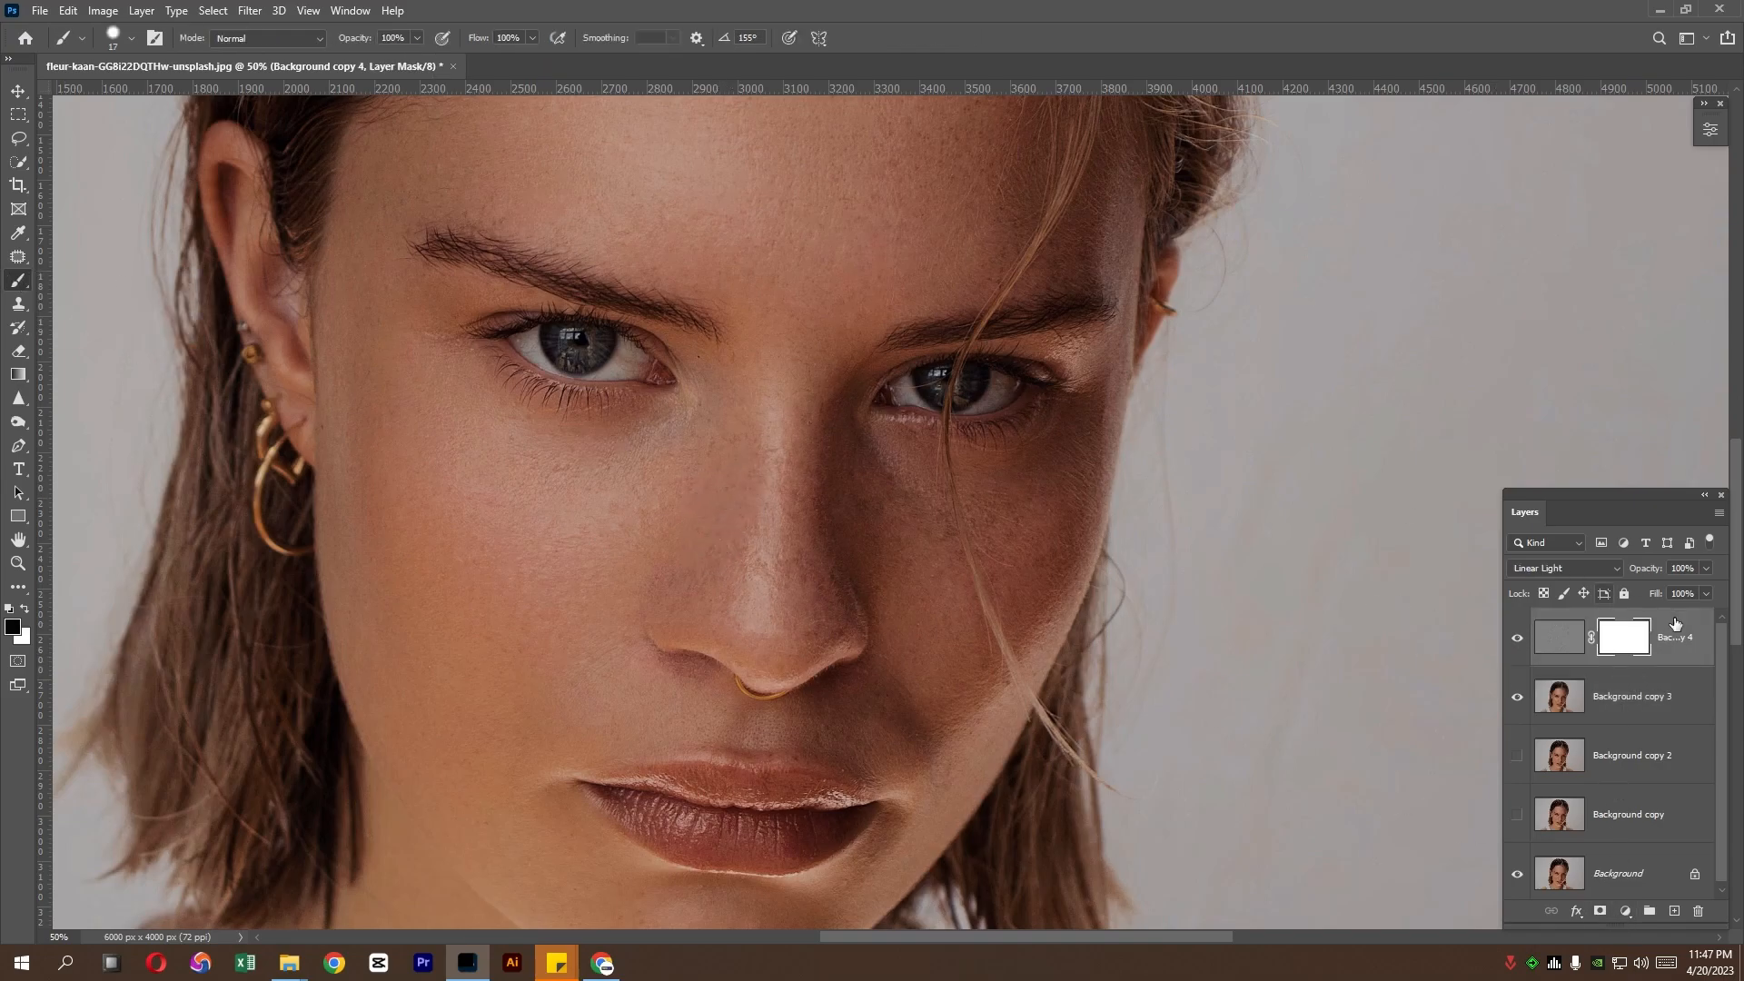
# Set up a soft brush of size 401 with 29% opacity and 50% flow
pyautogui.rightClick(867, 438)
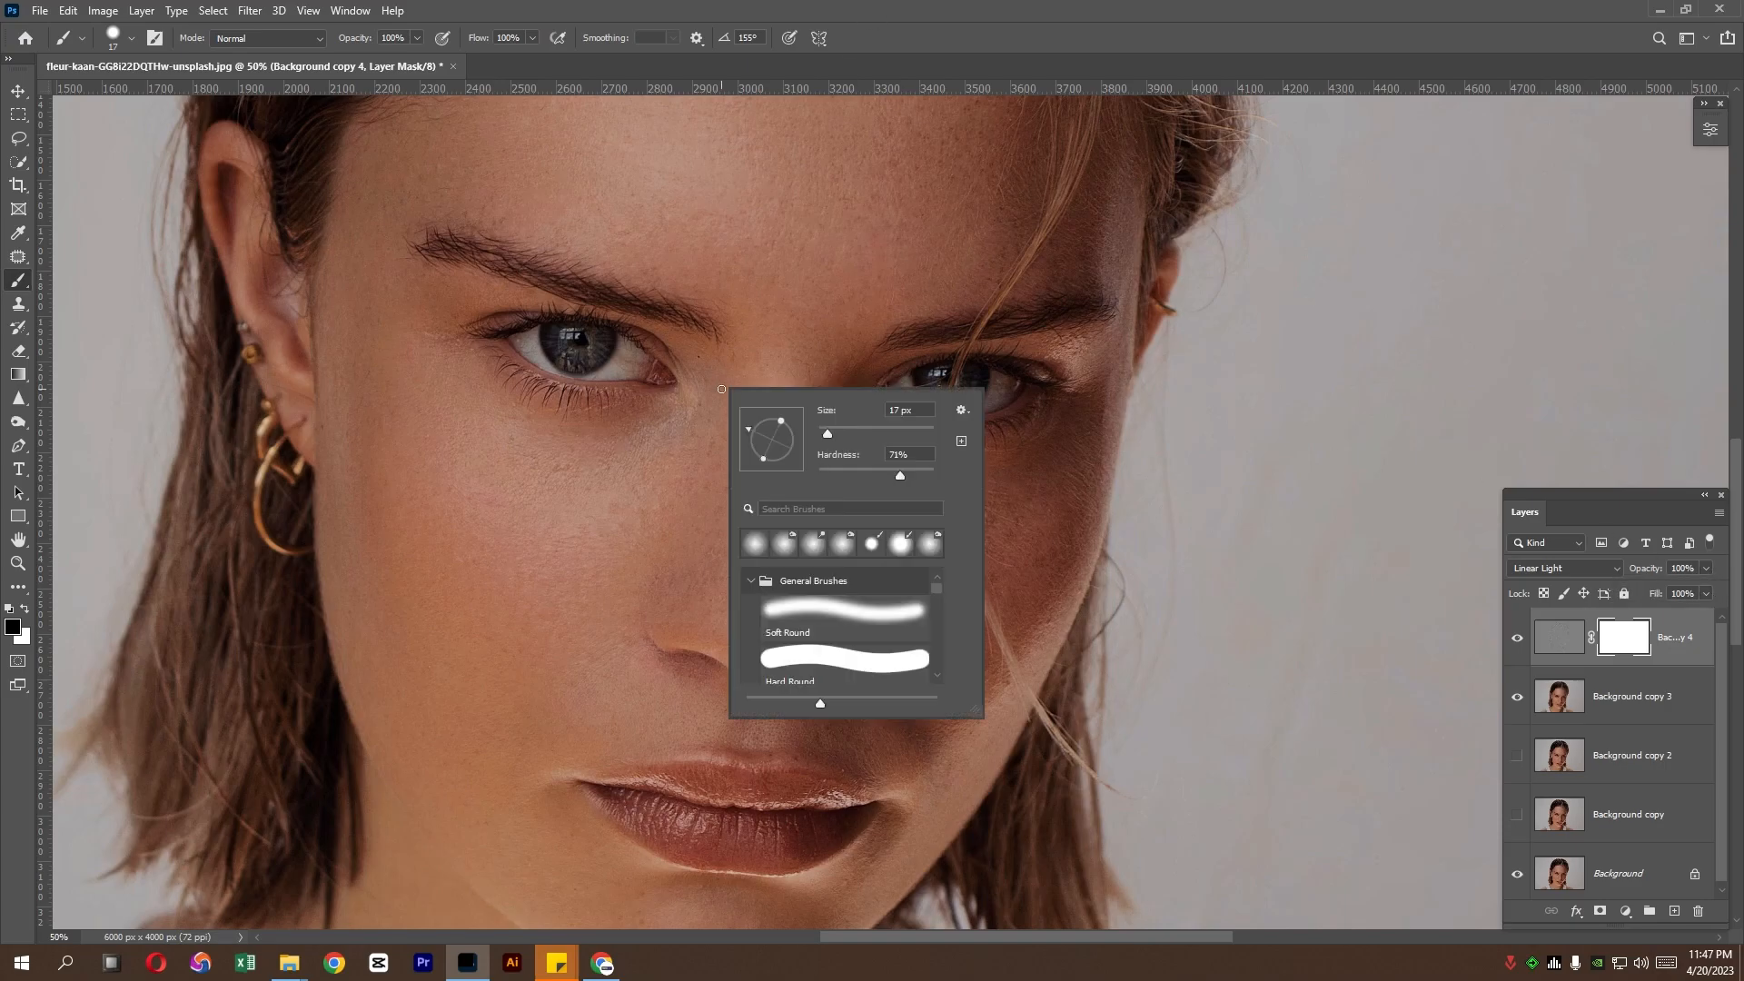
pyautogui.click(893, 430)
pyautogui.moveTo(890, 471); pyautogui.dragTo(772, 465)
pyautogui.click(883, 5)
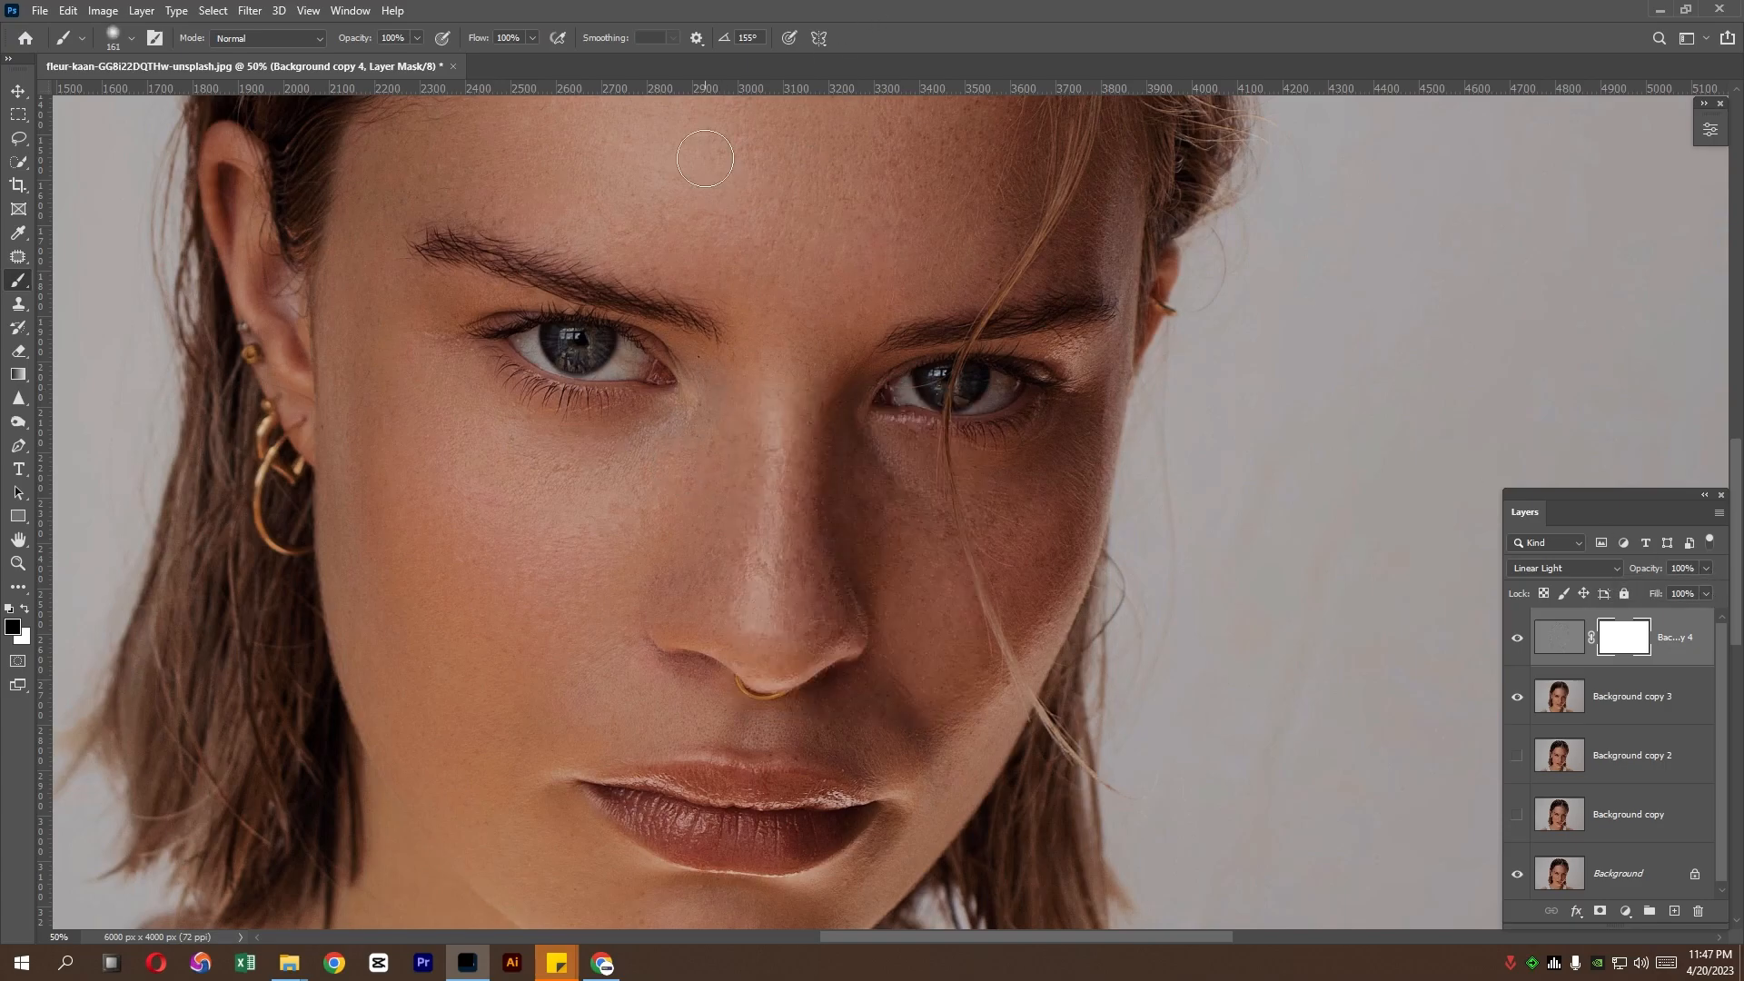
pyautogui.rightClick(630, 366)
pyautogui.click(826, 408)
pyautogui.click(932, 6)
pyautogui.moveTo(349, 43); pyautogui.dragTo(285, 45)
# Paint black on the Background copy 4 mask over the cheek and forehead to soften the skin texture
pyautogui.keyDown('ctrl'); pyautogui.click(499, 647); pyautogui.keyUp('ctrl')
pyautogui.moveTo(537, 489); pyautogui.dragTo(586, 599)
pyautogui.moveTo(350, 535); pyautogui.dragTo(342, 254)
pyautogui.moveTo(609, 331); pyautogui.dragTo(630, 544)
pyautogui.moveTo(699, 473); pyautogui.dragTo(743, 705)
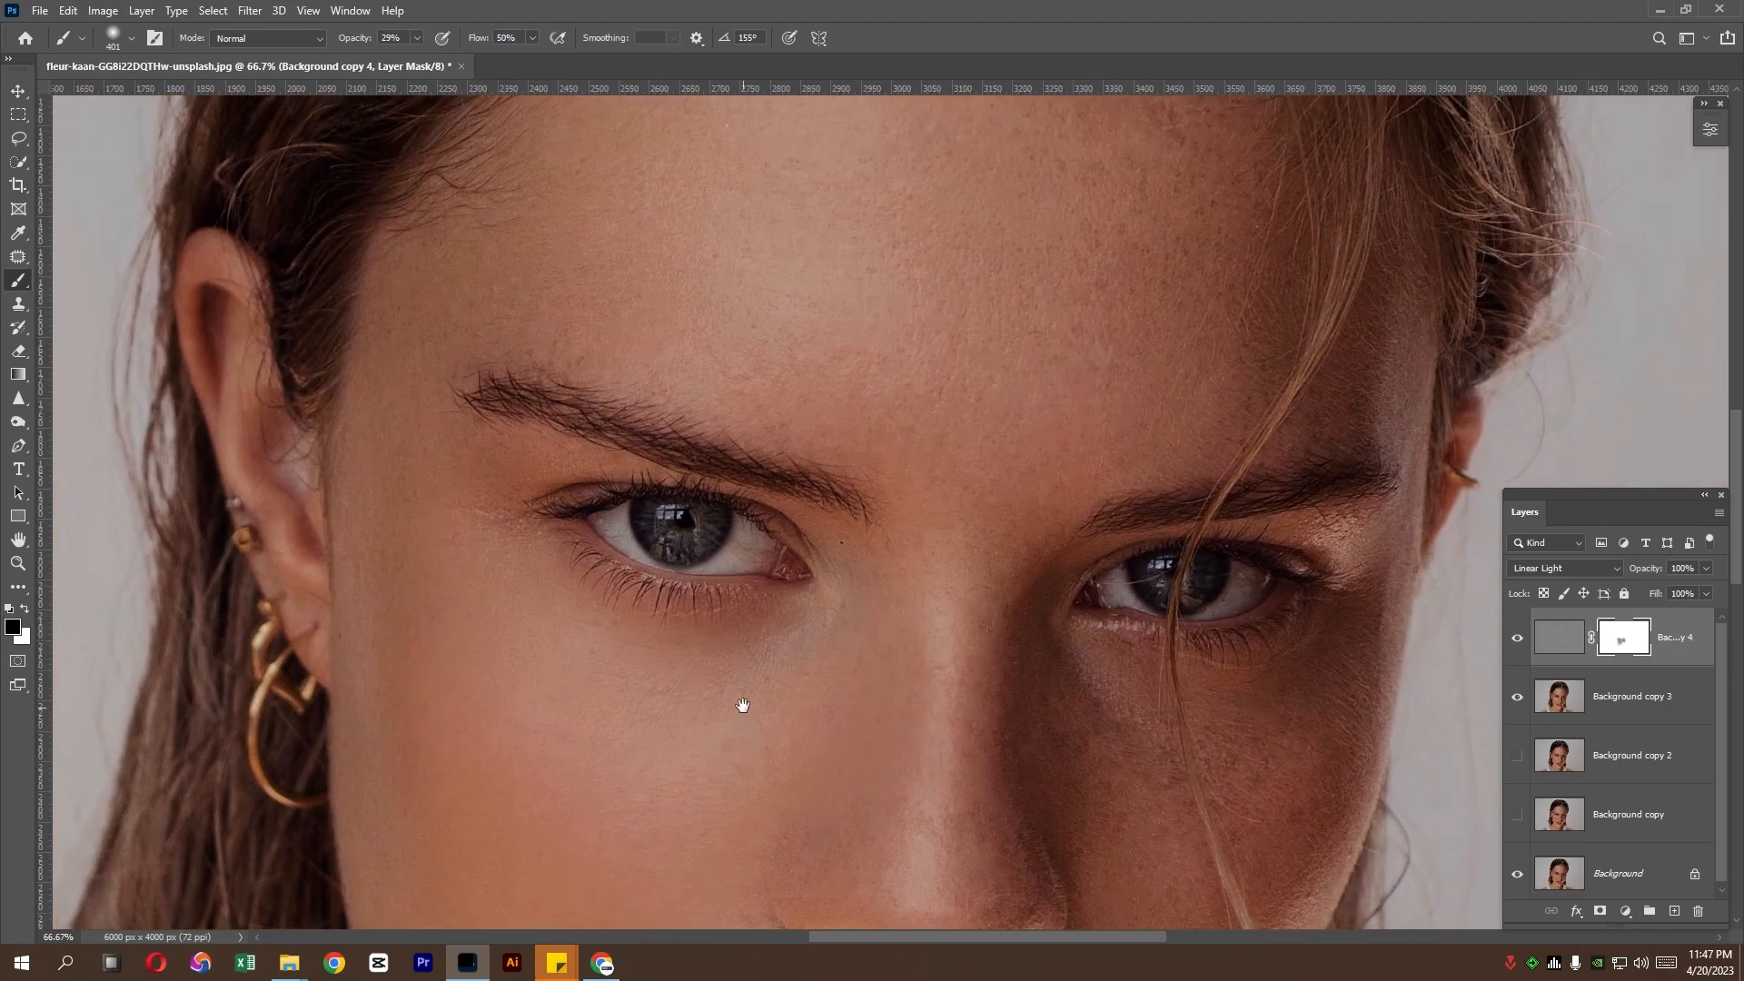
pyautogui.moveTo(785, 447); pyautogui.dragTo(748, 629)
pyautogui.moveTo(818, 379); pyautogui.dragTo(878, 407)
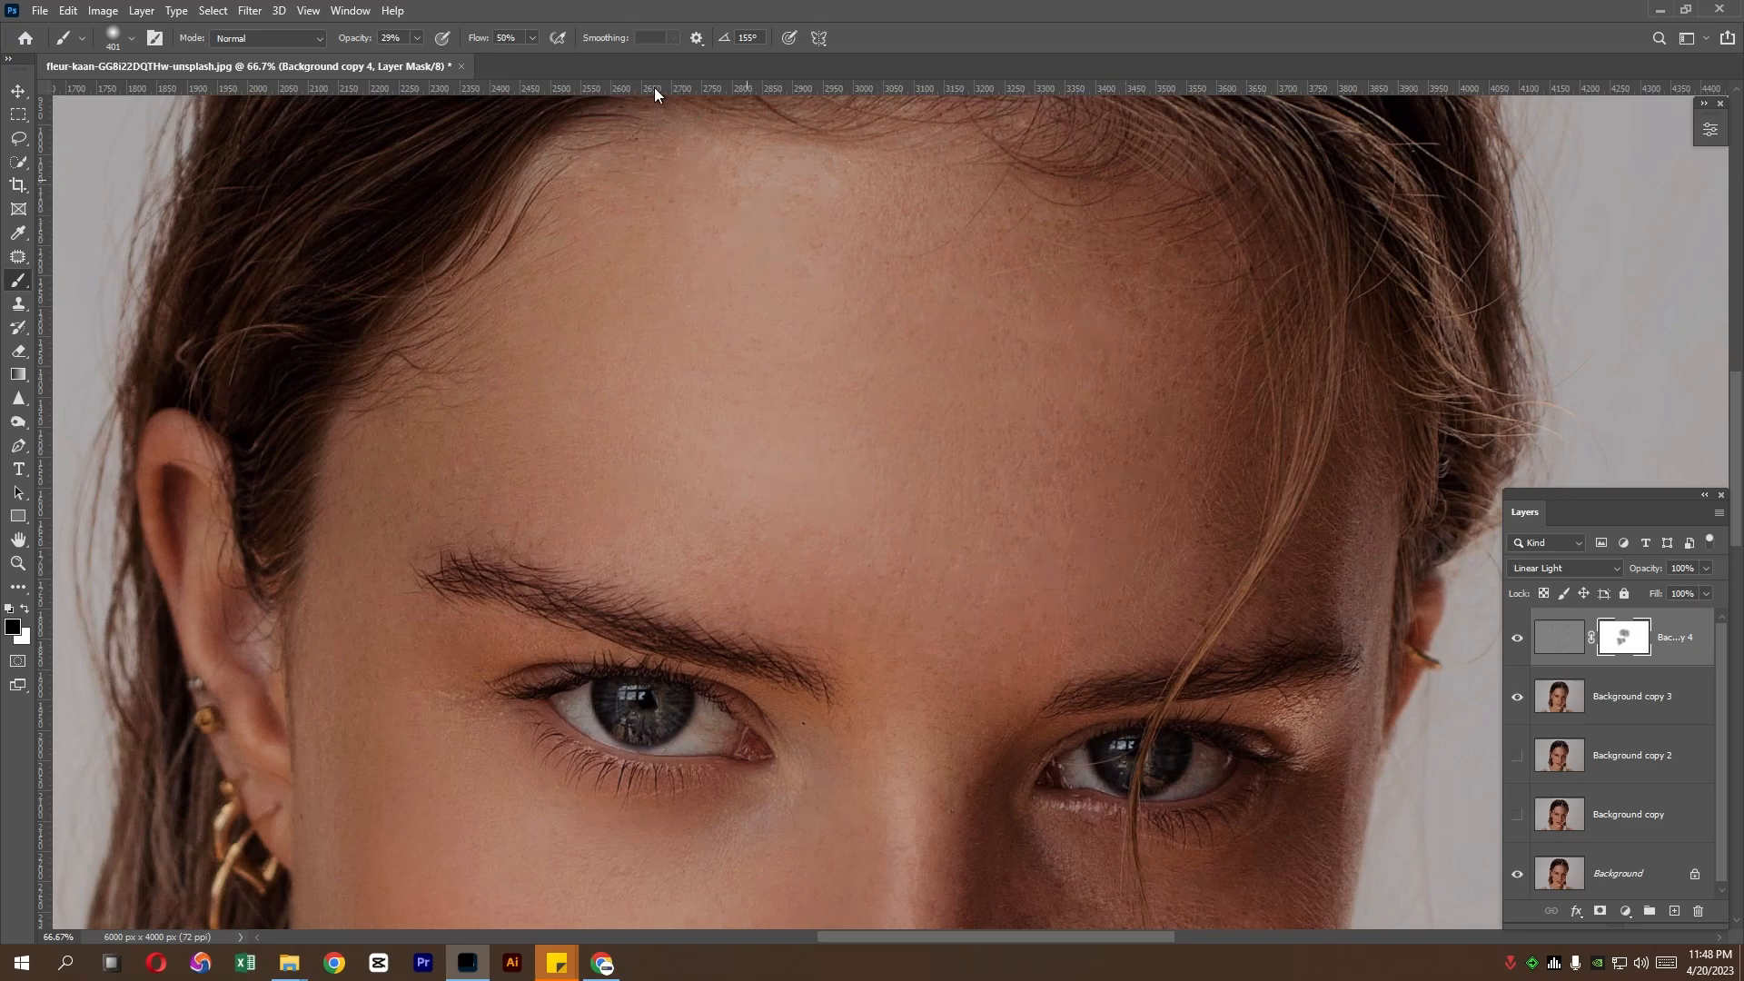
# Reduce the brush size to 199 and paint black on the Background copy 4 mask over the shaded cheek and around the mouth
pyautogui.moveTo(859, 730); pyautogui.dragTo(768, 253)
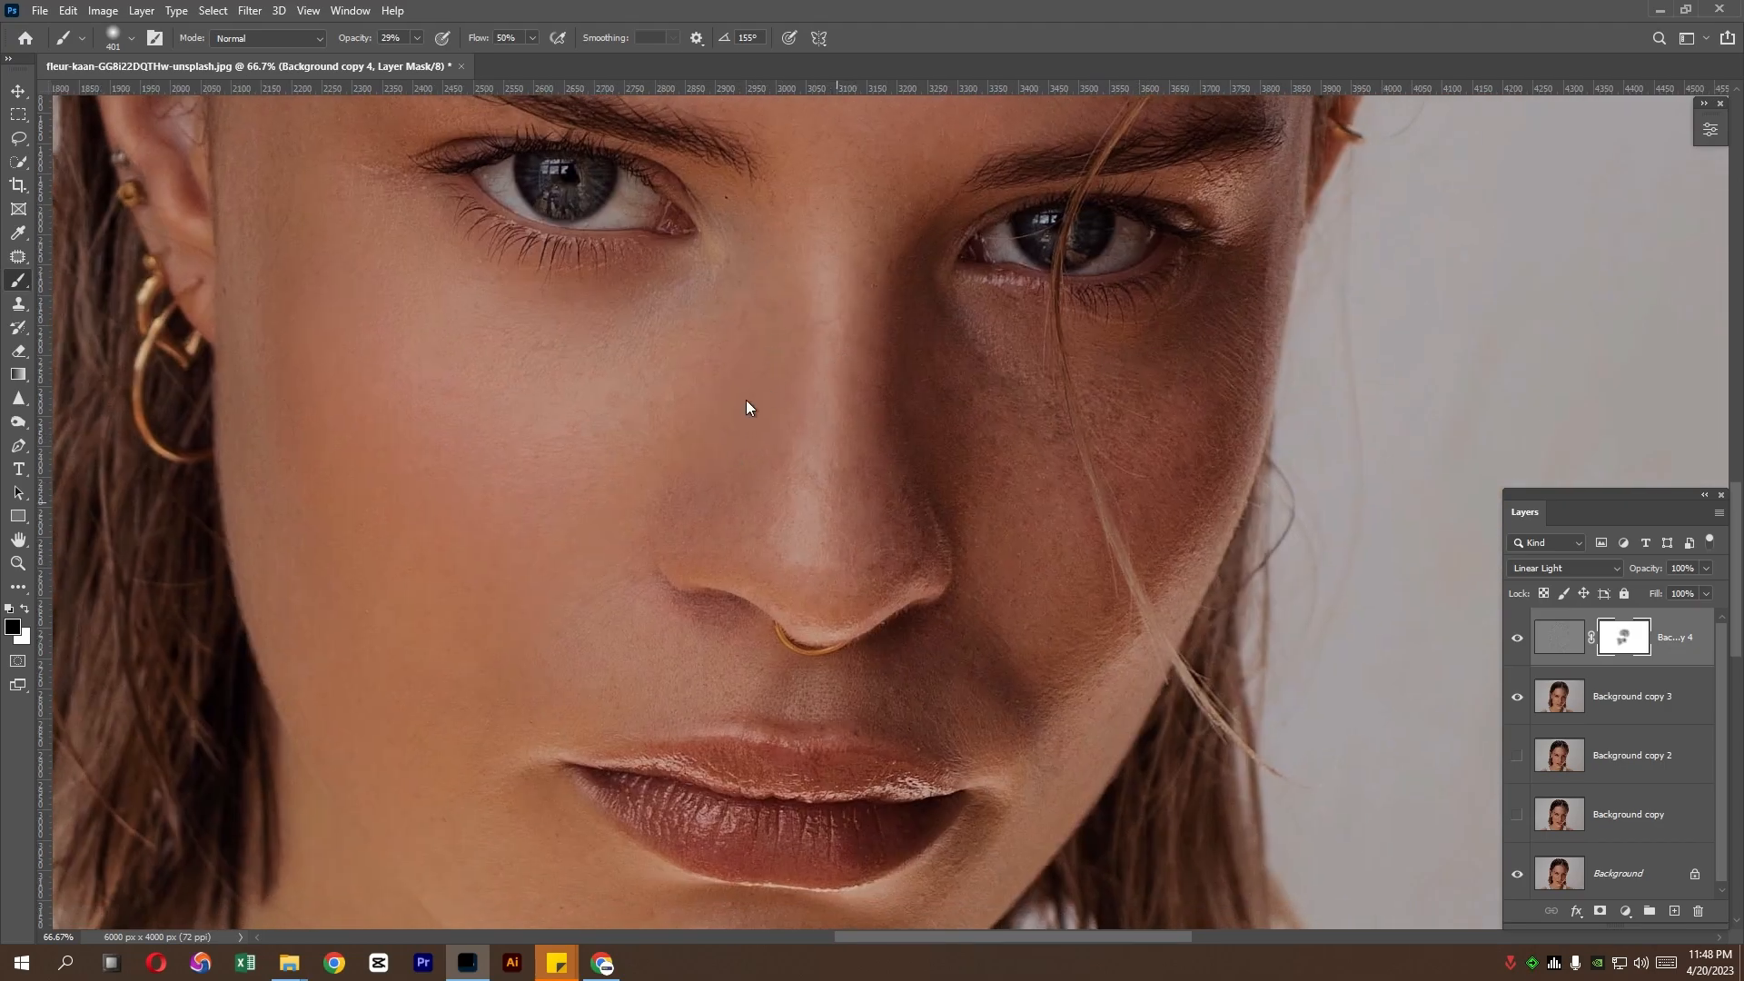
pyautogui.rightClick(1196, 378)
pyautogui.moveTo(1314, 418); pyautogui.dragTo(1294, 417)
pyautogui.moveTo(1167, 400)
pyautogui.mouseDown()
pyautogui.moveTo(1142, 406)
pyautogui.moveTo(1219, 405)
pyautogui.moveTo(1264, 226)
pyautogui.moveTo(1011, 463)
pyautogui.moveTo(1079, 665)
pyautogui.moveTo(1067, 566)
pyautogui.moveTo(1008, 449)
pyautogui.mouseUp()
pyautogui.keyDown('alt'); pyautogui.click(1110, 513); pyautogui.keyUp('alt')
pyautogui.keyDown('alt'); pyautogui.click(1110, 513); pyautogui.keyUp('alt')
pyautogui.scroll(4, 1110, 513)
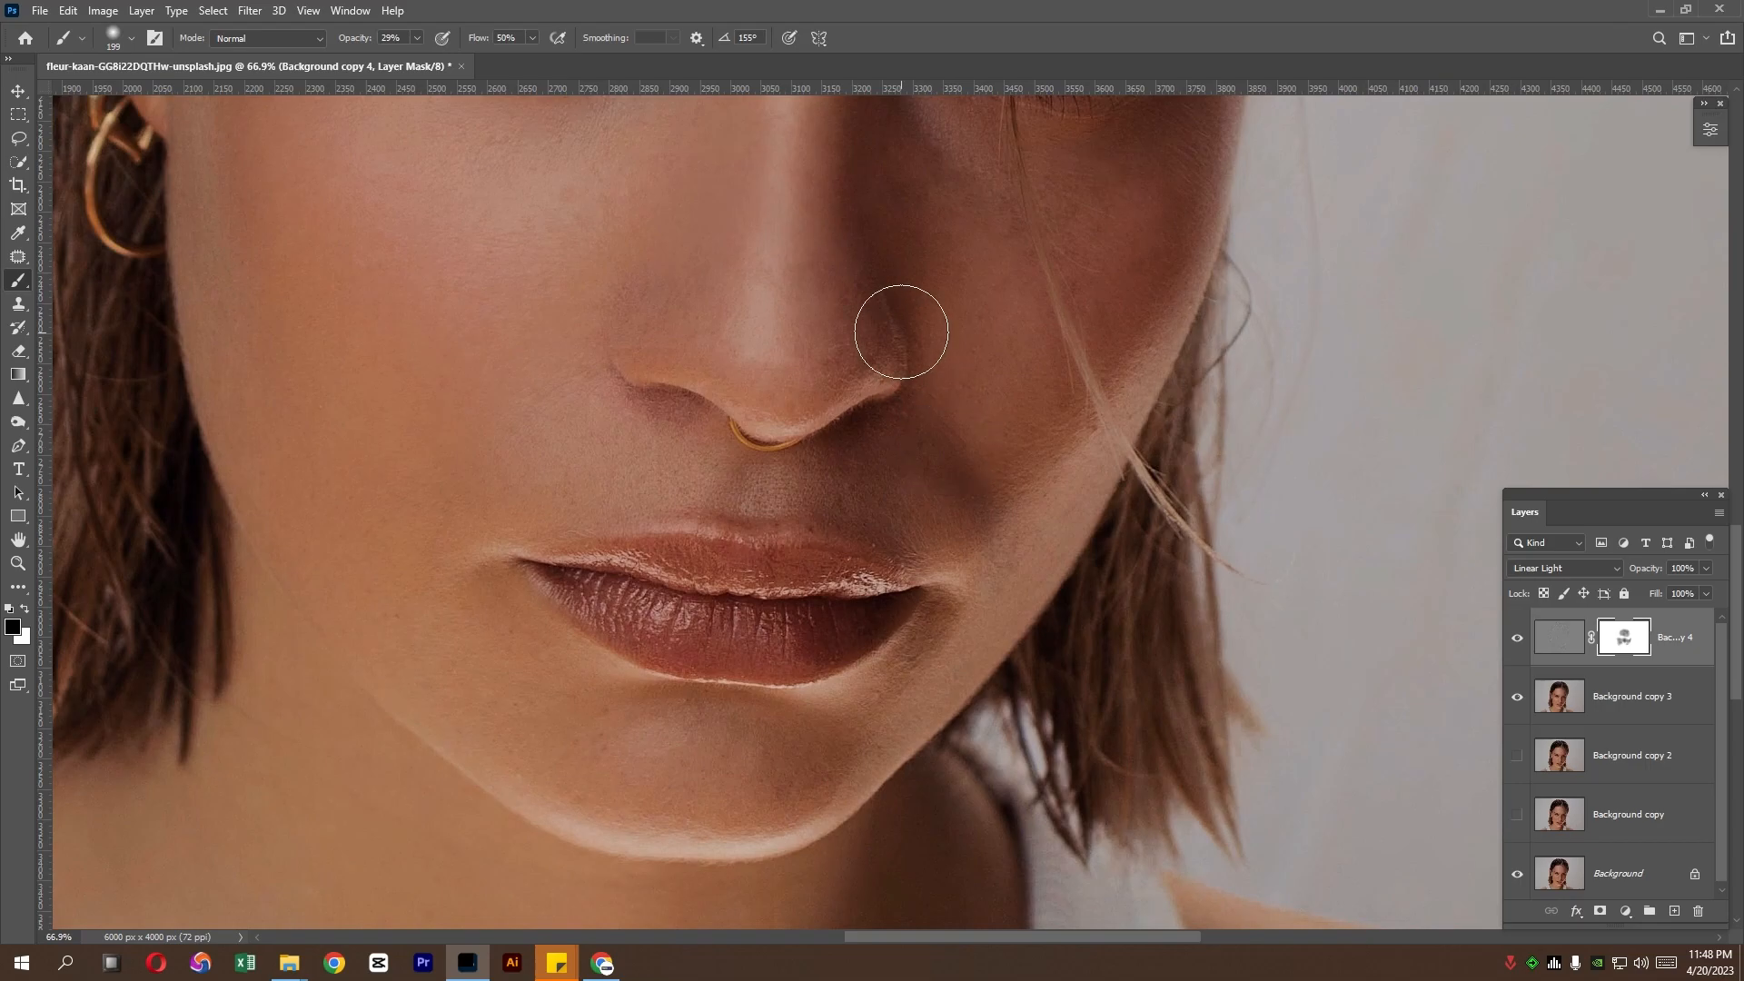
pyautogui.moveTo(568, 660)
pyautogui.mouseDown()
pyautogui.moveTo(489, 705)
pyautogui.moveTo(488, 602)
pyautogui.moveTo(575, 497)
pyautogui.mouseUp()
pyautogui.moveTo(948, 550); pyautogui.dragTo(972, 639)
# Compare the face with Background copy 4 hidden and shown, and lower that layer's opacity to 92%
pyautogui.scroll(-4, 1063, 405)
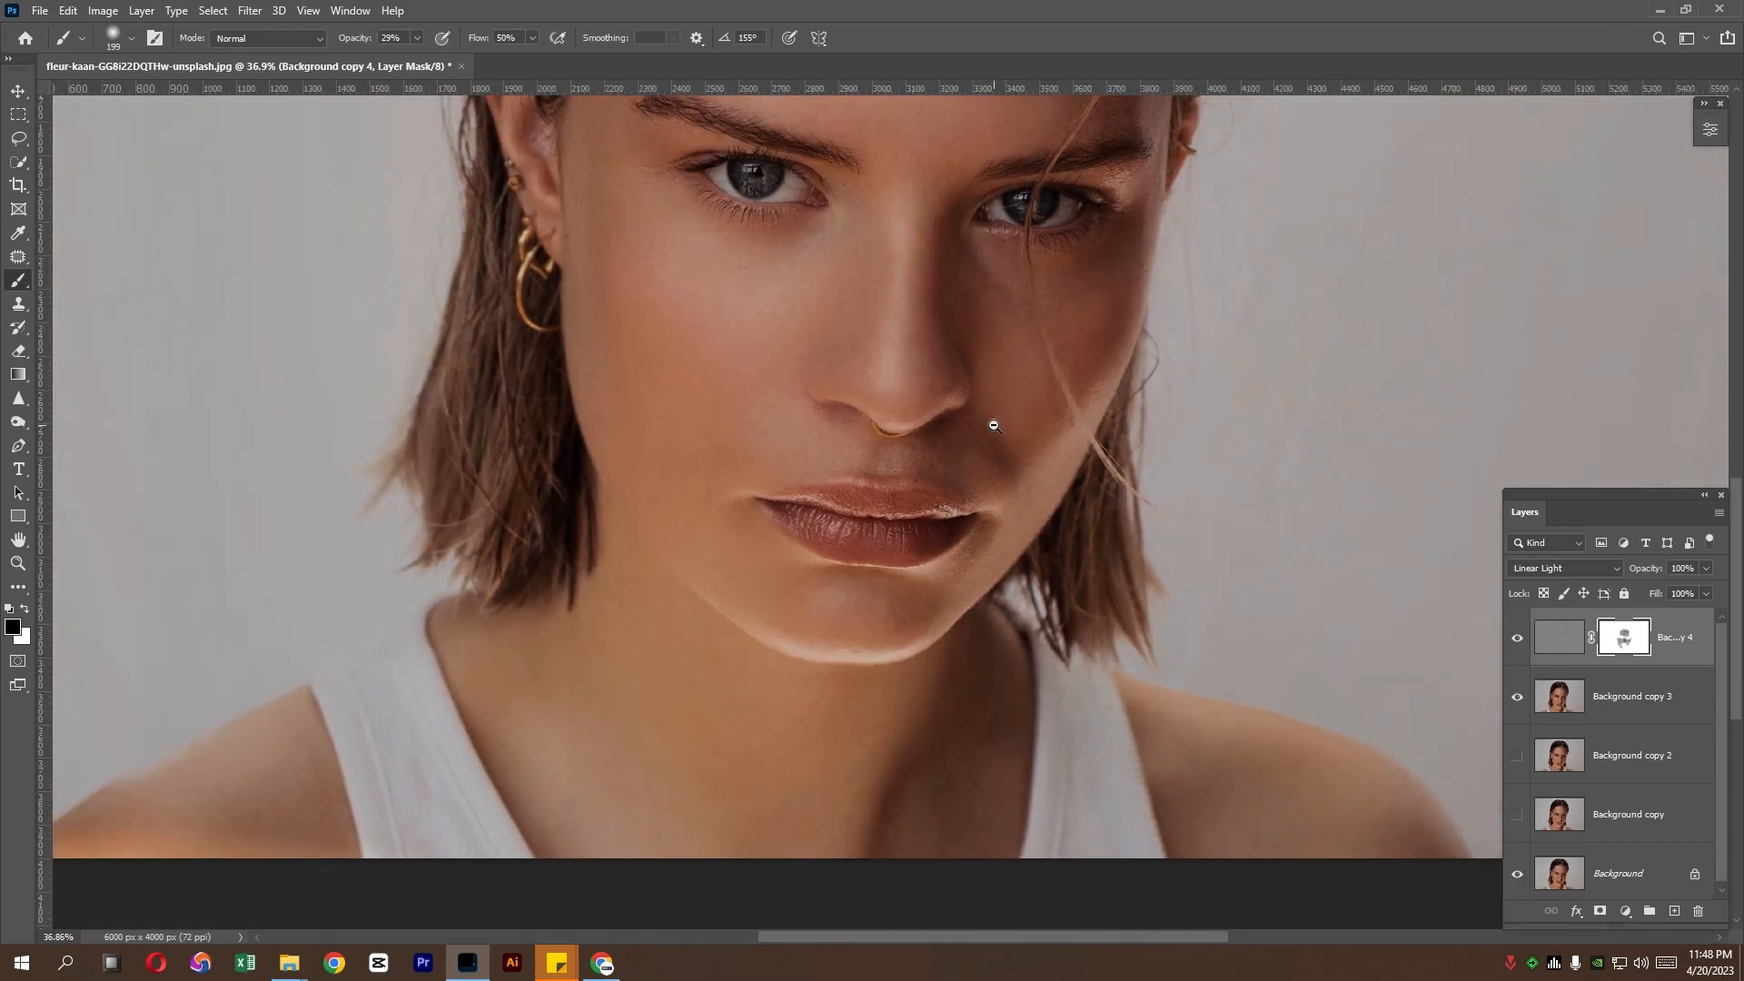
pyautogui.moveTo(1000, 439); pyautogui.dragTo(938, 670)
pyautogui.click(1524, 644)
pyautogui.click(1523, 645)
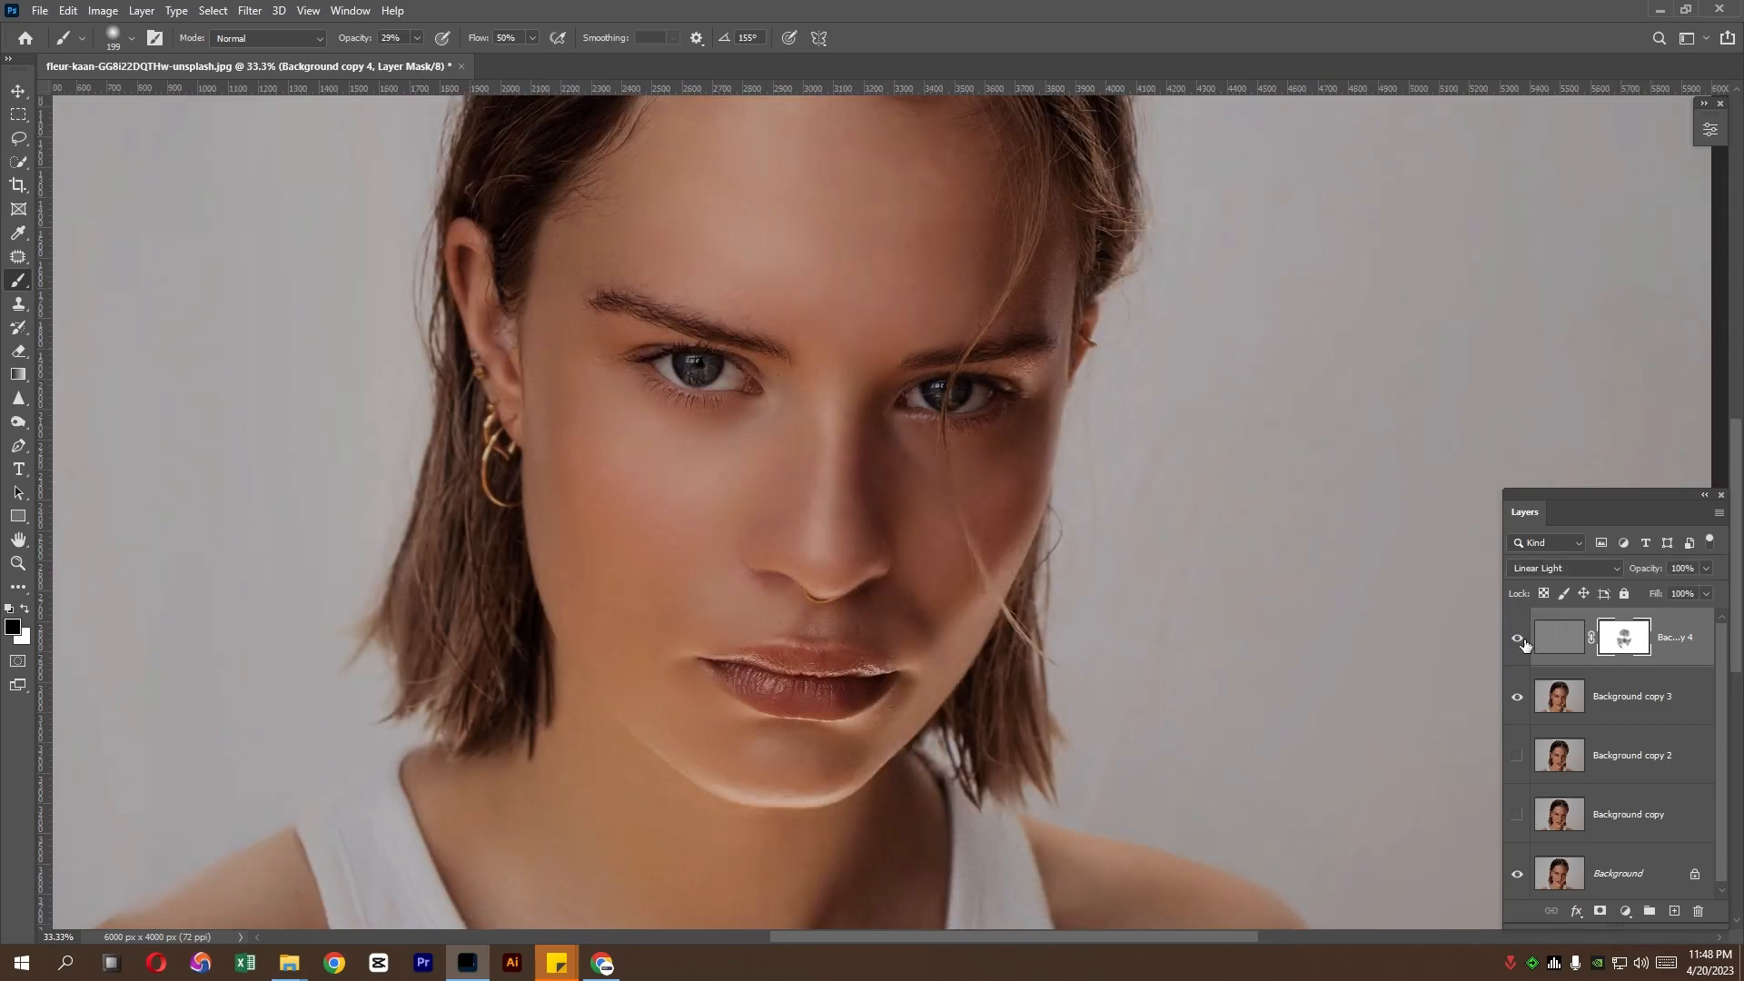
pyautogui.click(1707, 570)
pyautogui.moveTo(1696, 588)
pyautogui.mouseDown()
pyautogui.moveTo(1673, 588)
pyautogui.moveTo(1721, 590)
pyautogui.moveTo(1702, 594)
pyautogui.mouseUp()
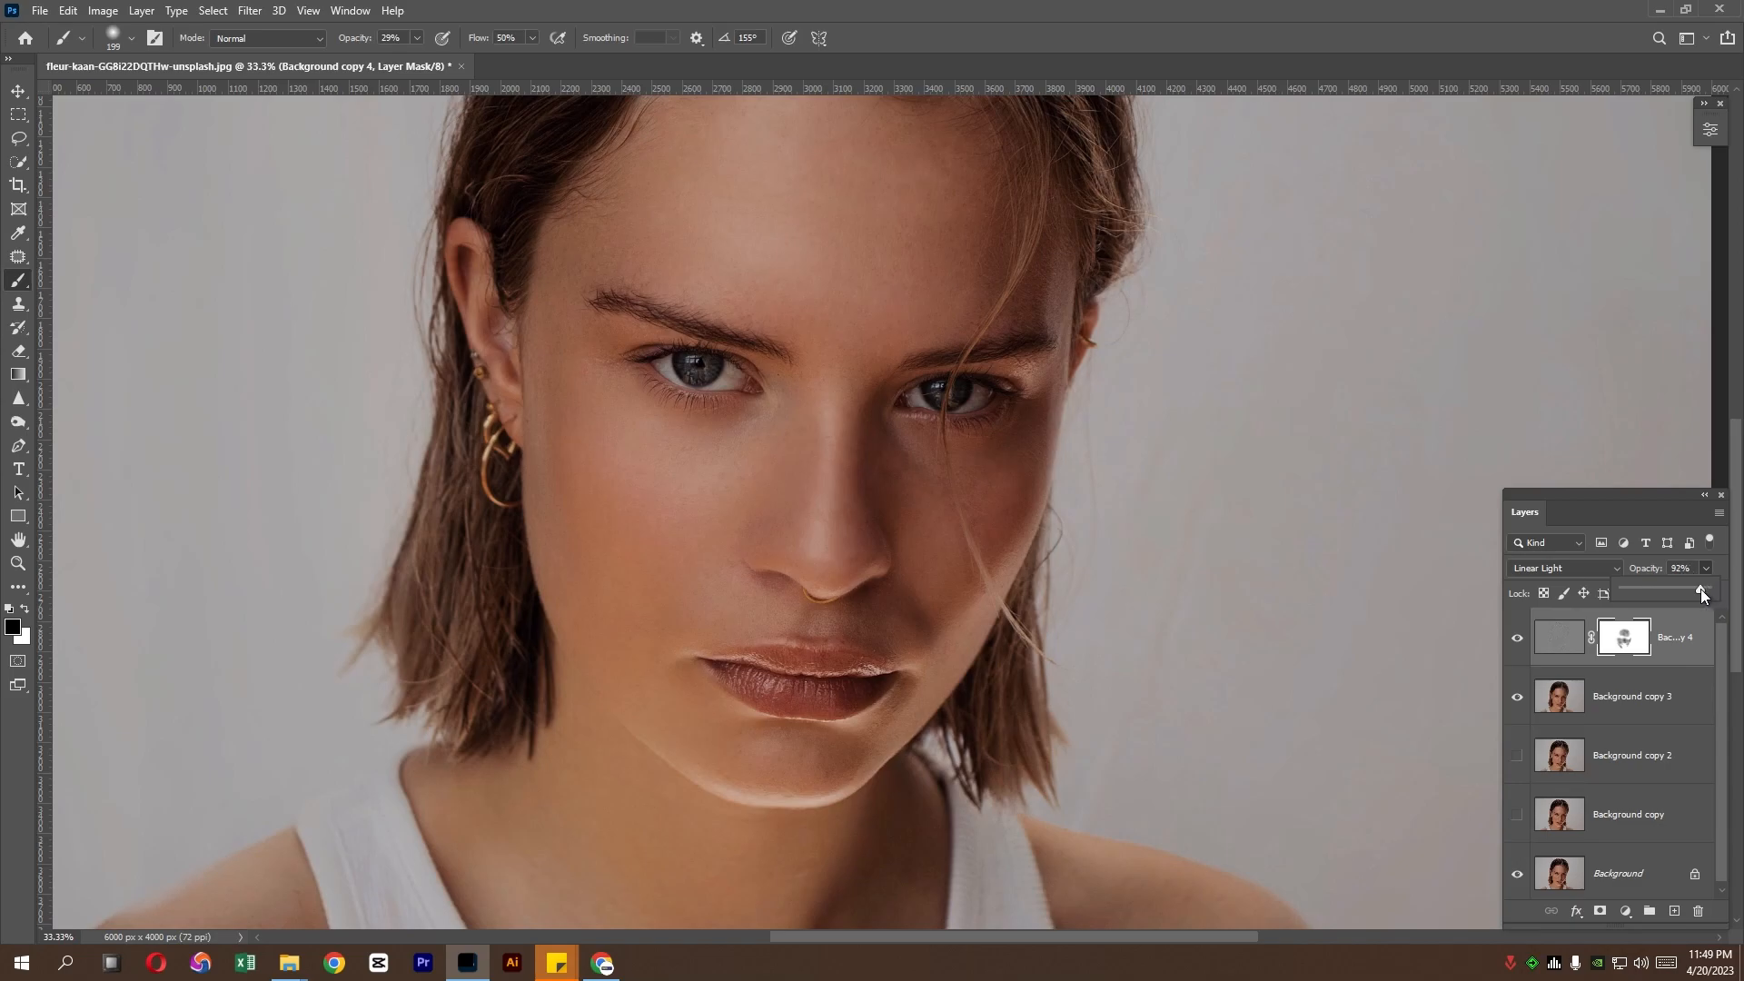
# Compare the portrait with the Background copy 3 layer hidden and shown
pyautogui.click(1516, 696)
pyautogui.click(1518, 694)
pyautogui.click(1517, 696)
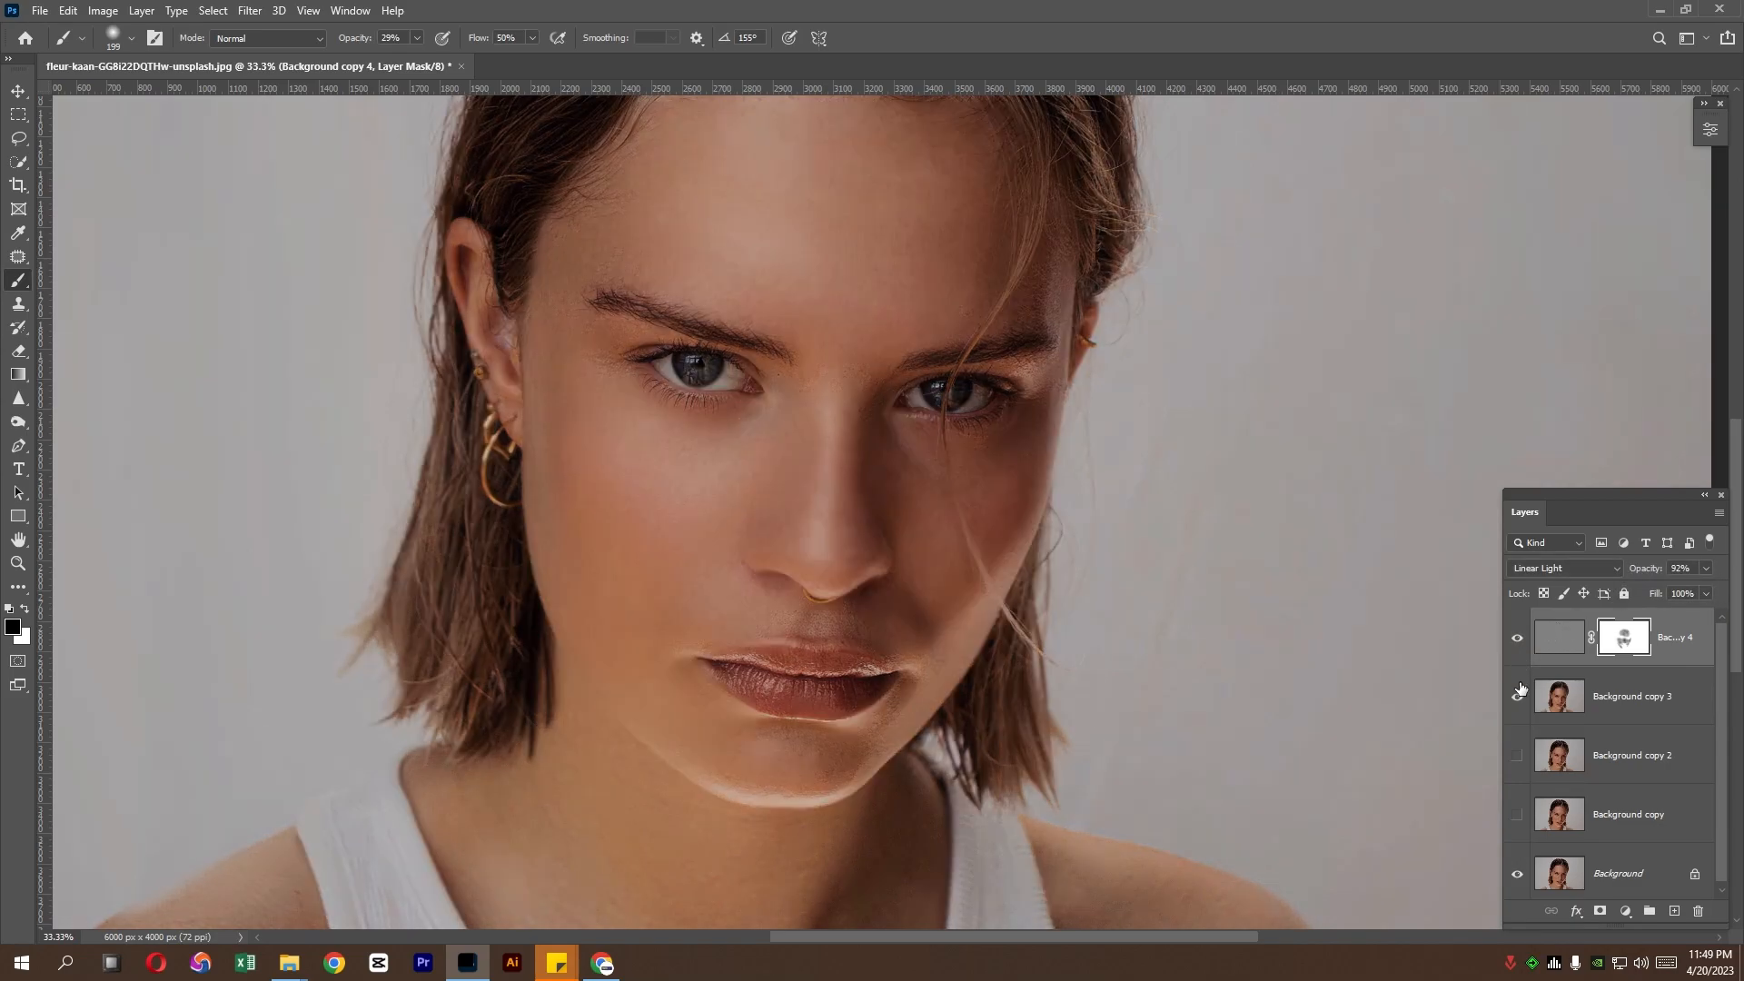
pyautogui.click(1517, 695)
pyautogui.click(1517, 695)
pyautogui.click(1558, 695)
pyautogui.keyDown('alt'); pyautogui.click(991, 571); pyautogui.keyUp('alt')
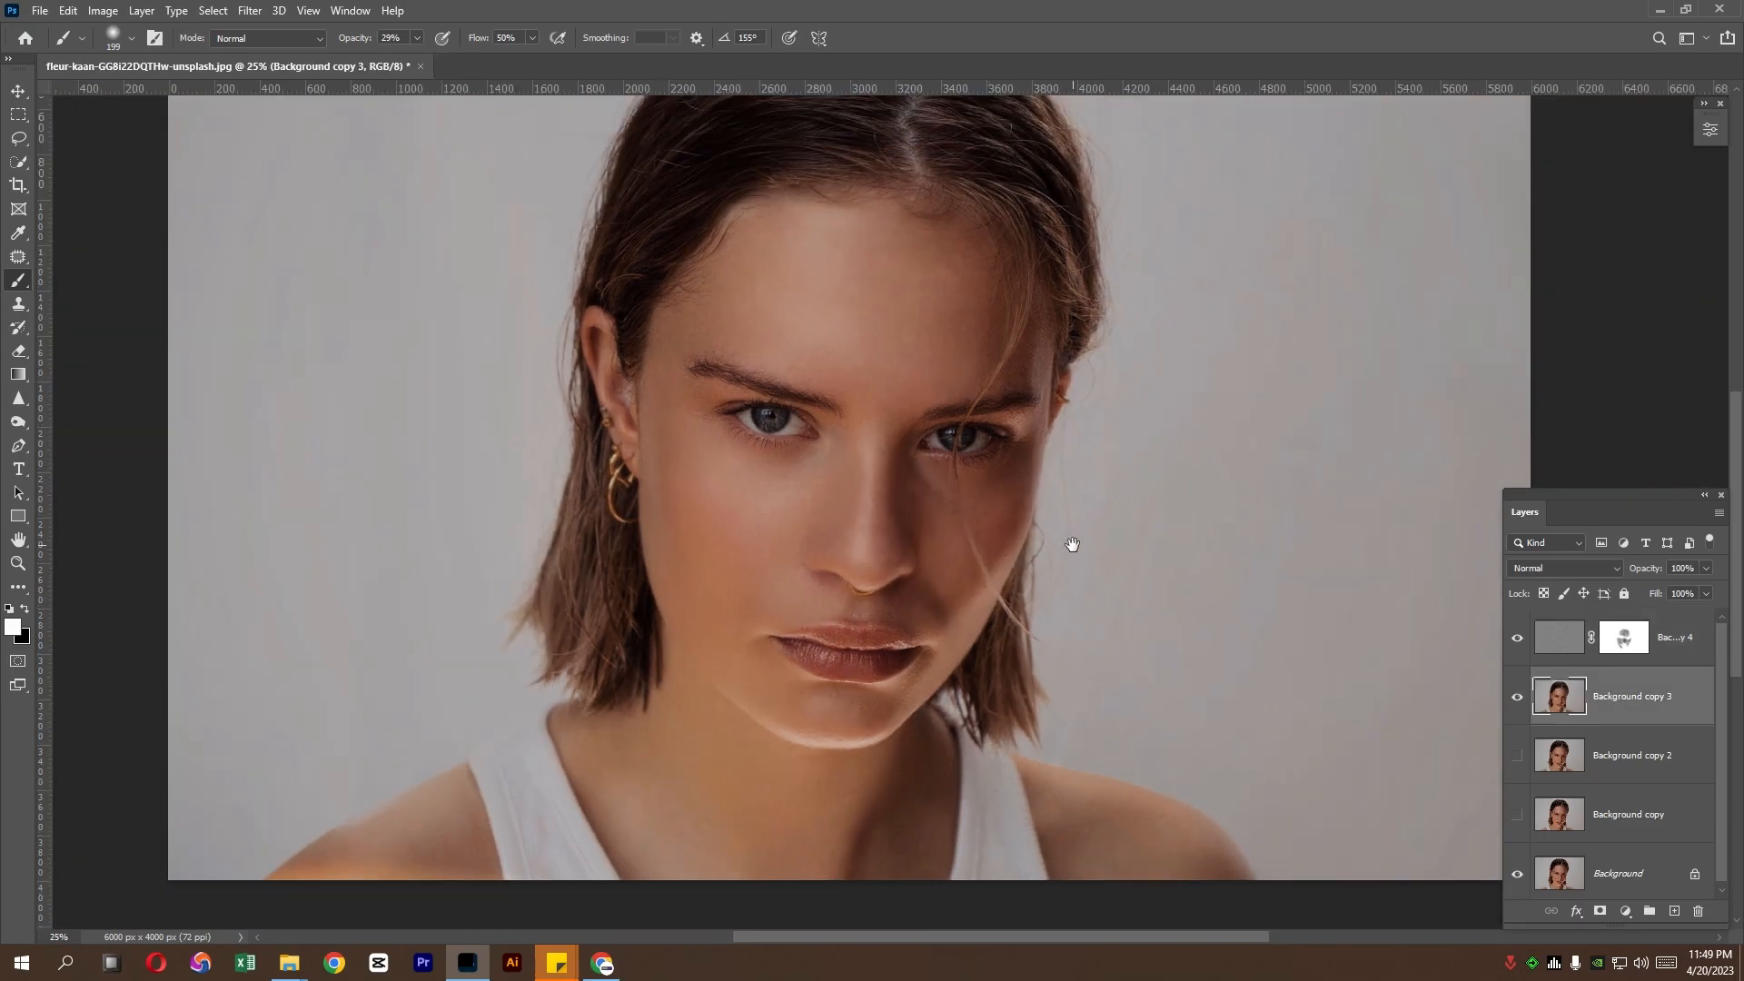
# Create a new layer above Background copy 4, stamp all visible layers into it and convert it to a smart object
pyautogui.click(1648, 633)
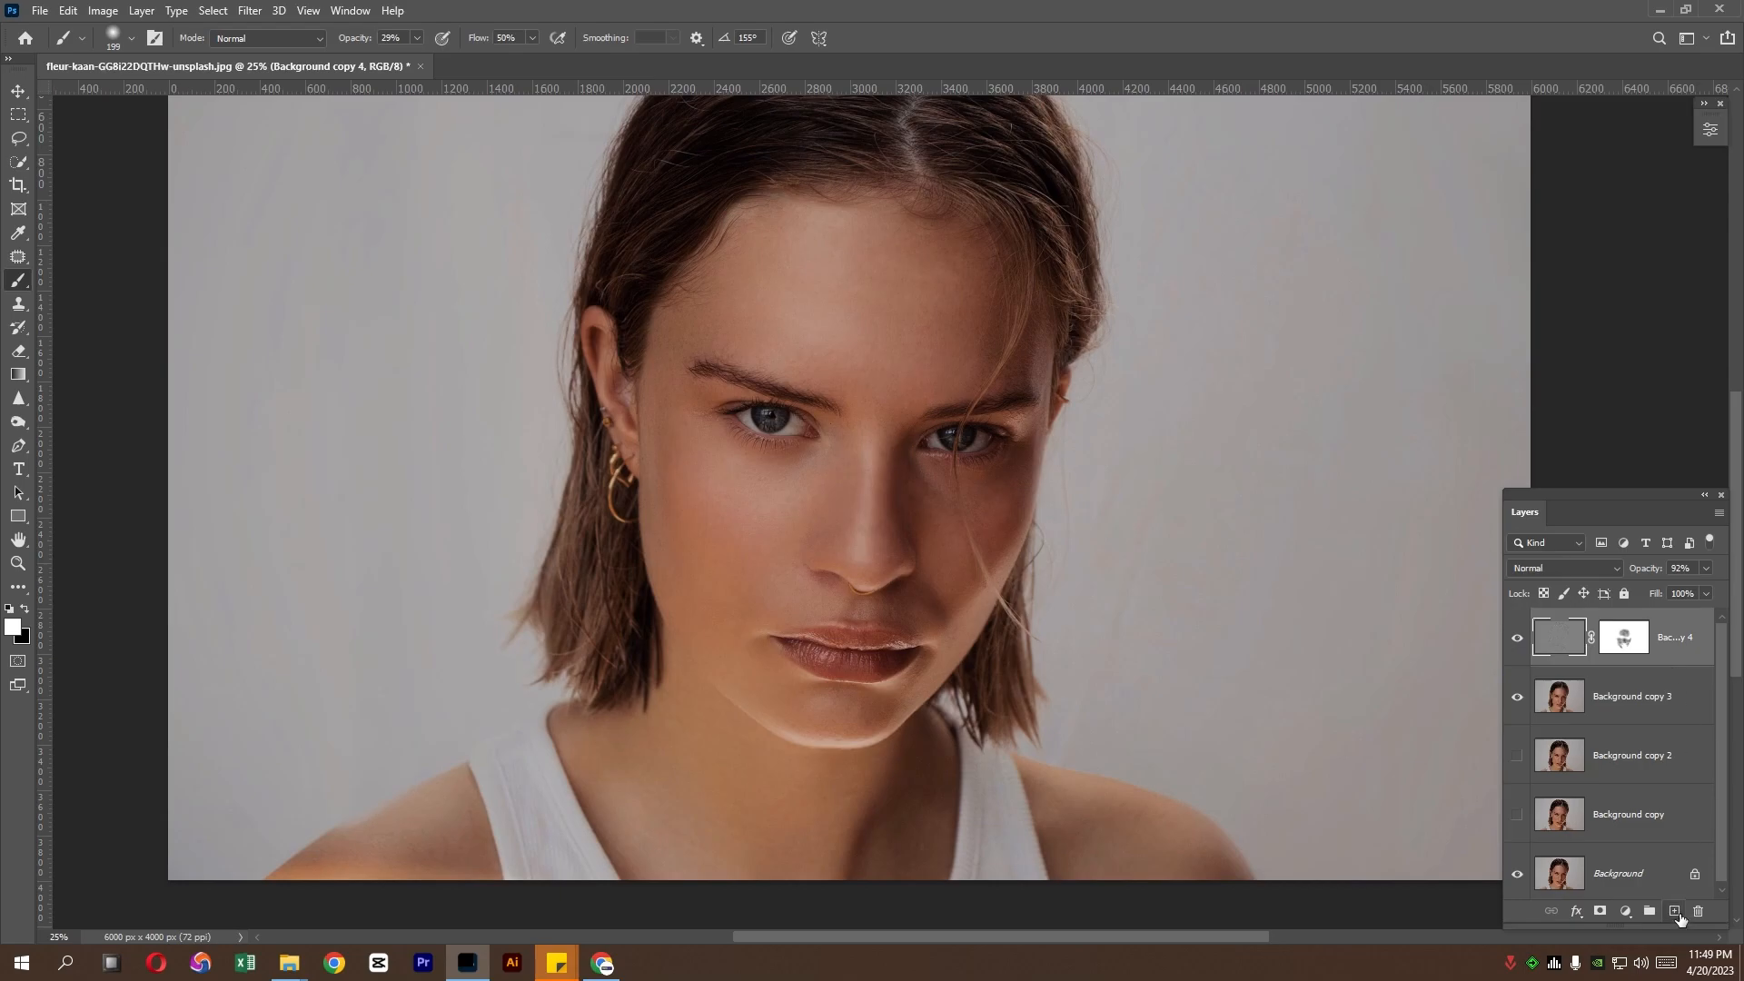
pyautogui.click(1673, 911)
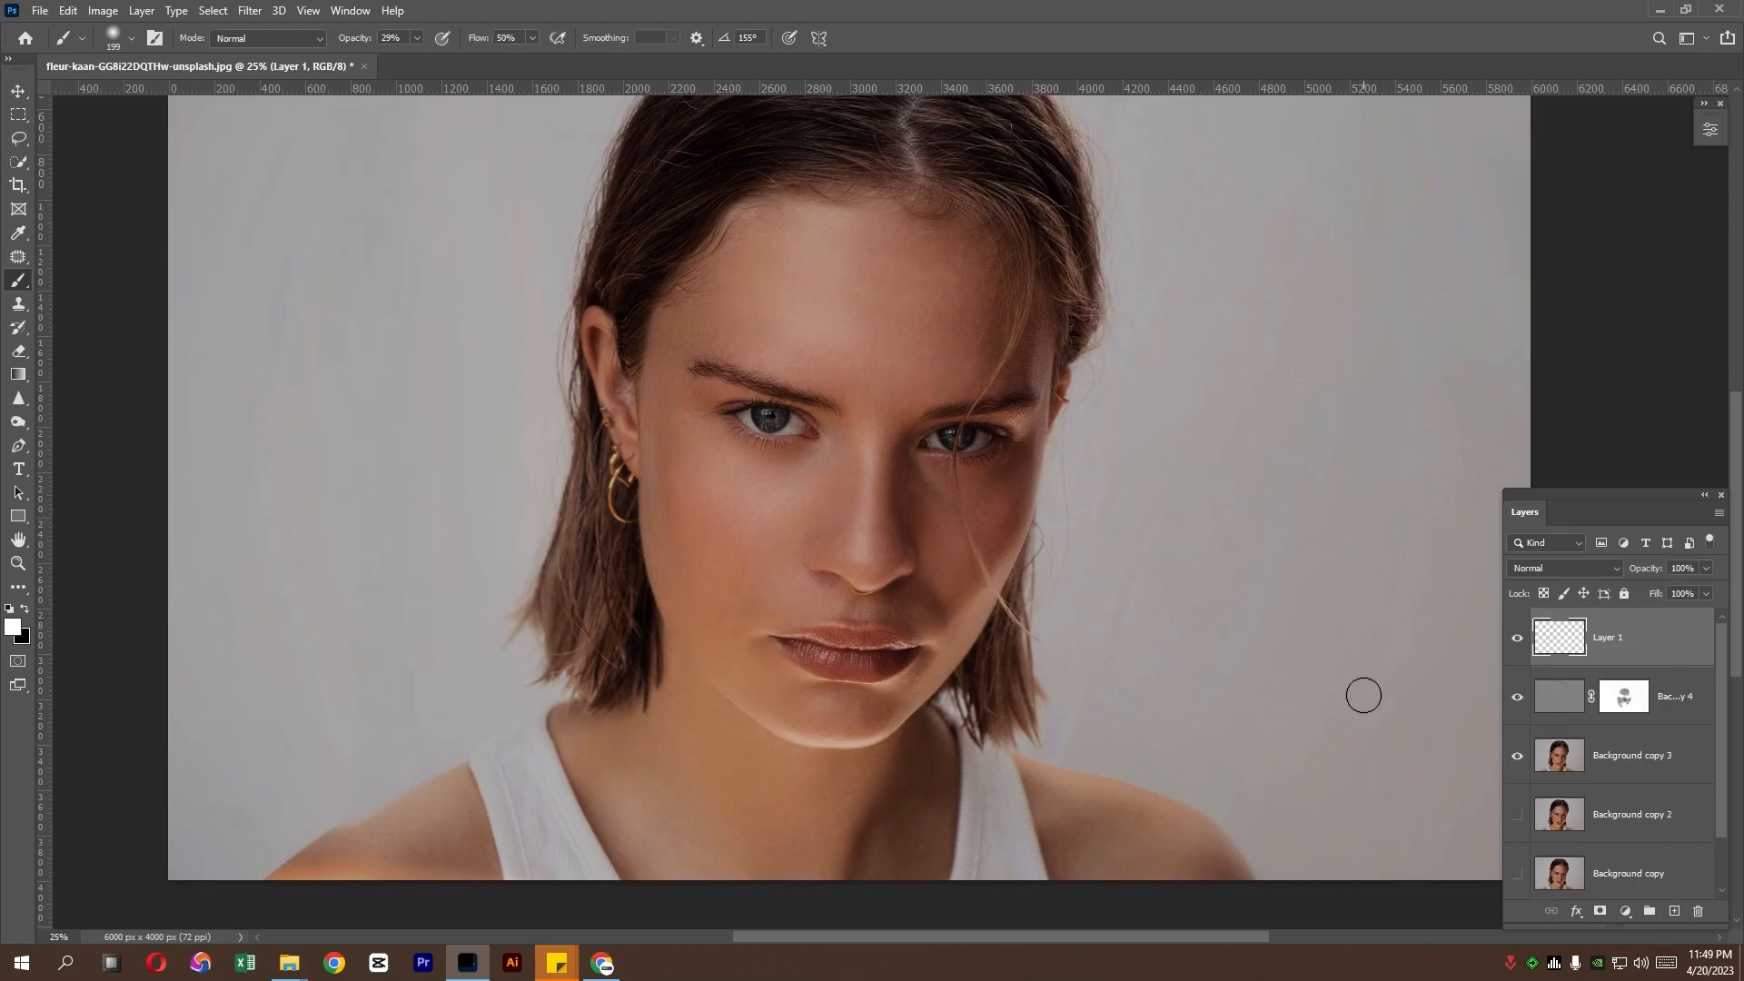
pyautogui.hotkey('ctrl', 'shift', 'alt', 'e')
pyautogui.rightClick(1611, 641)
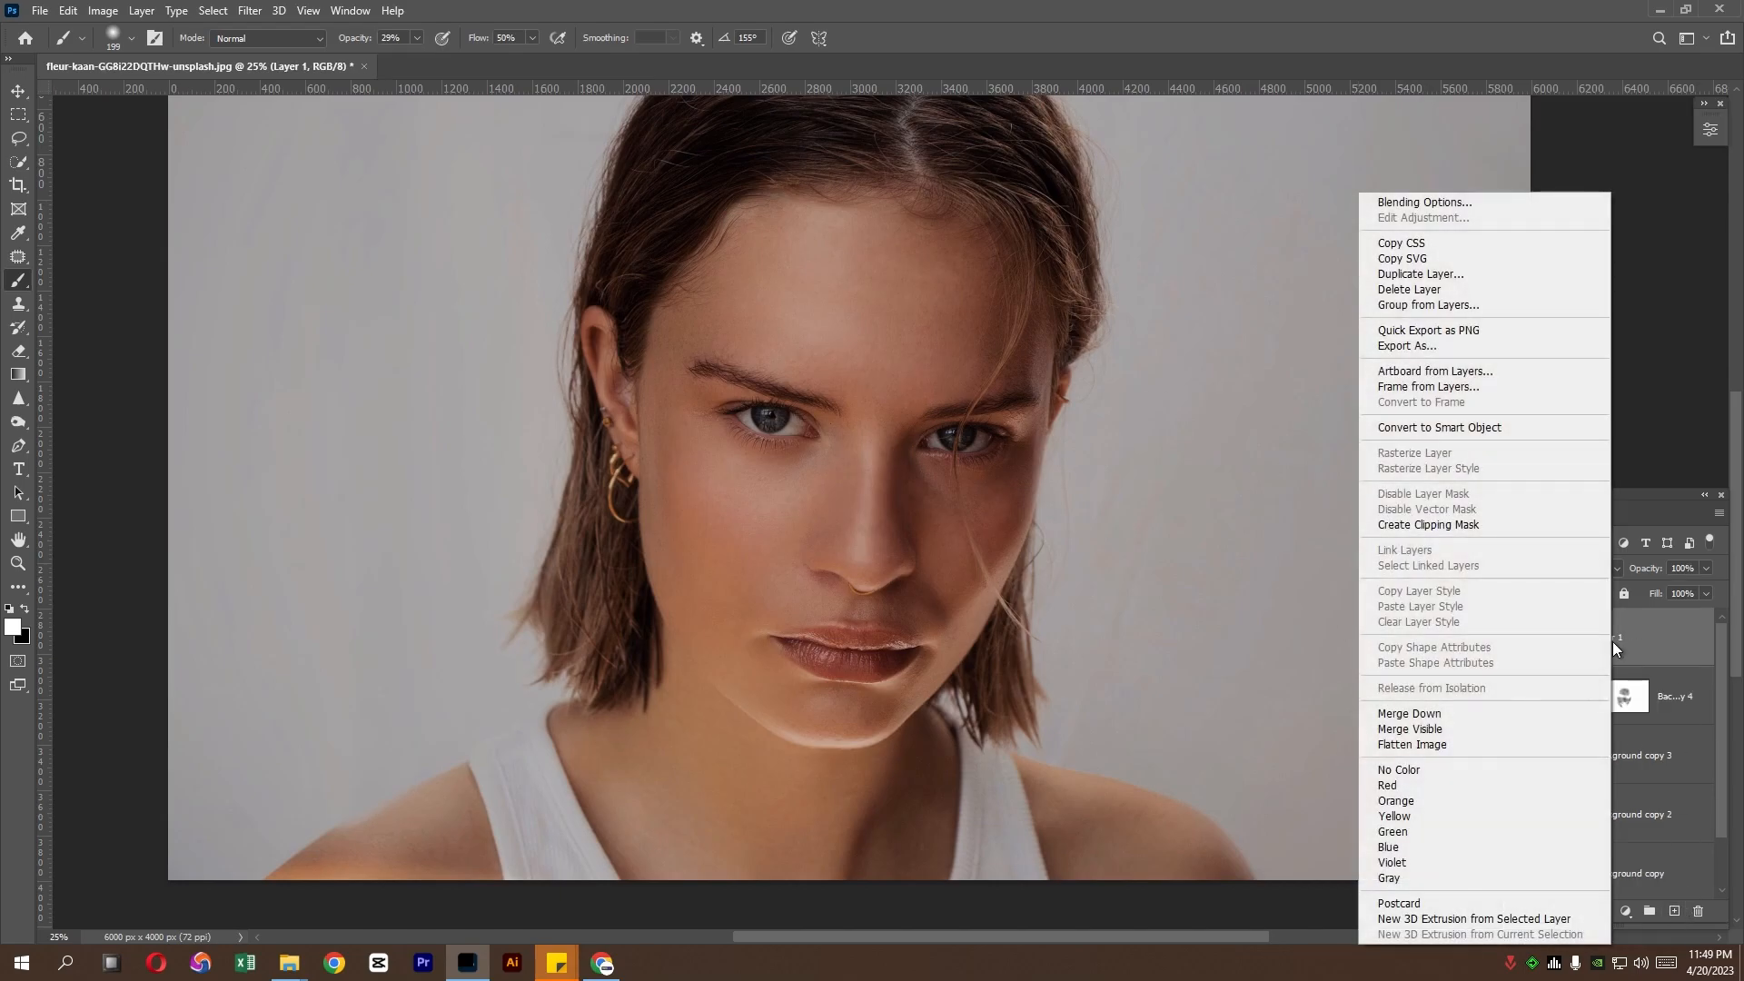
pyautogui.click(1479, 428)
# Start the Camera Raw Filter on Layer 1 and set the temperature to -5 and the exposure to +0.35
pyautogui.click(249, 10)
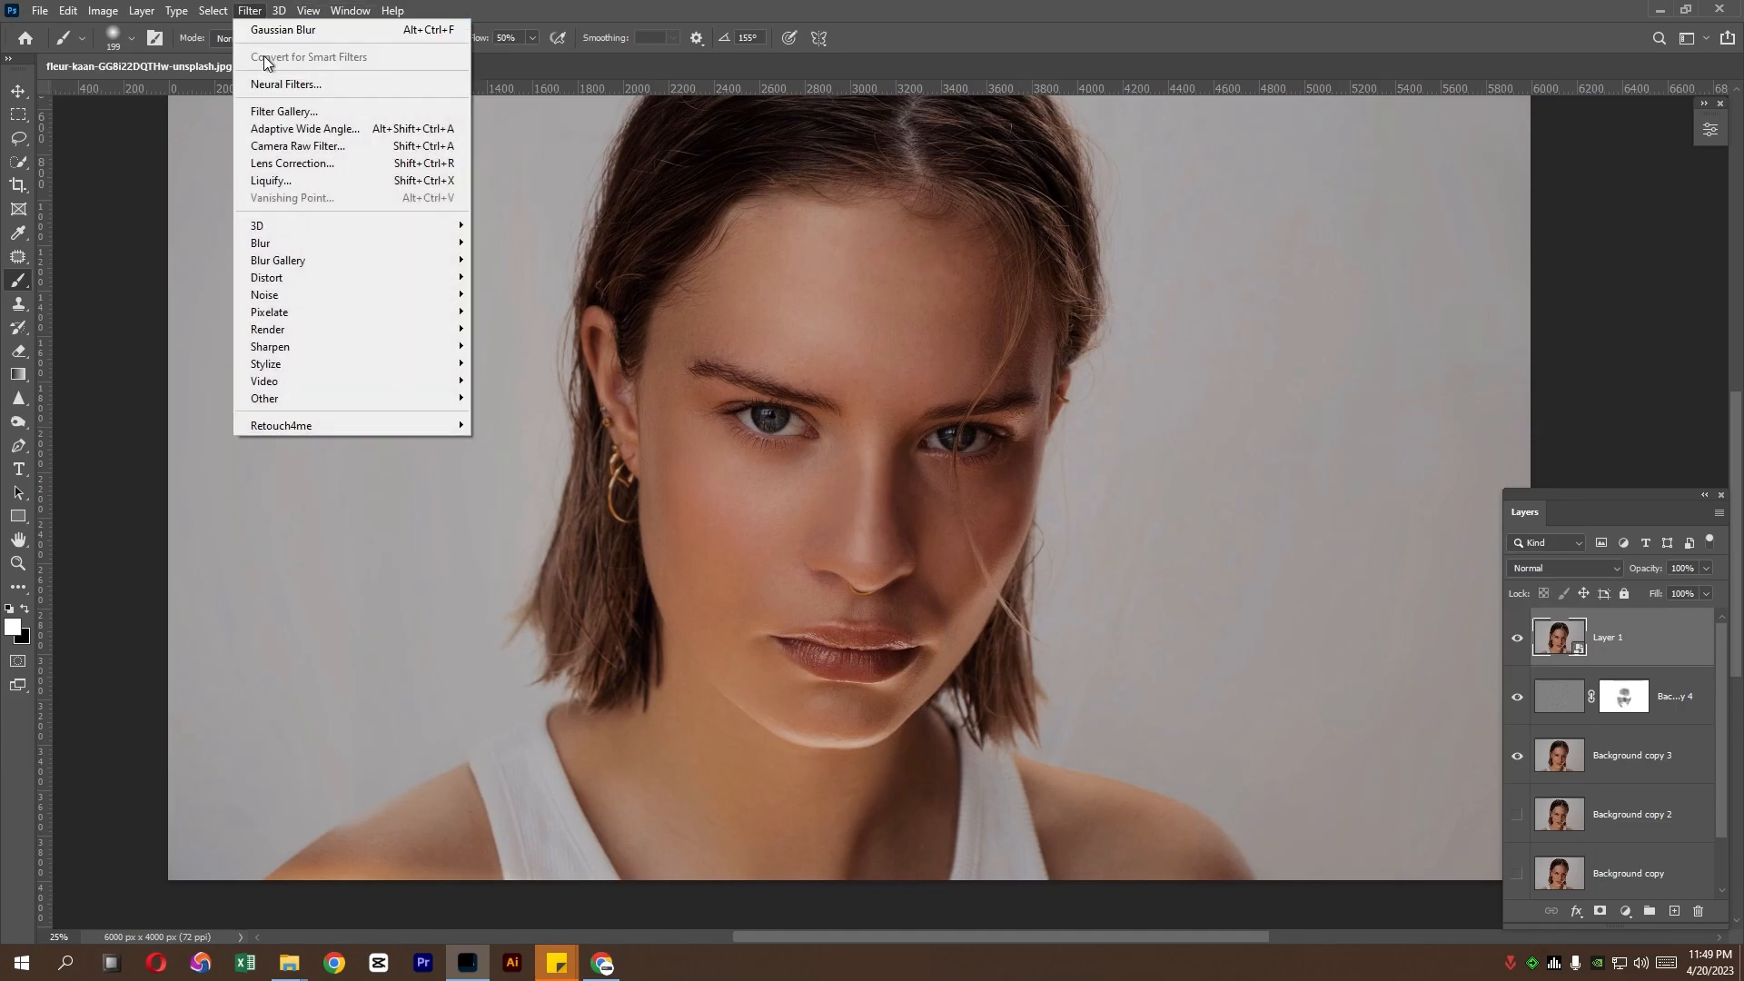
pyautogui.click(303, 144)
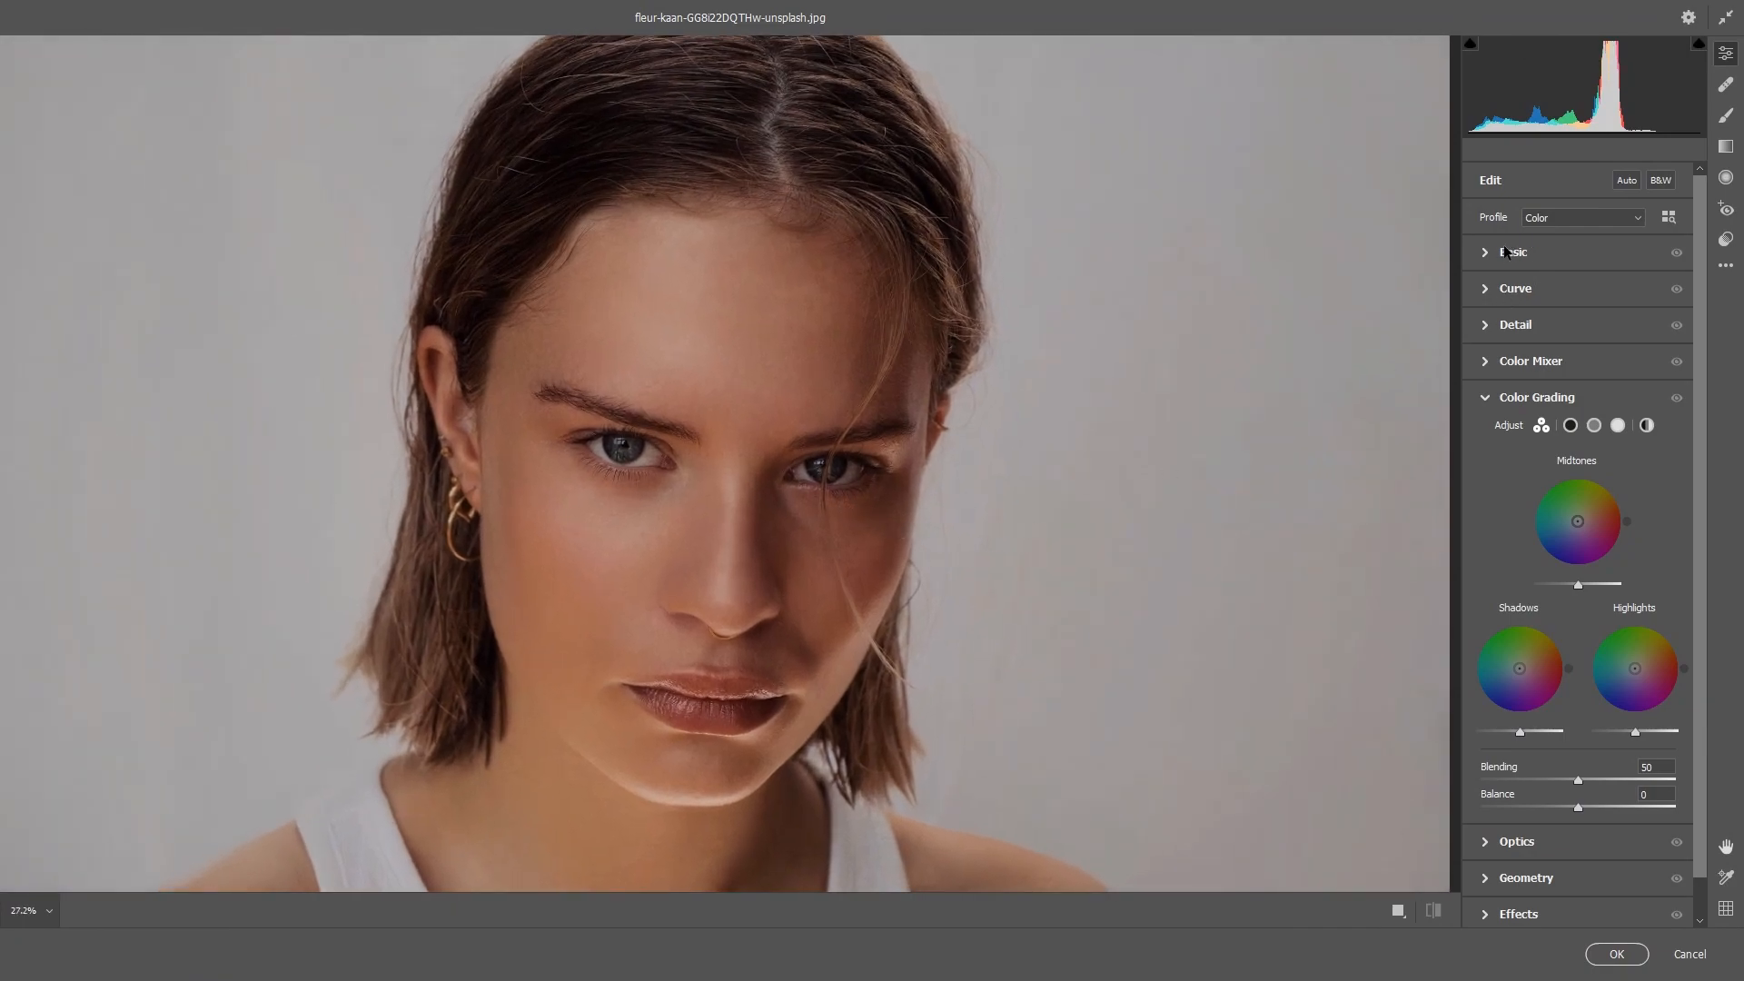
pyautogui.click(1503, 248)
pyautogui.moveTo(1577, 323); pyautogui.dragTo(1571, 328)
pyautogui.moveTo(1579, 396); pyautogui.dragTo(1584, 396)
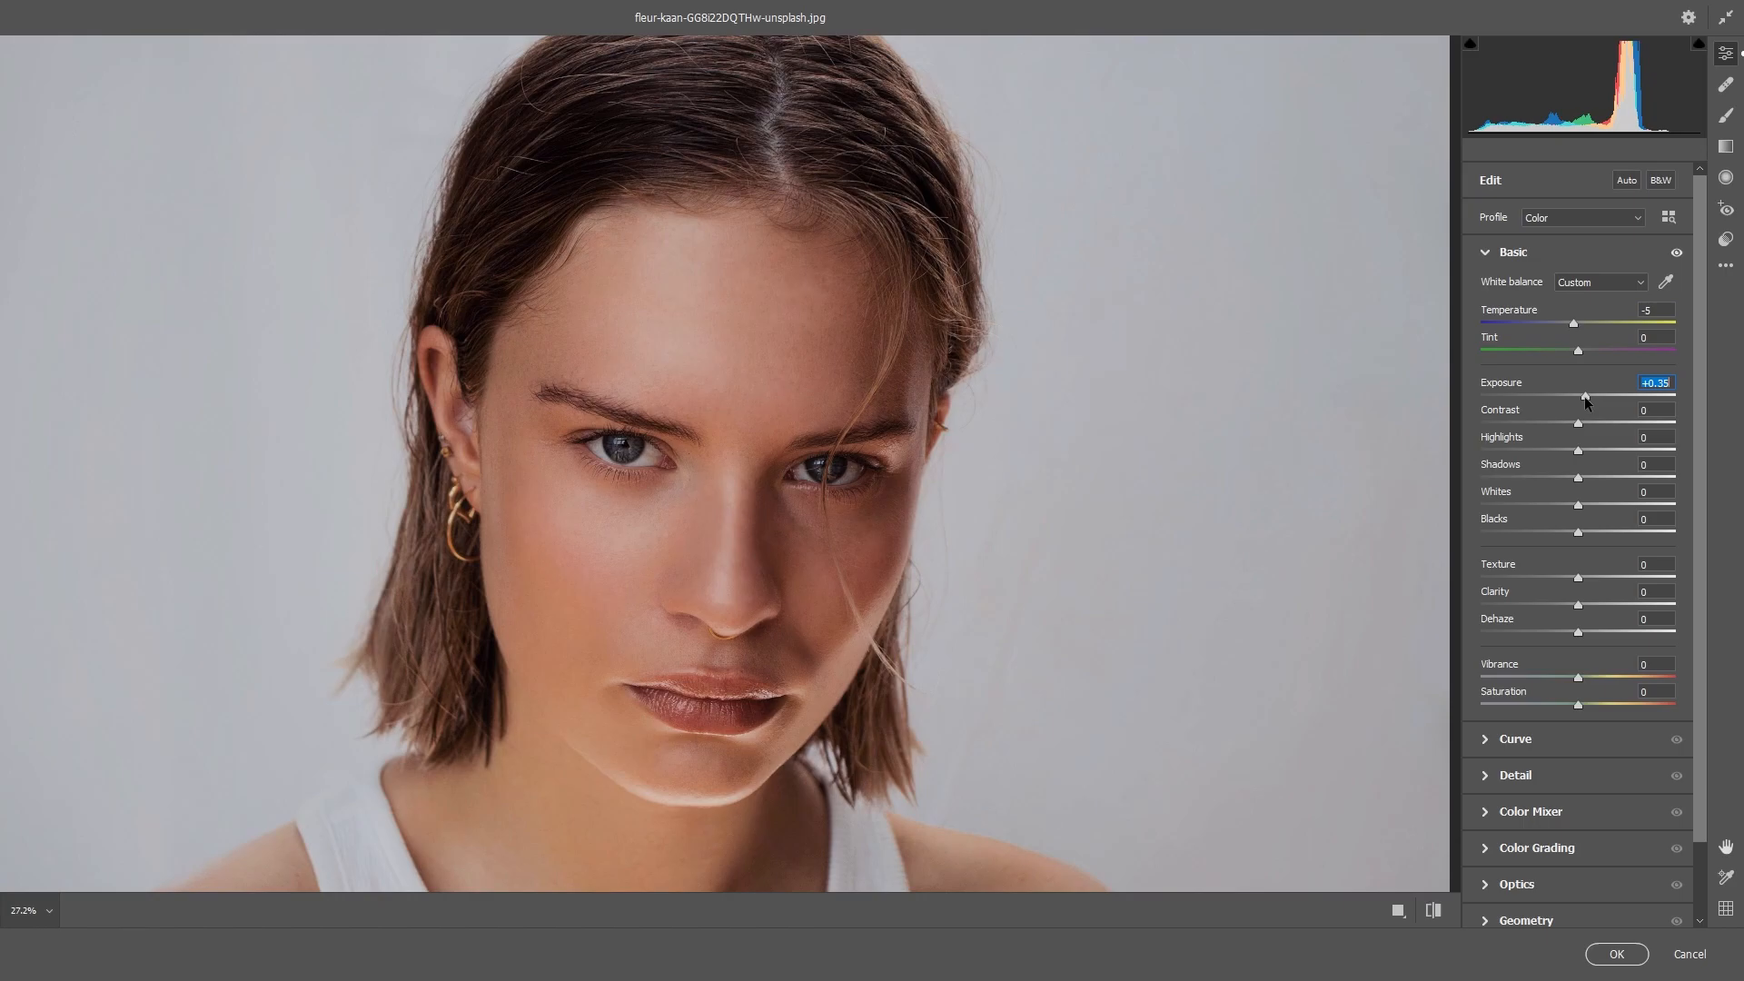
# Set contrast to -10, highlights -1, shadows +7, whites +7, blacks -3, texture +5, clarity +7, dehaze -1 and vibrance +10
pyautogui.moveTo(1578, 423); pyautogui.dragTo(1567, 429)
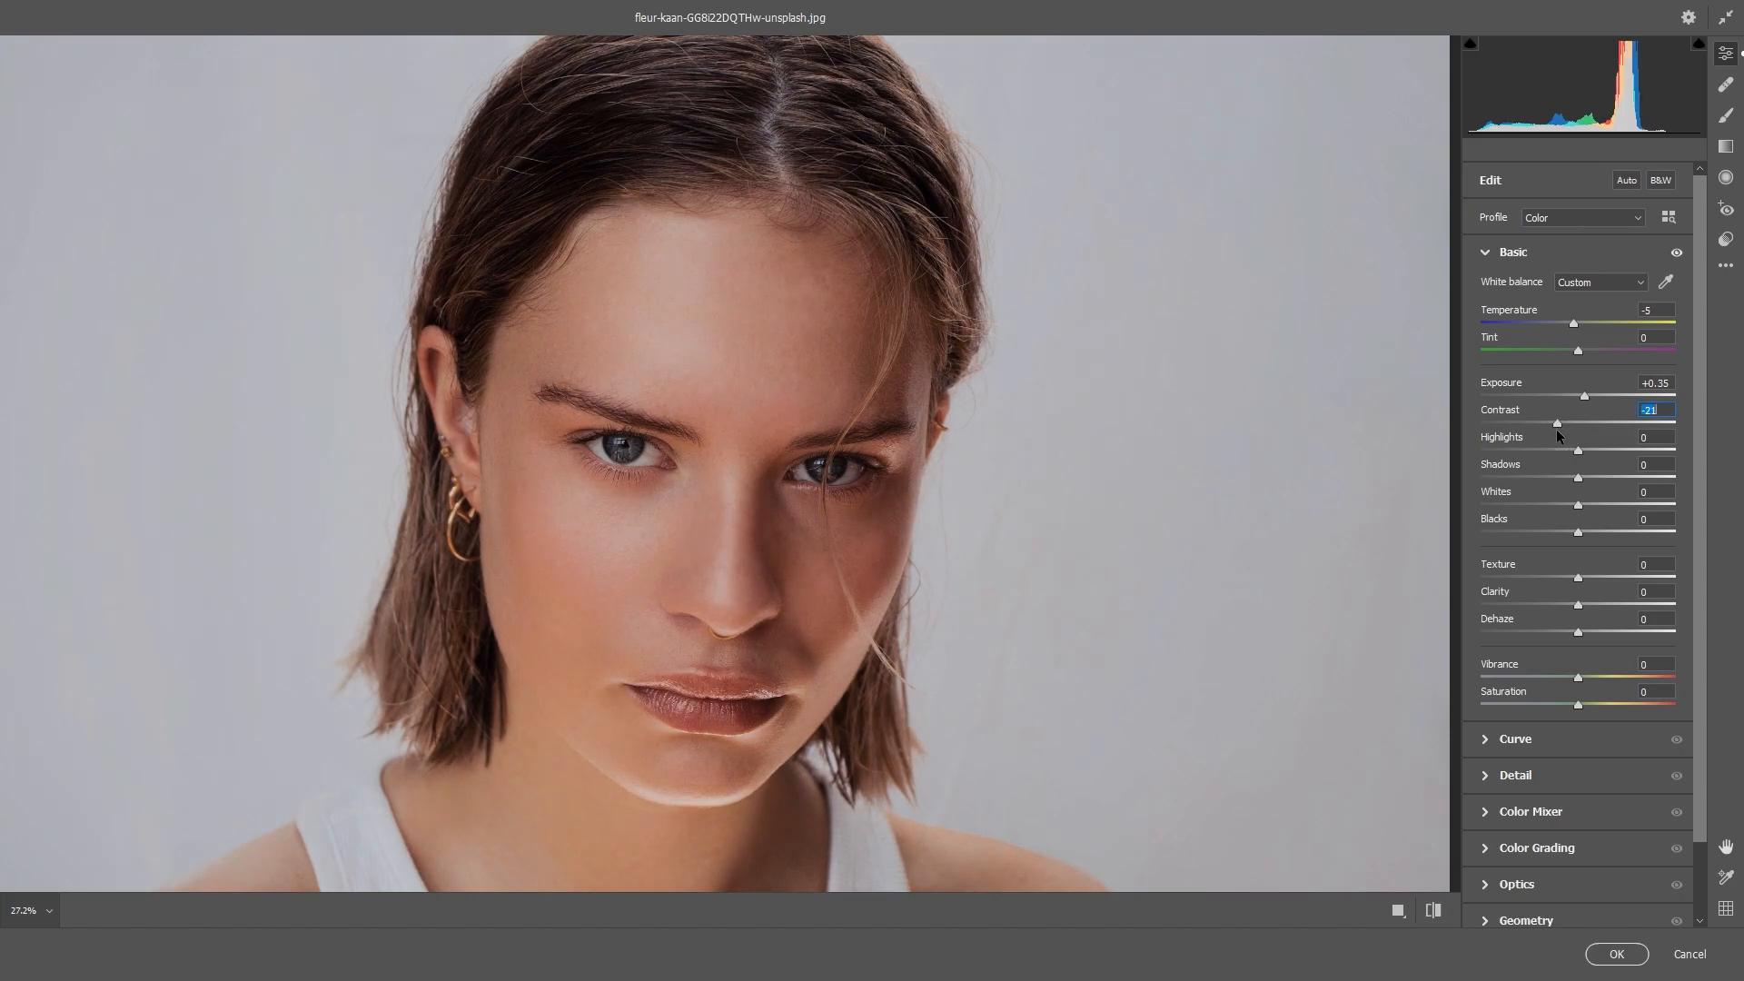
pyautogui.moveTo(1593, 445); pyautogui.dragTo(1585, 586)
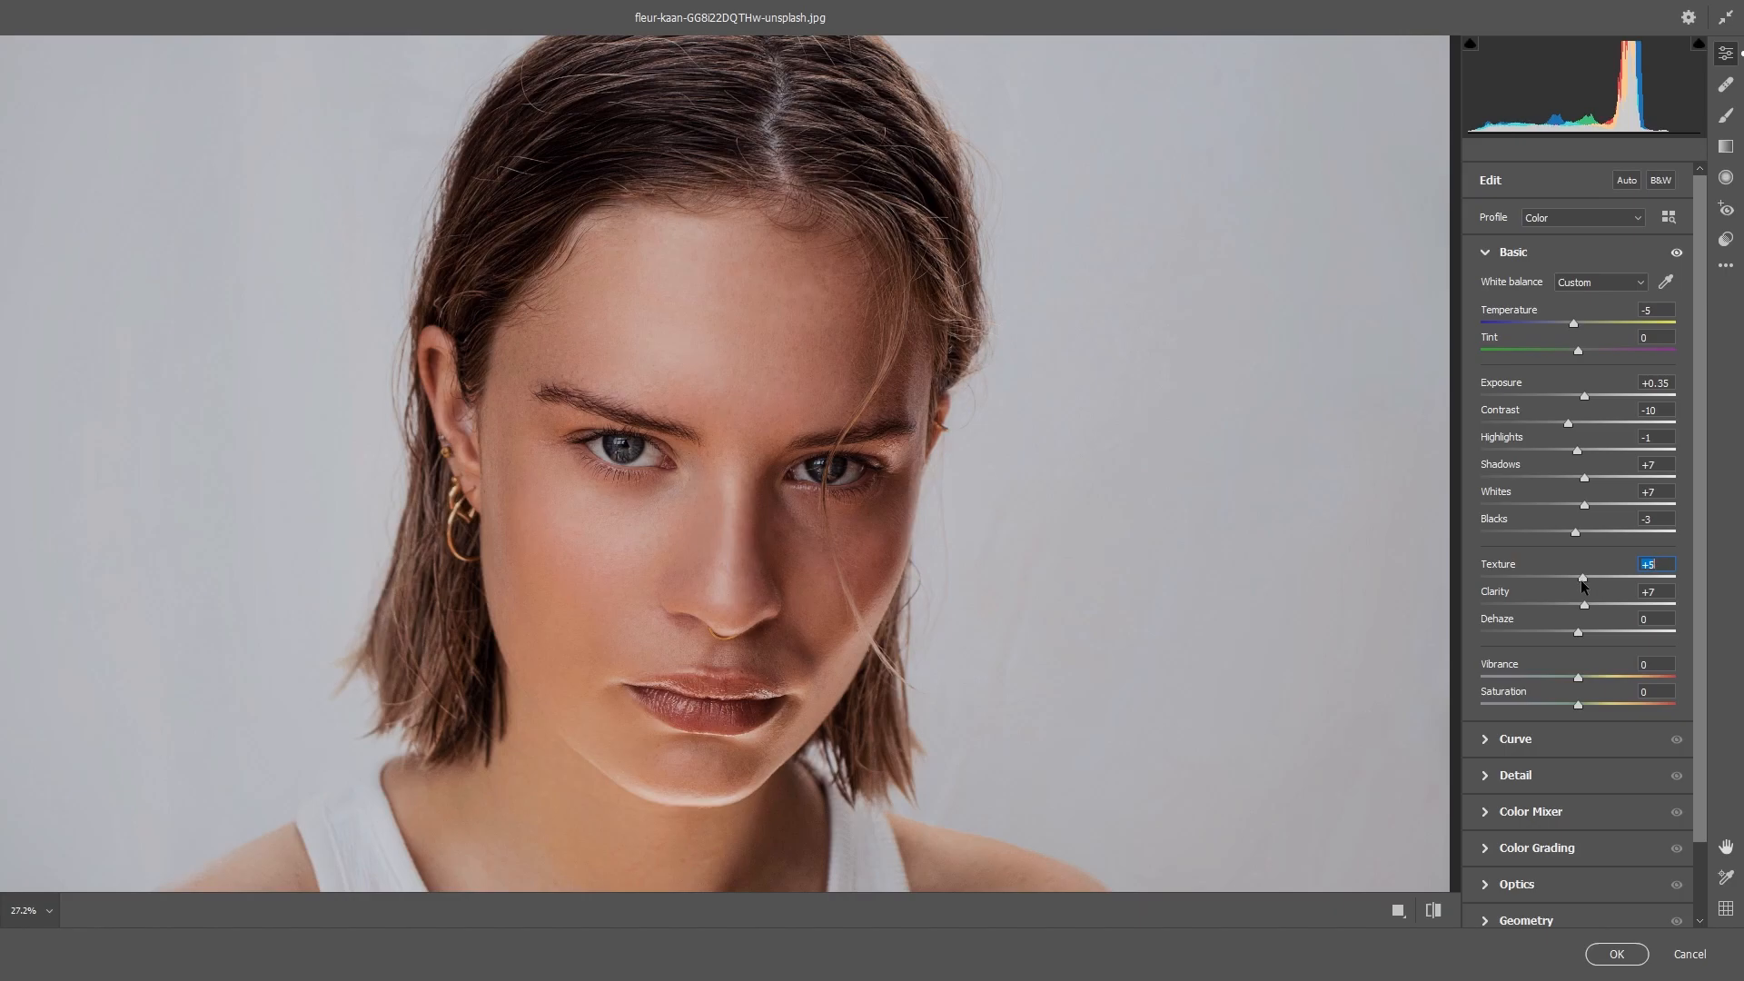
pyautogui.moveTo(1571, 630); pyautogui.dragTo(1585, 669)
pyautogui.scroll(-2, 1597, 767)
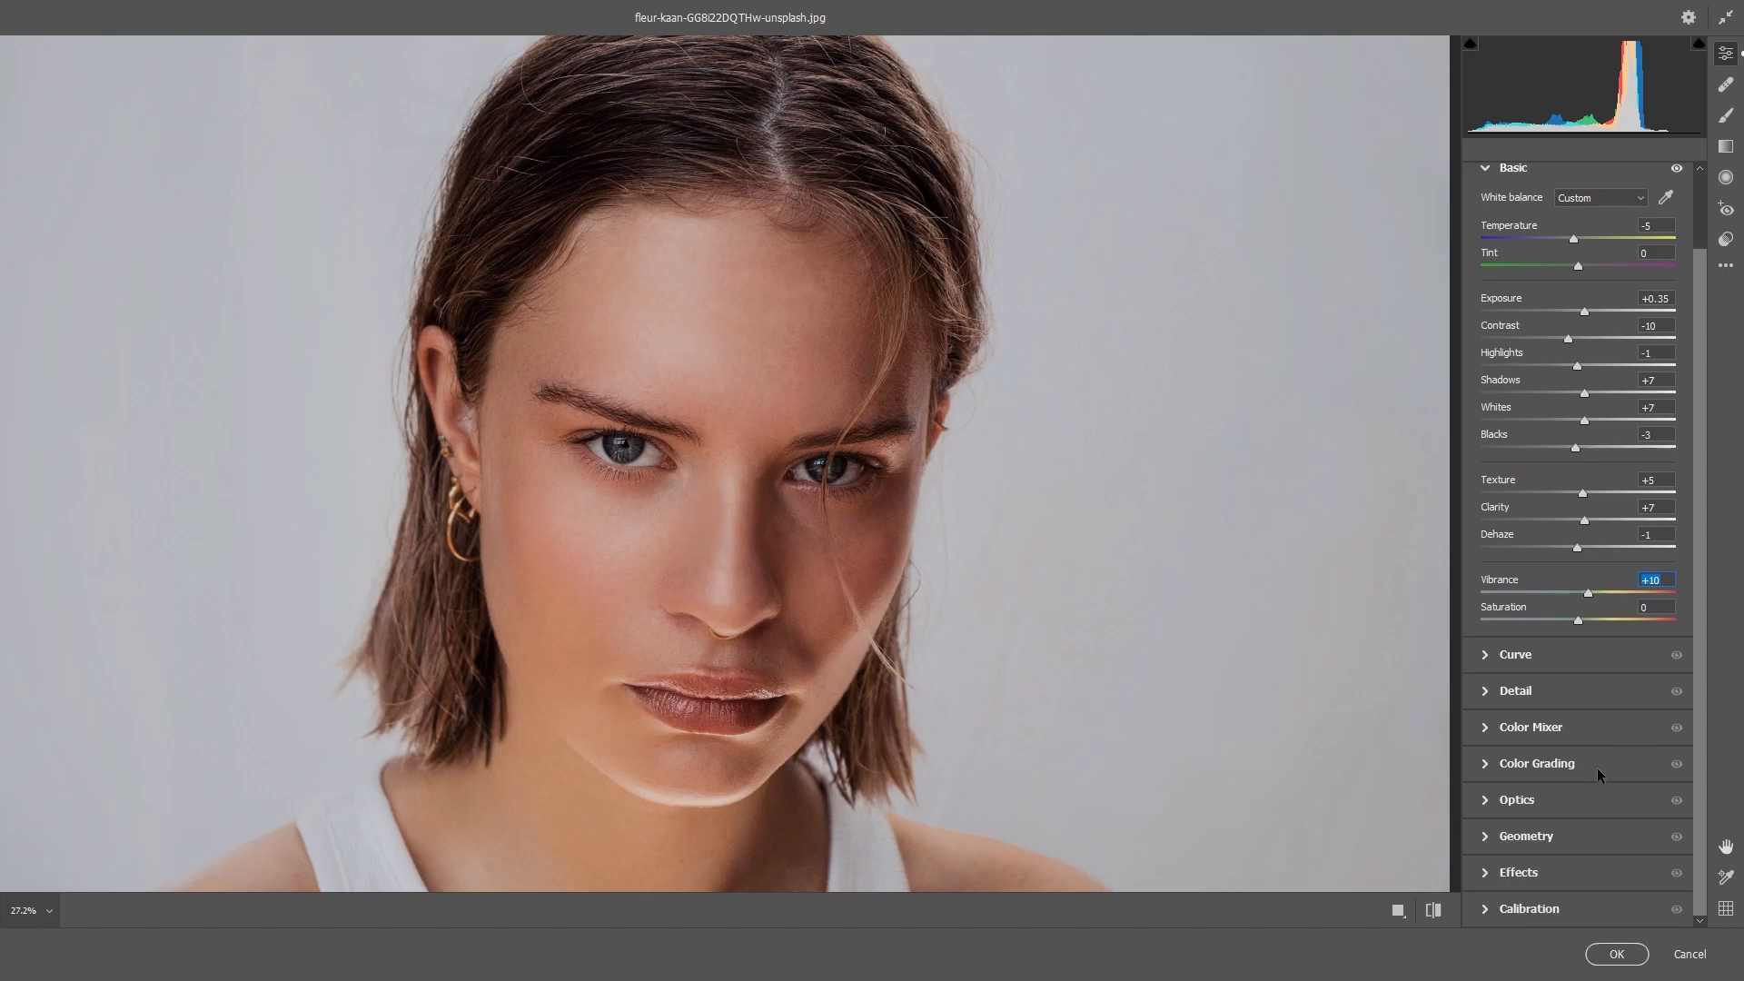
# Set the parametric curve's highlights to +9, lights to +7 and darks to +17, and increase the sharpening
pyautogui.click(1514, 661)
pyautogui.moveTo(1581, 650); pyautogui.dragTo(1586, 595)
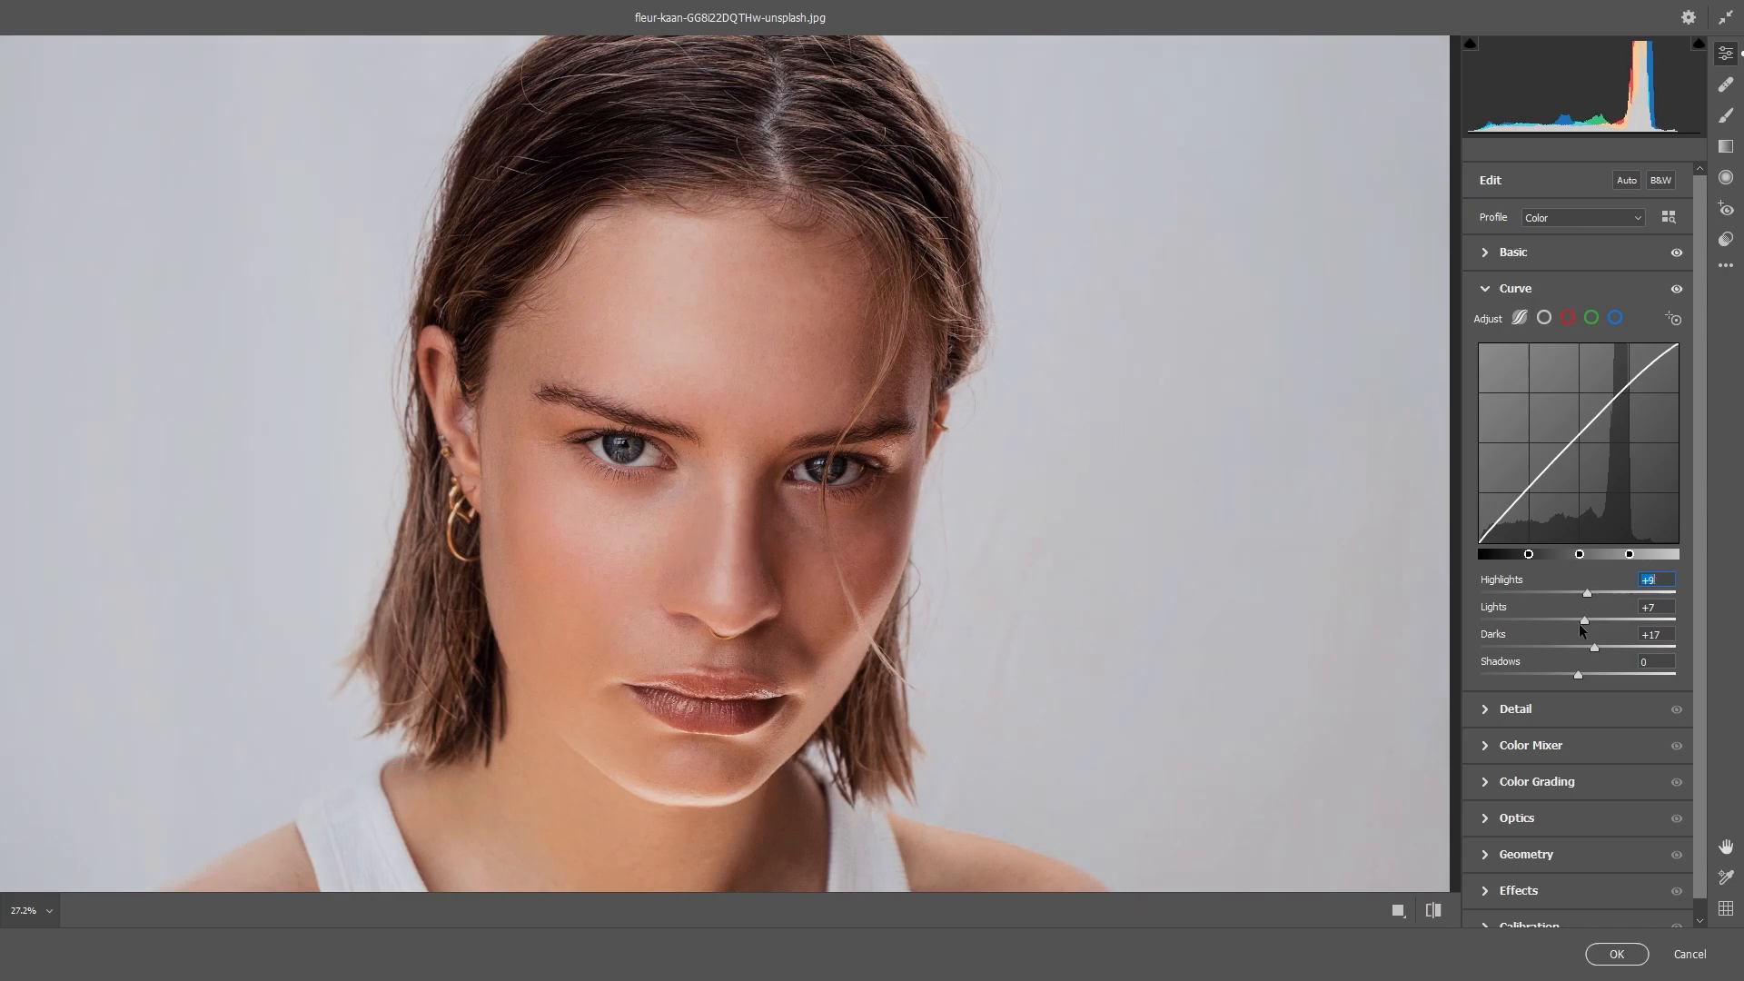
pyautogui.moveTo(1582, 672)
pyautogui.mouseDown()
pyautogui.moveTo(1562, 678)
pyautogui.moveTo(1578, 674)
pyautogui.mouseUp()
pyautogui.click(1545, 704)
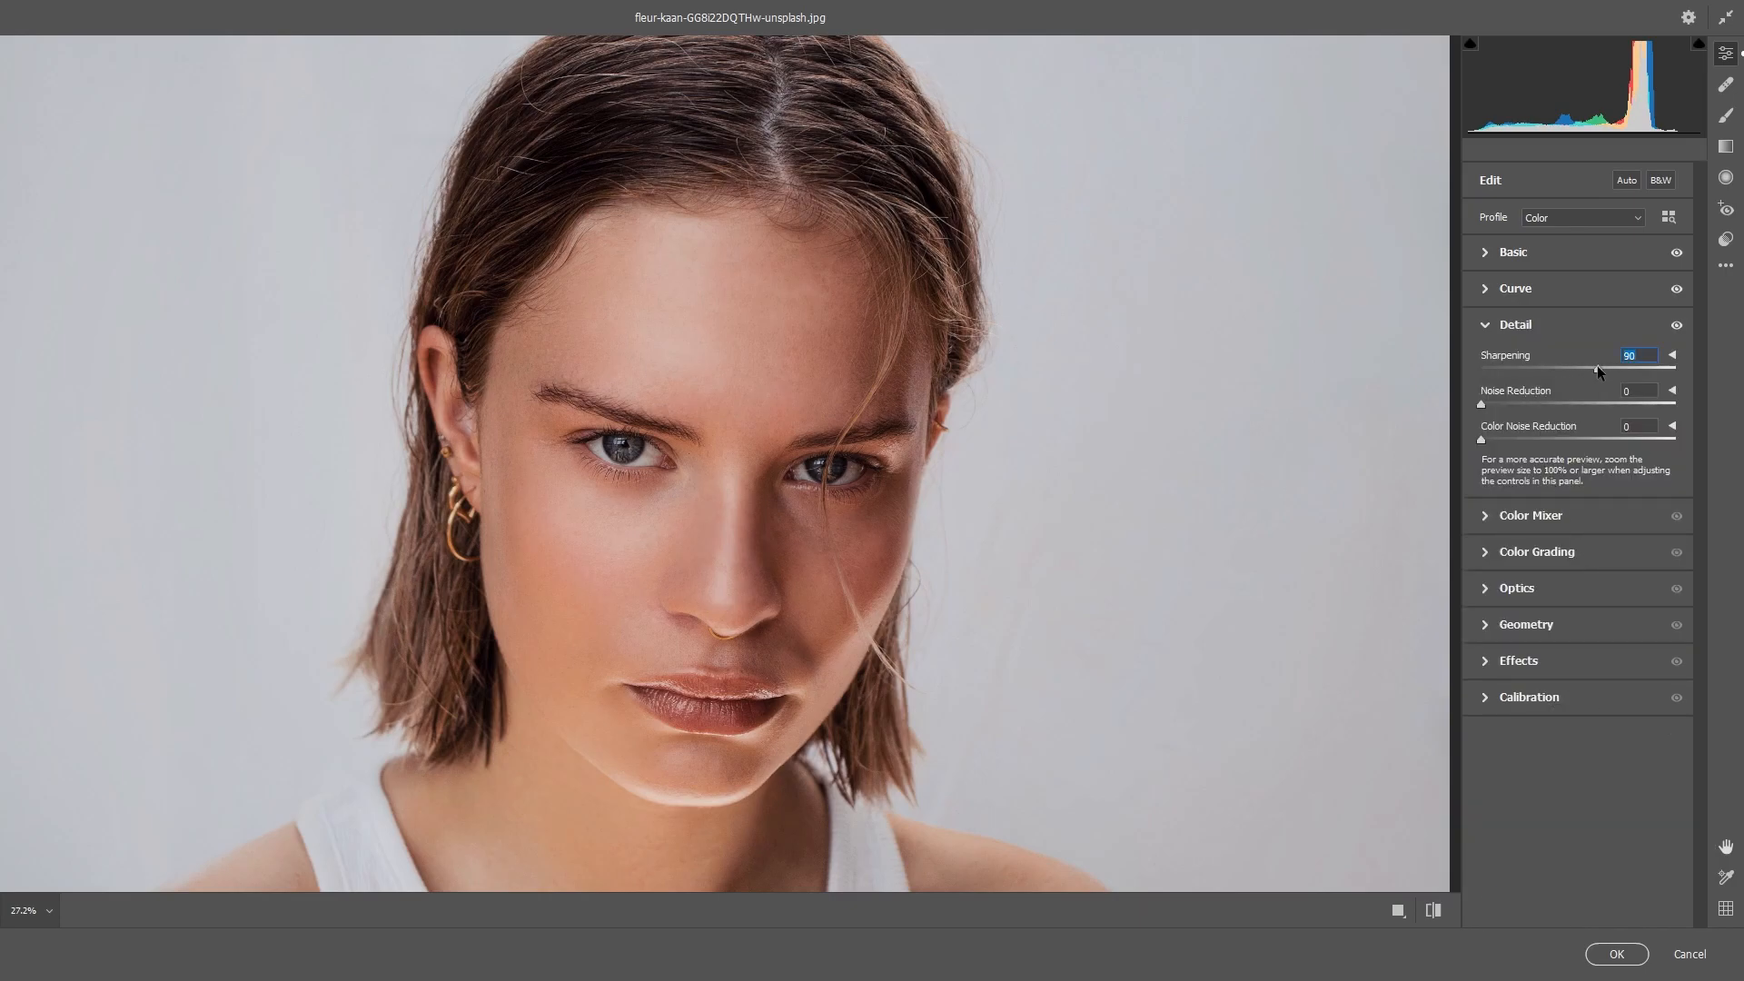
pyautogui.moveTo(1582, 370); pyautogui.dragTo(1580, 370)
# Raise the color grading luminance of the midtones to 3, the shadows slightly and the highlights to 5, and apply the filter
pyautogui.click(1540, 552)
pyautogui.moveTo(1588, 585)
pyautogui.mouseDown()
pyautogui.moveTo(1556, 593)
pyautogui.moveTo(1577, 592)
pyautogui.mouseUp()
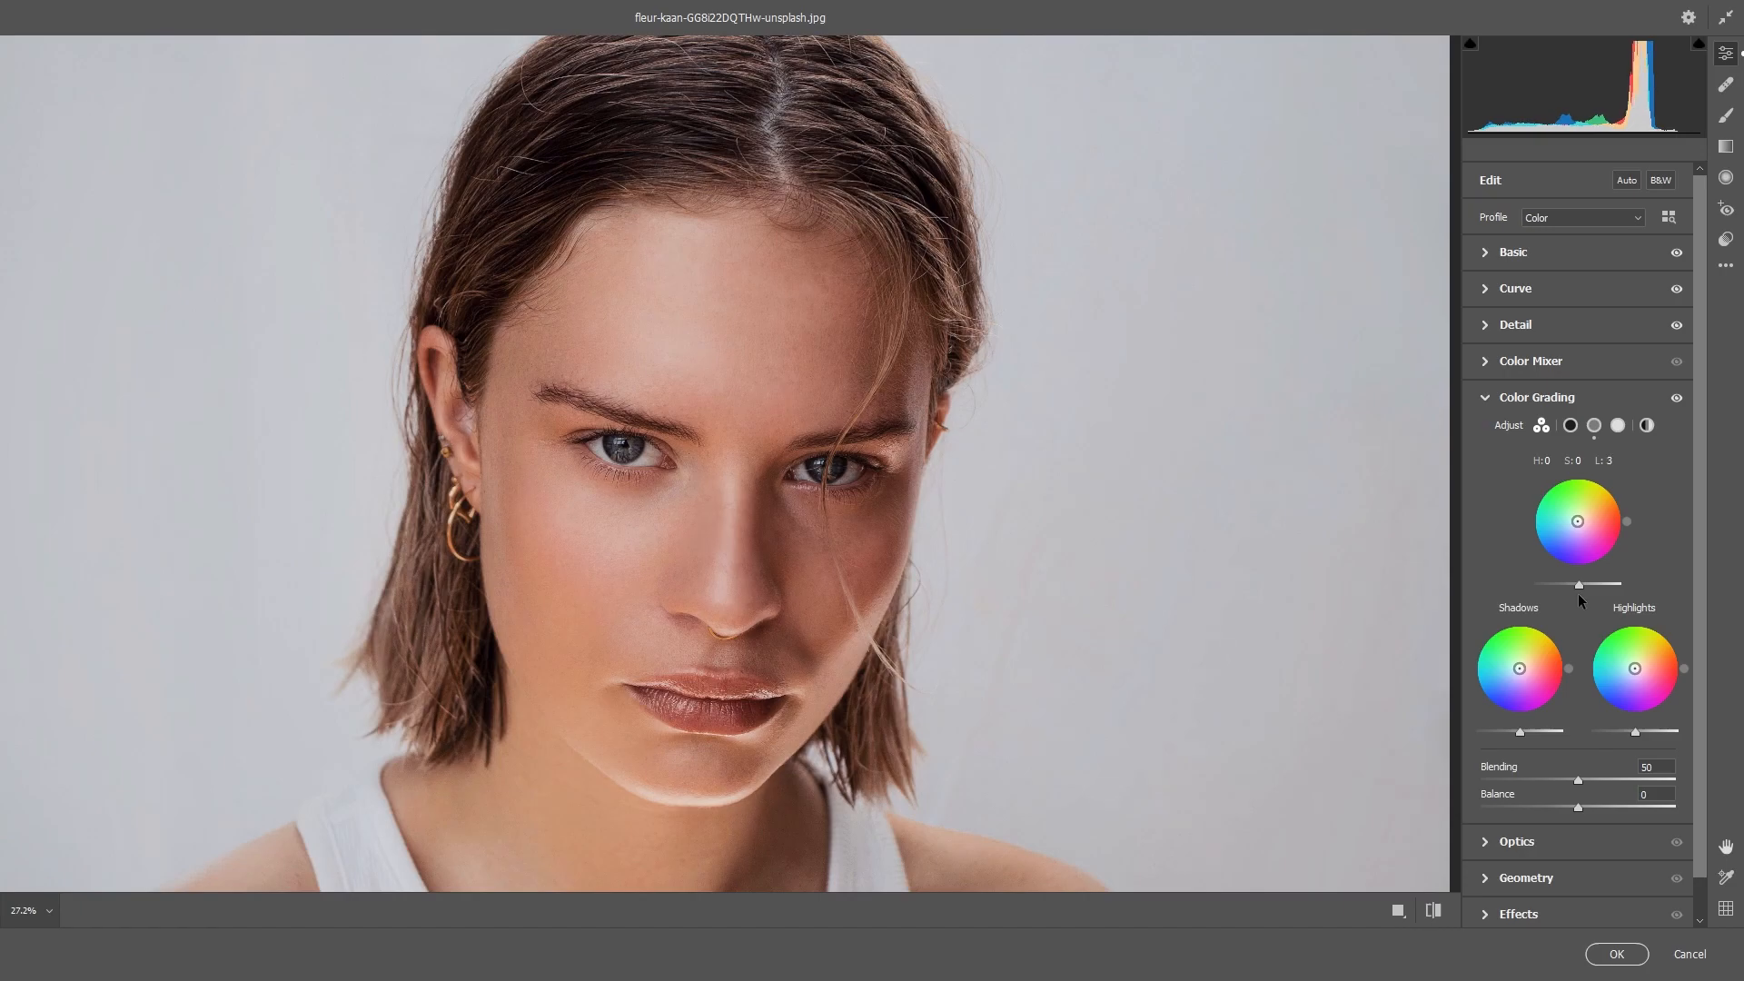
pyautogui.moveTo(1520, 729)
pyautogui.mouseDown()
pyautogui.moveTo(1494, 728)
pyautogui.moveTo(1522, 729)
pyautogui.mouseUp()
pyautogui.moveTo(1636, 732)
pyautogui.mouseDown()
pyautogui.moveTo(1664, 732)
pyautogui.moveTo(1648, 724)
pyautogui.mouseUp()
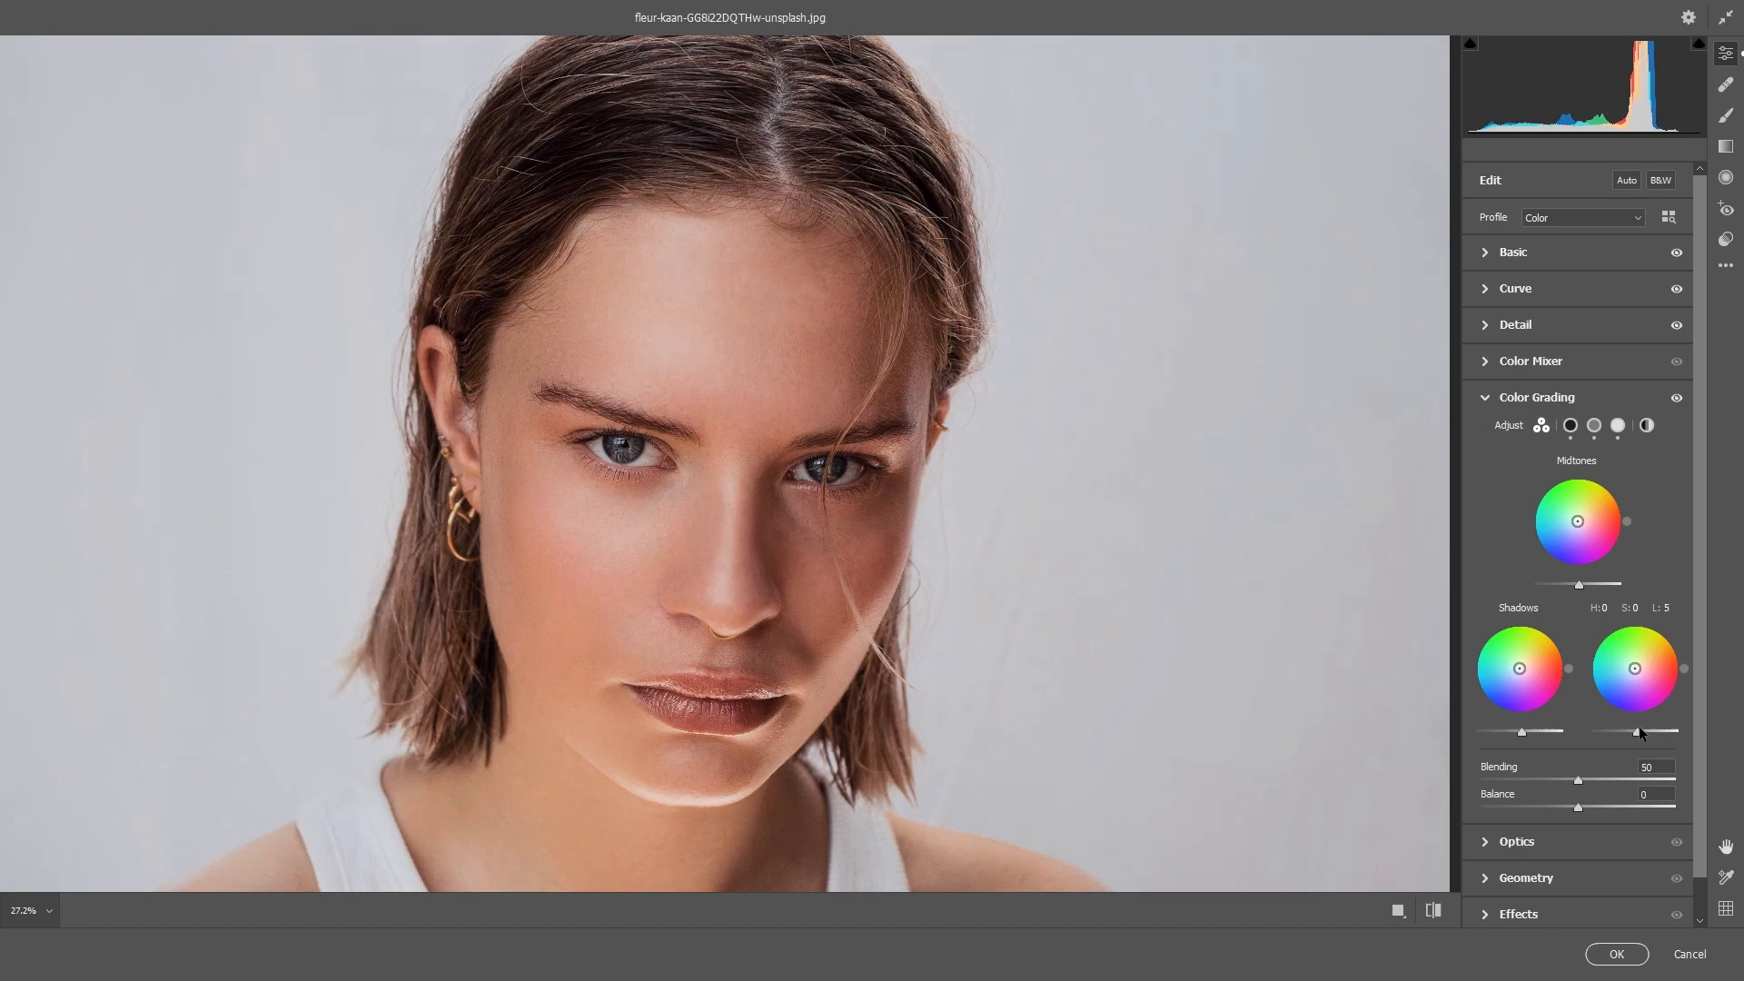
pyautogui.scroll(-1, 1561, 850)
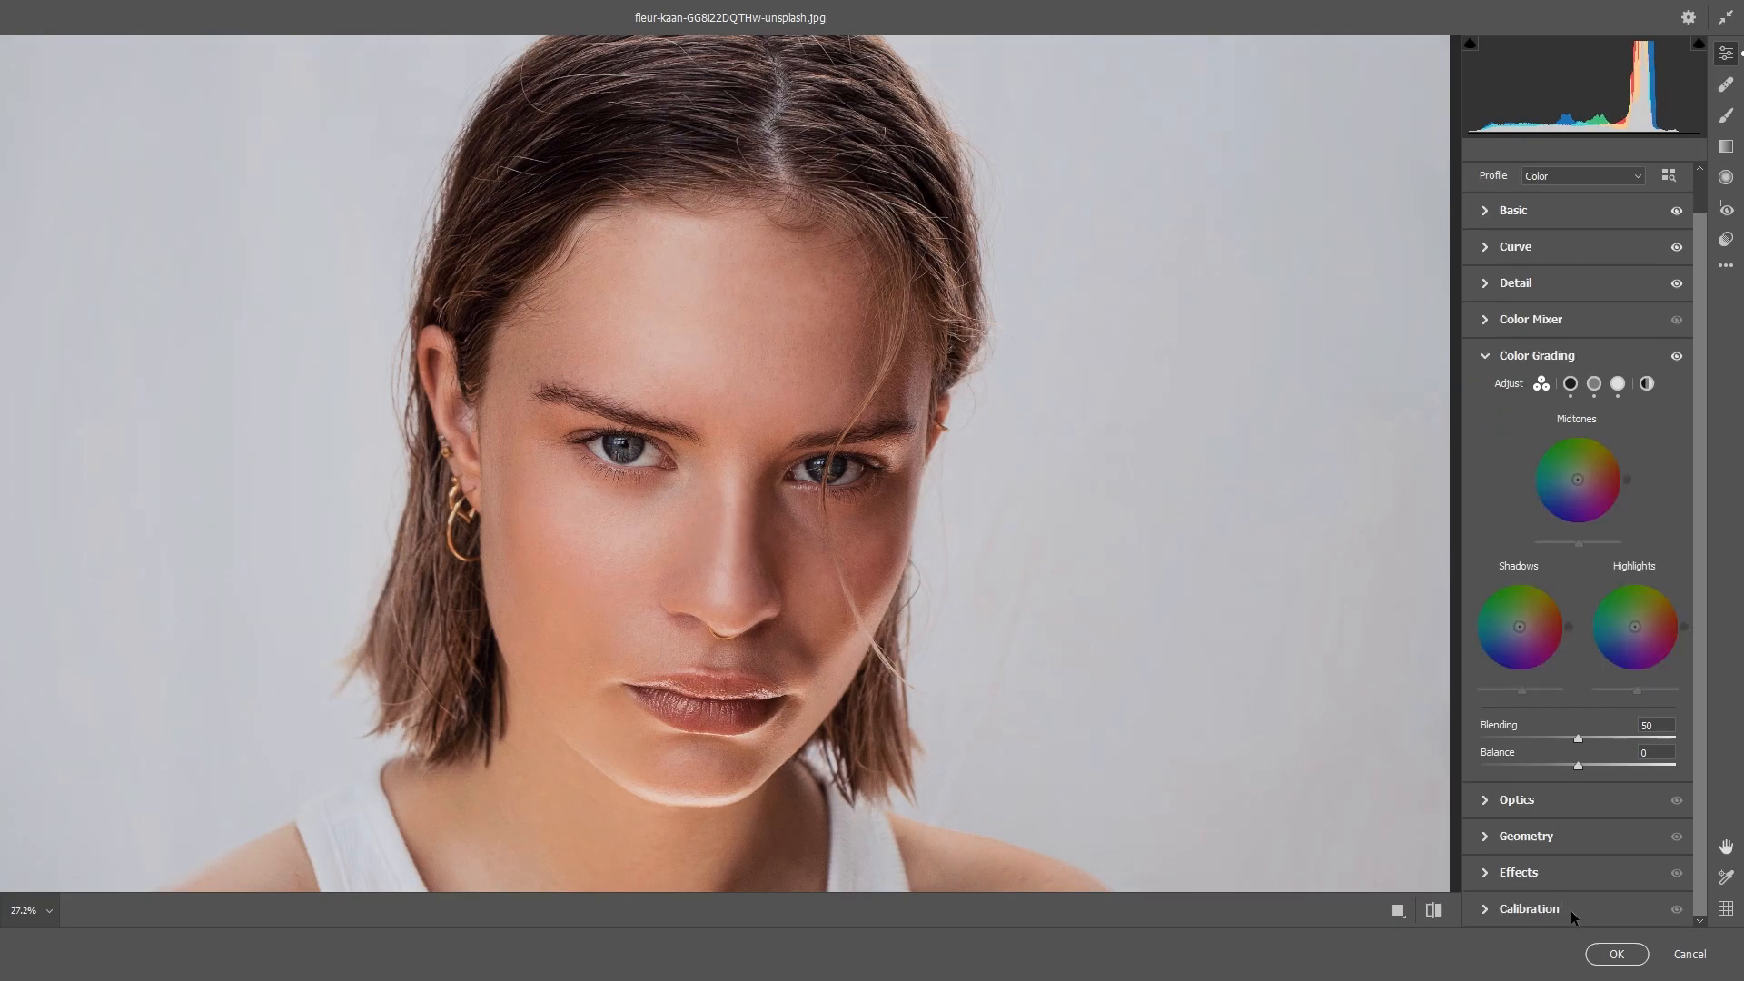
pyautogui.click(1617, 953)
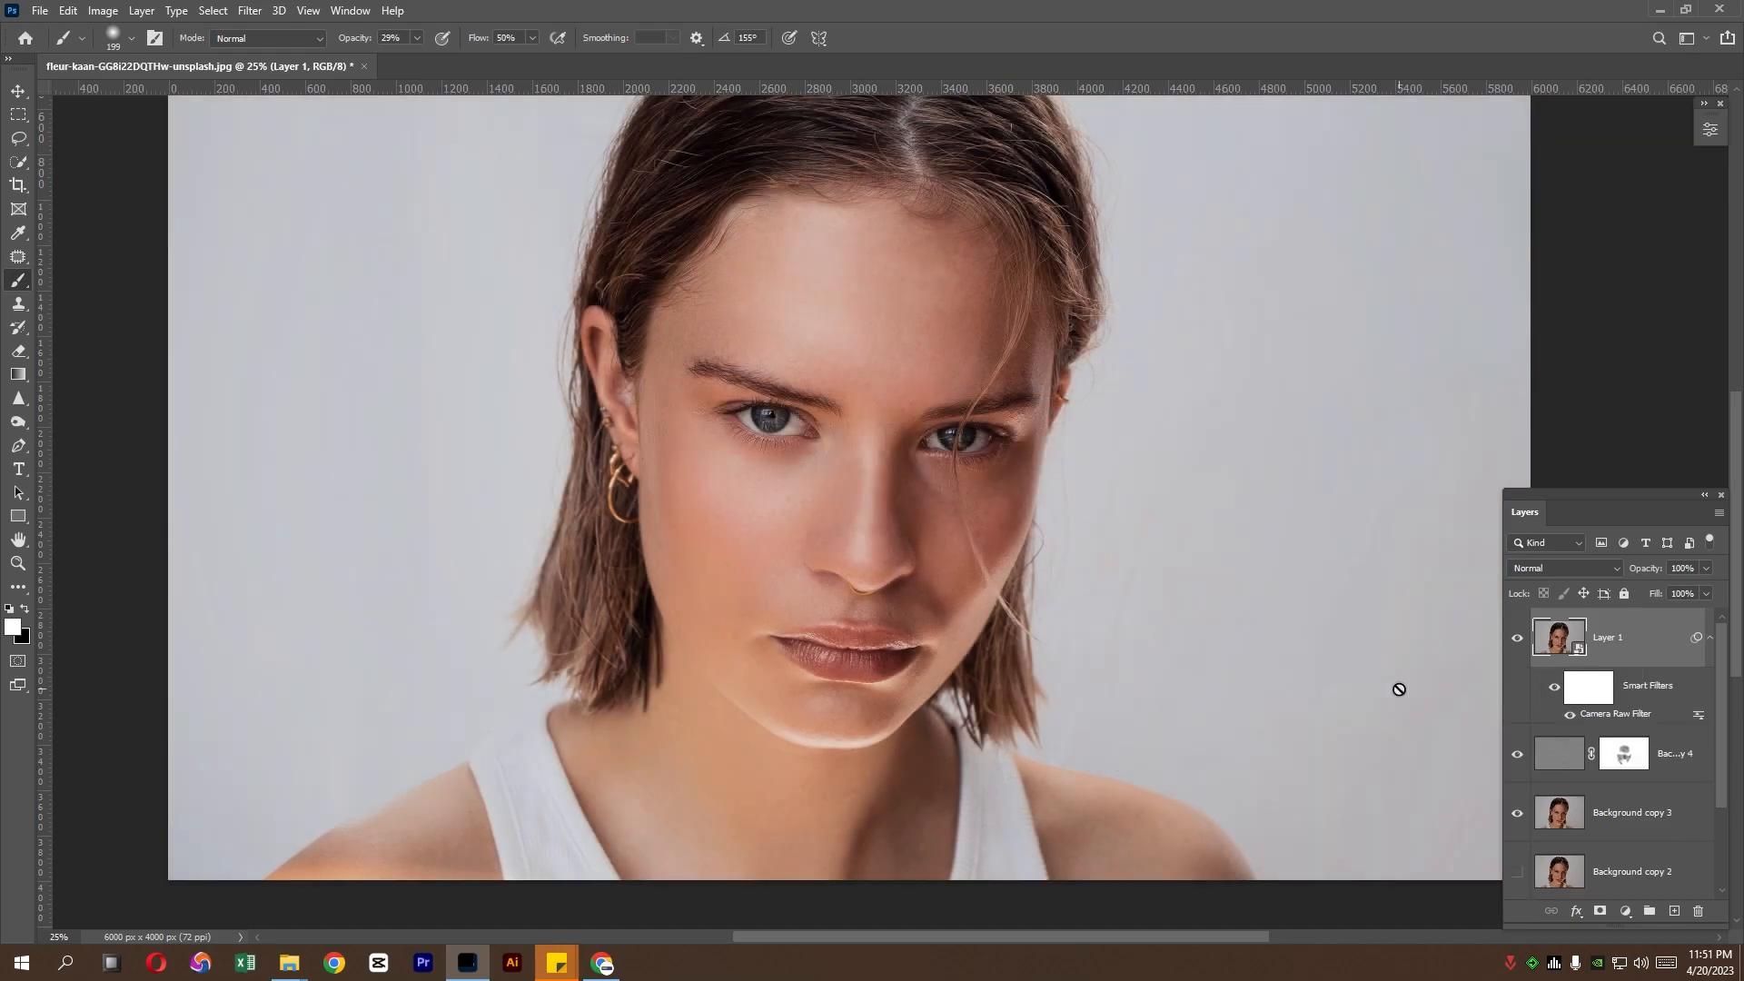
# Compare the portrait with and without the Camera Raw result by toggling the visibility of Layer 1
pyautogui.click(1516, 639)
pyautogui.click(1516, 638)
pyautogui.moveTo(1157, 591); pyautogui.dragTo(1114, 634)
# Add a Selective Color adjustment layer above Layer 1
pyautogui.click(1625, 910)
pyautogui.click(1647, 901)
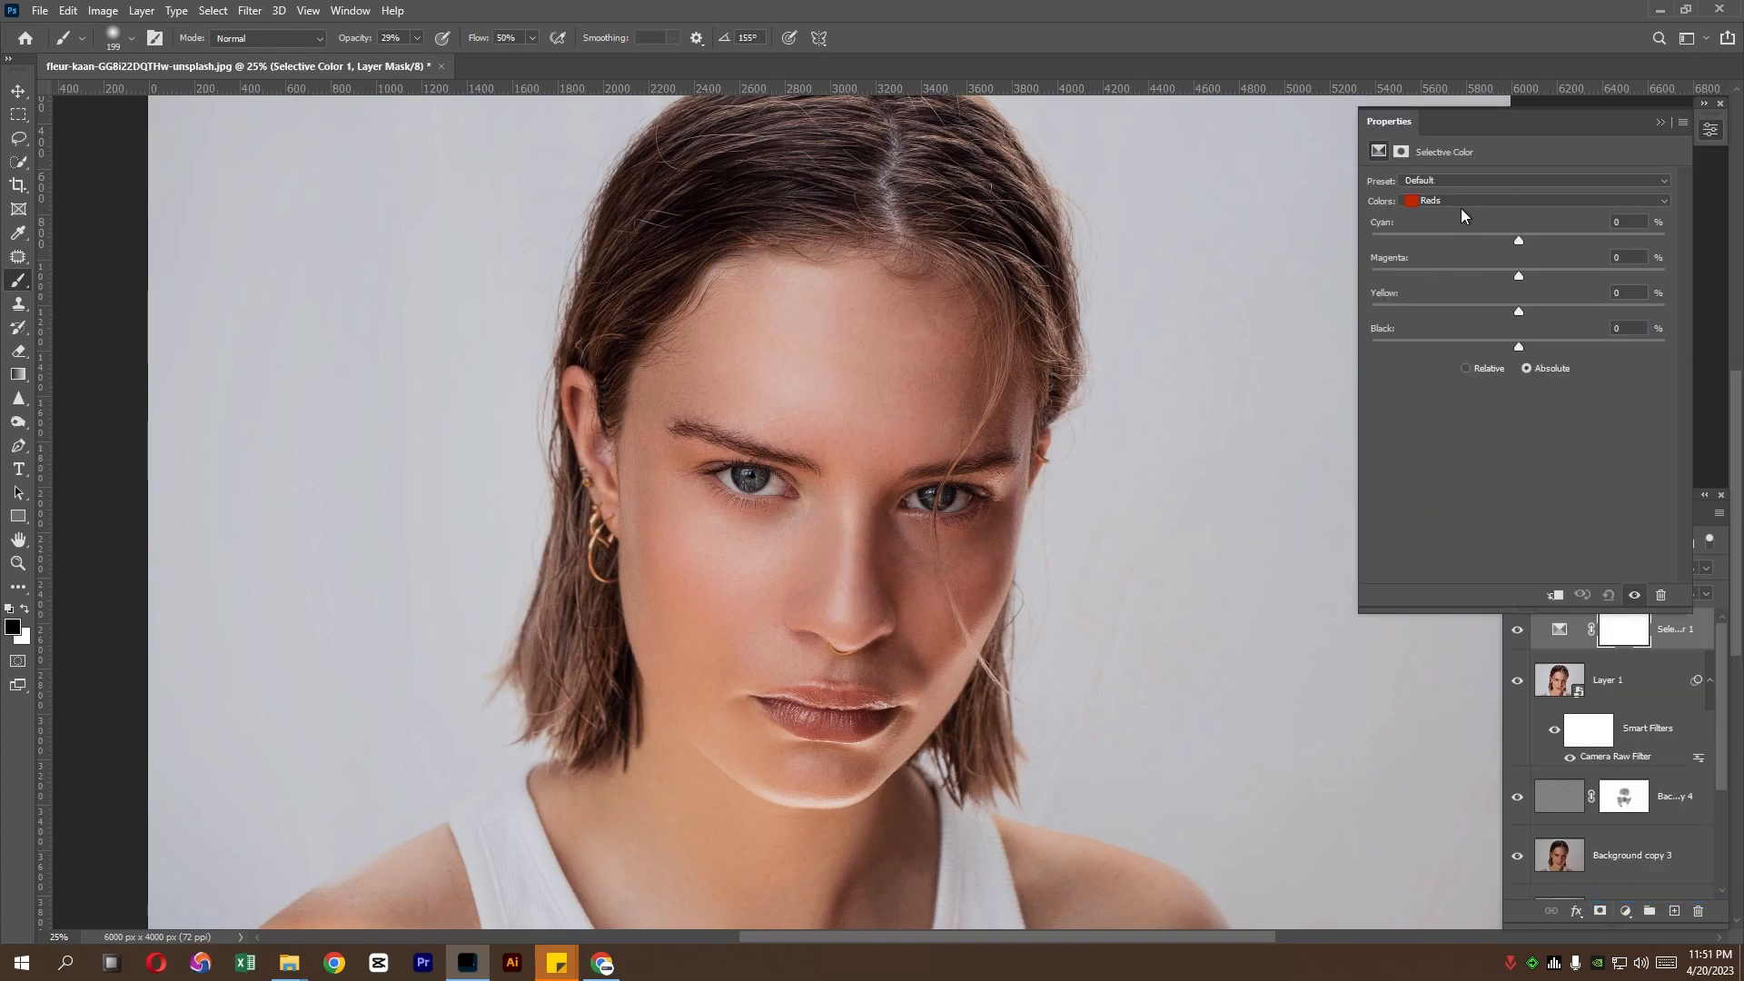
pyautogui.moveTo(1500, 123); pyautogui.dragTo(1480, 107)
pyautogui.scroll(1, 1089, 390)
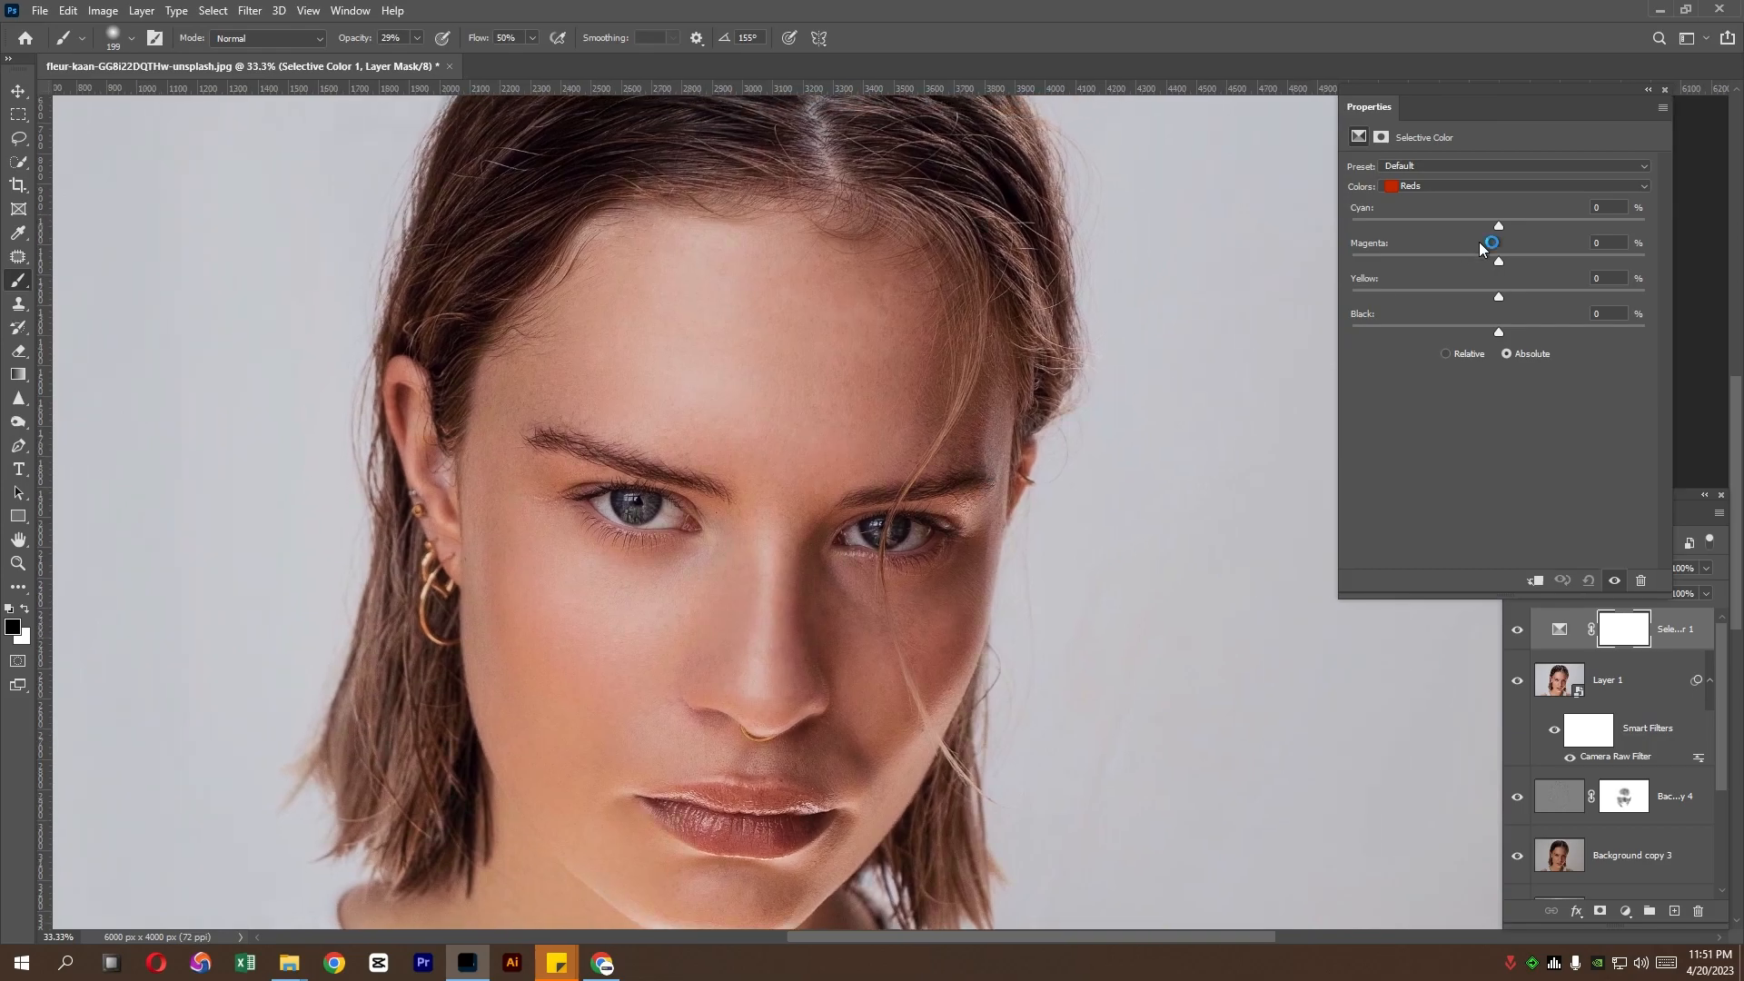
# Set the black of the Selective Color whites to +3 and adjust their yellow and magenta amounts
pyautogui.click(1504, 186)
pyautogui.click(1457, 283)
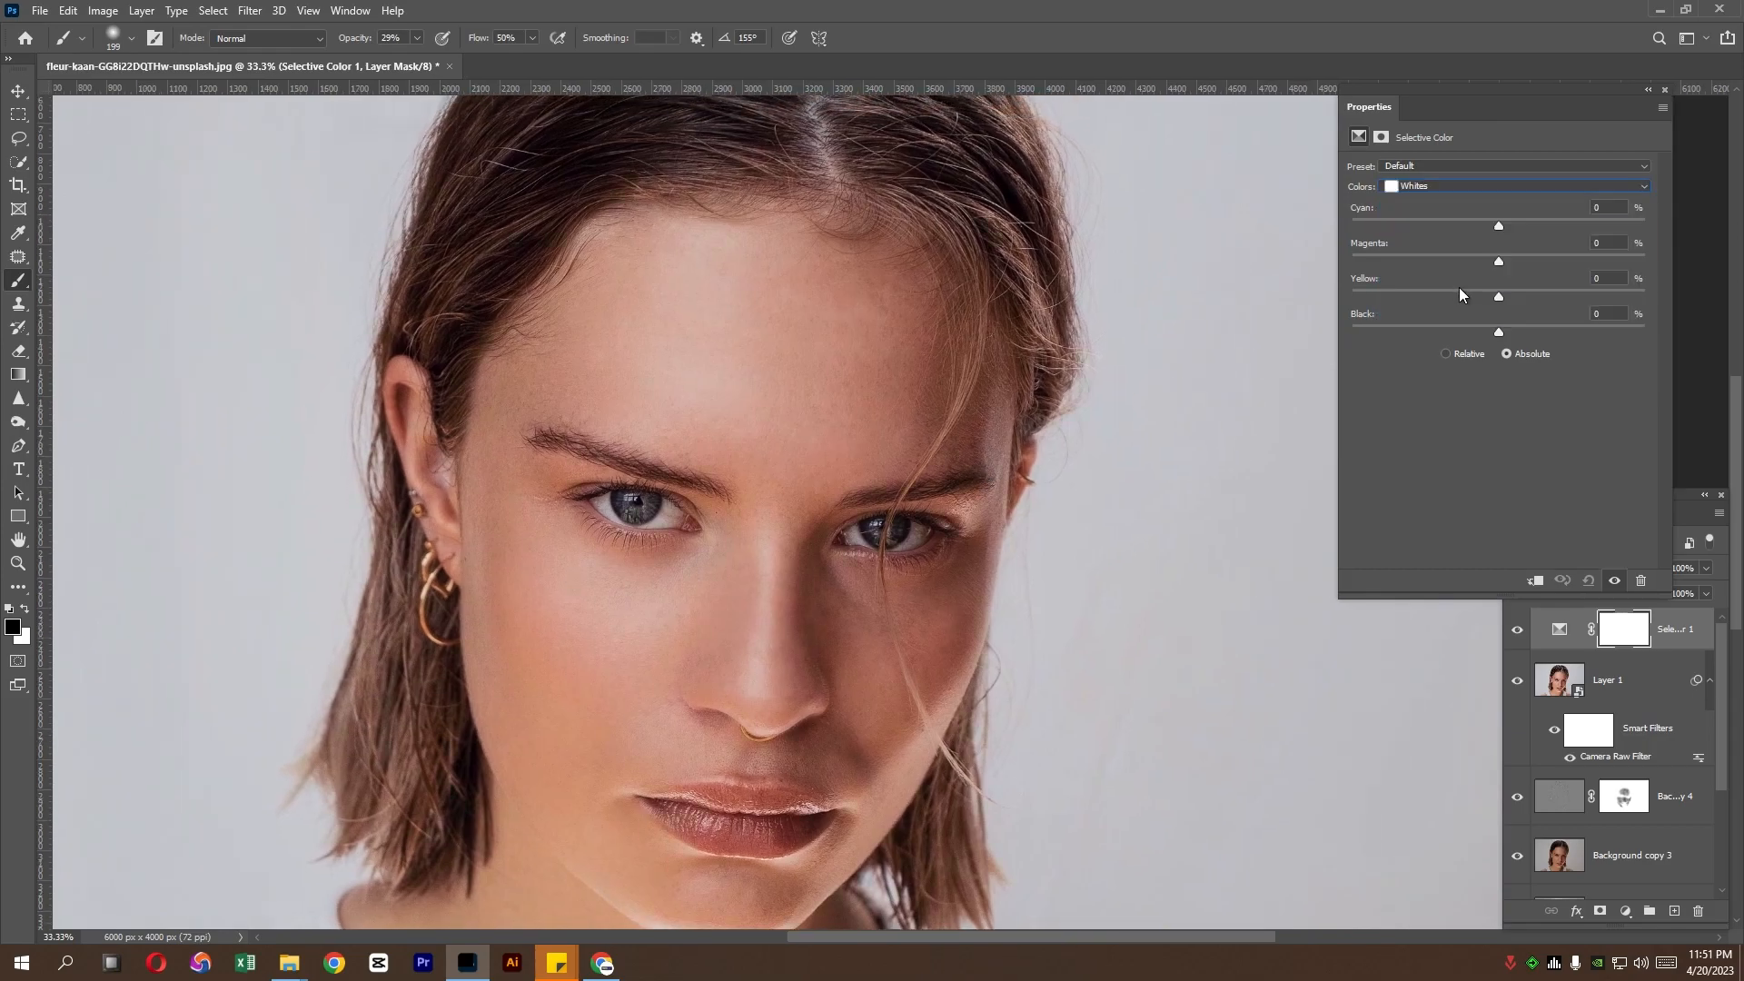
pyautogui.moveTo(1512, 331); pyautogui.dragTo(1513, 297)
pyautogui.moveTo(1498, 261); pyautogui.dragTo(1506, 263)
# Set the Selective Color blacks to +2% black and +1% yellow
pyautogui.click(1501, 190)
pyautogui.click(1496, 322)
pyautogui.moveTo(1501, 335); pyautogui.dragTo(1499, 301)
pyautogui.click(1501, 262)
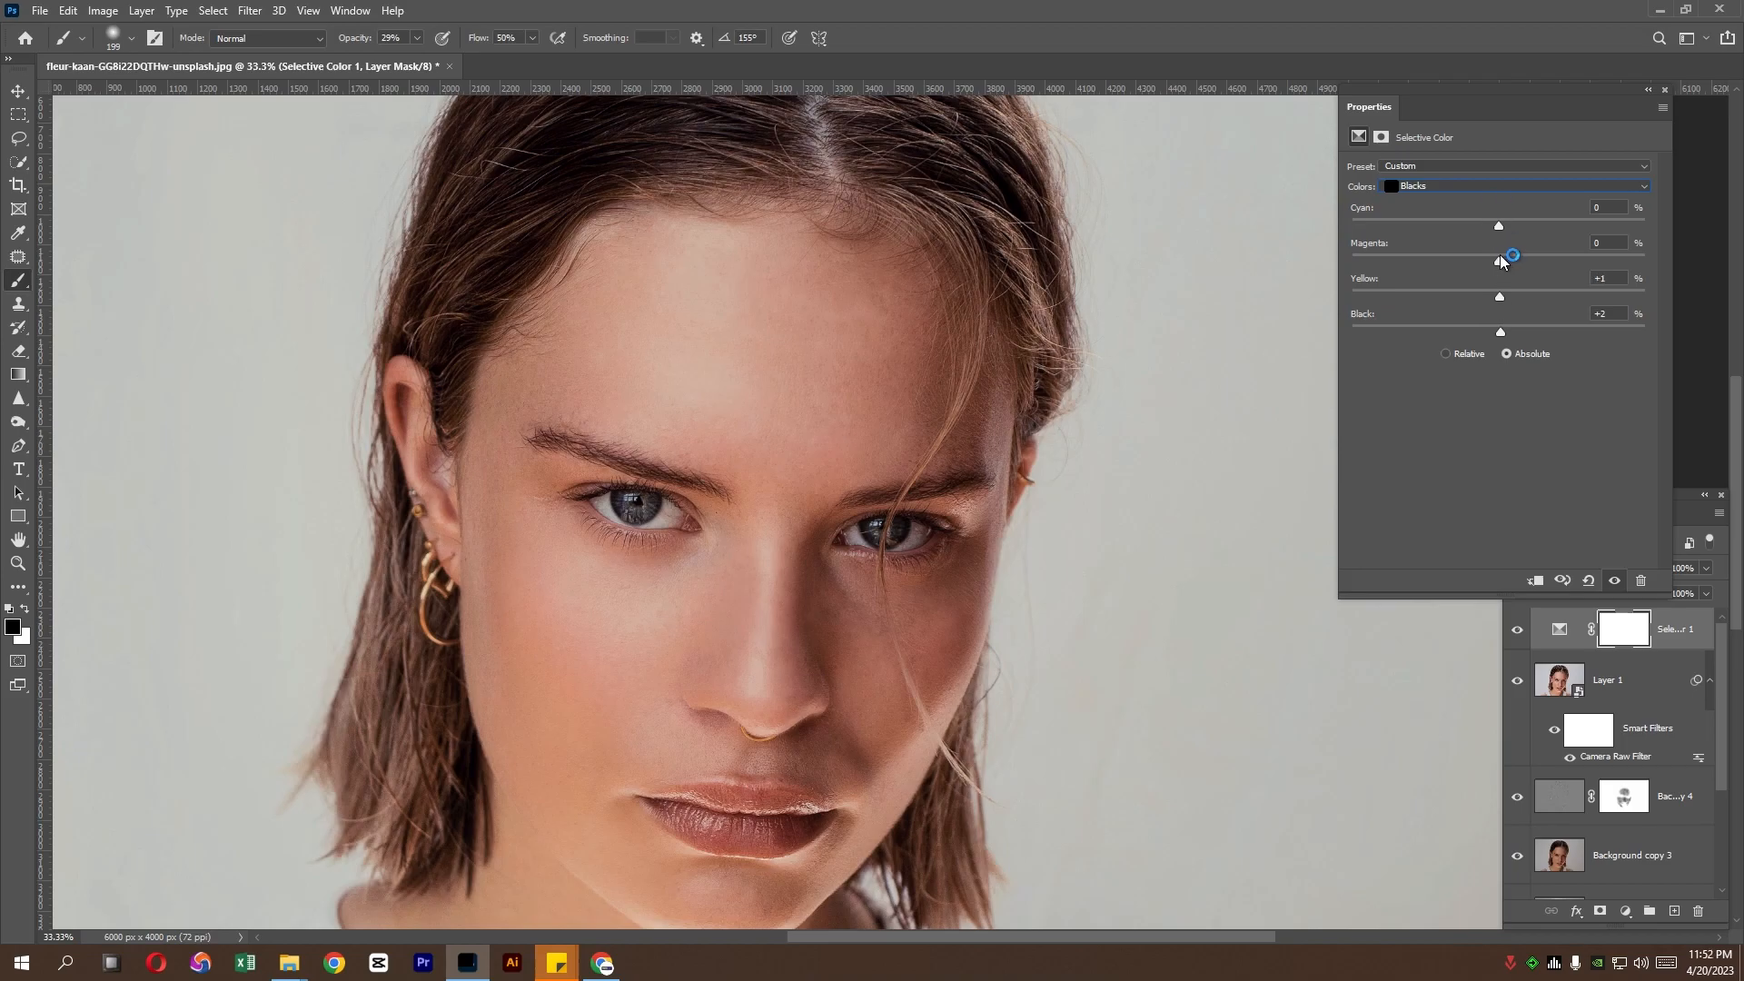
# Set the Selective Color neutrals to -4% black, +1% yellow and +2% cyan
pyautogui.click(1494, 193)
pyautogui.click(1495, 289)
pyautogui.click(1505, 189)
pyautogui.click(1436, 289)
pyautogui.click(1451, 187)
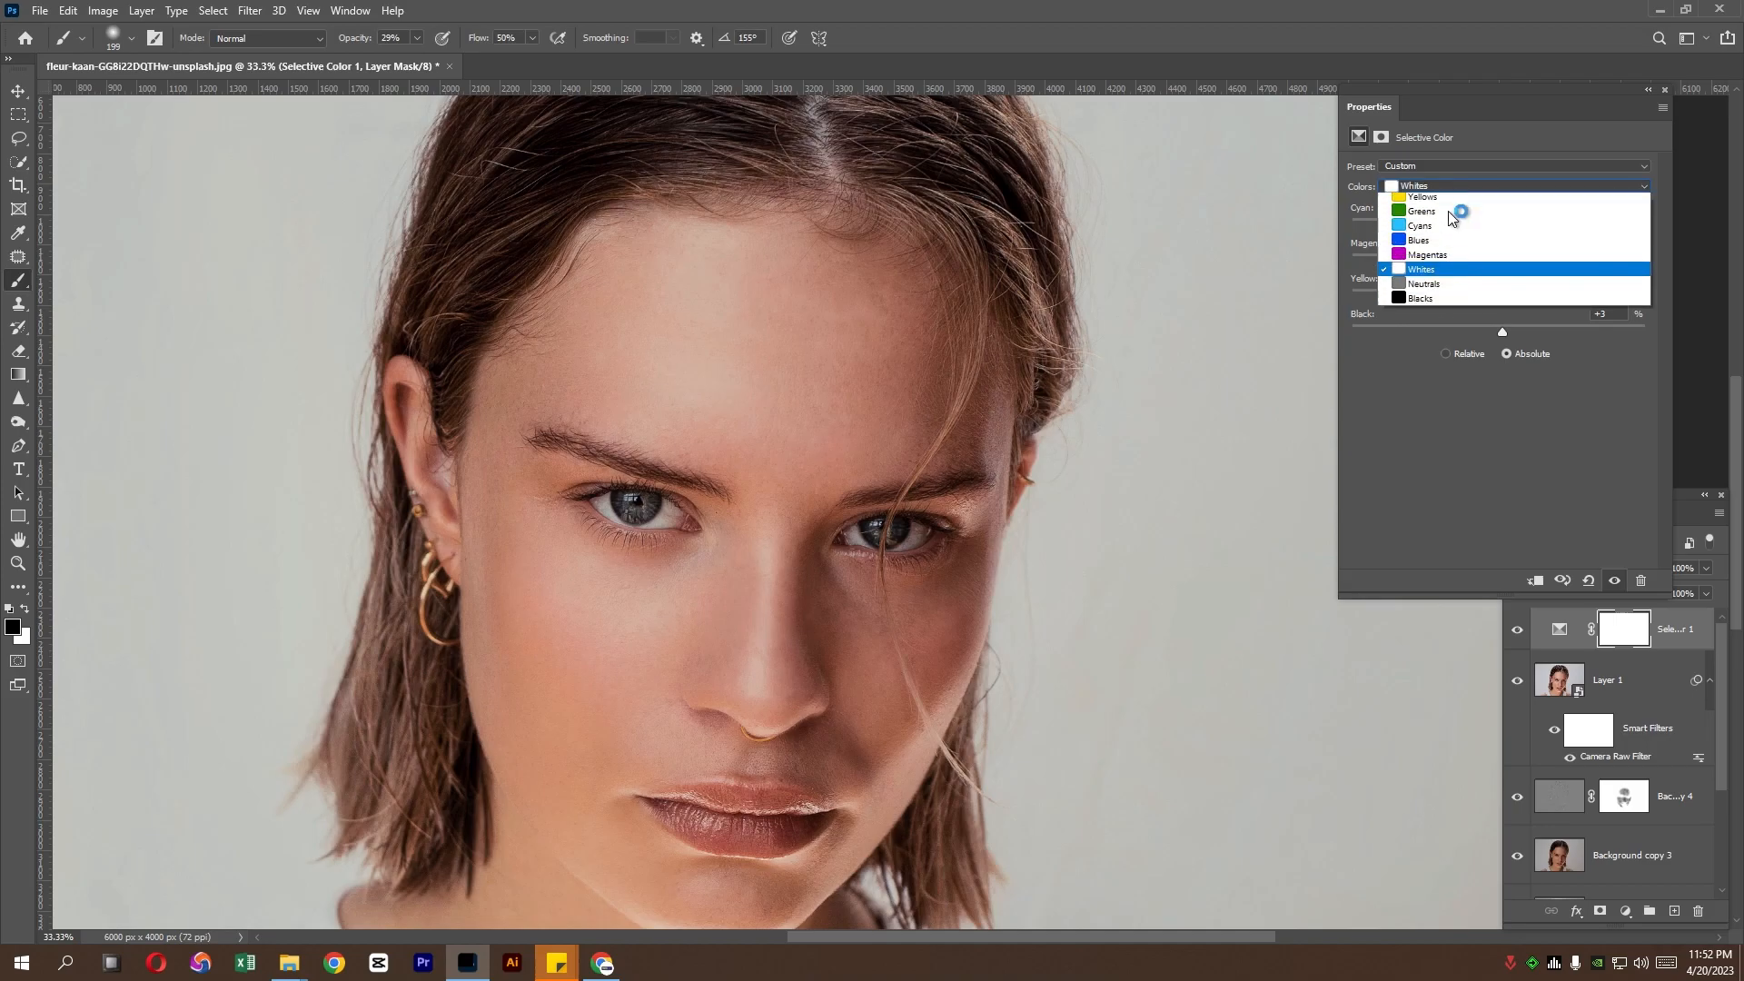
pyautogui.click(1480, 303)
pyautogui.moveTo(1490, 332); pyautogui.dragTo(1500, 293)
pyautogui.moveTo(1495, 226)
pyautogui.mouseDown()
pyautogui.moveTo(1478, 223)
pyautogui.moveTo(1500, 227)
pyautogui.mouseUp()
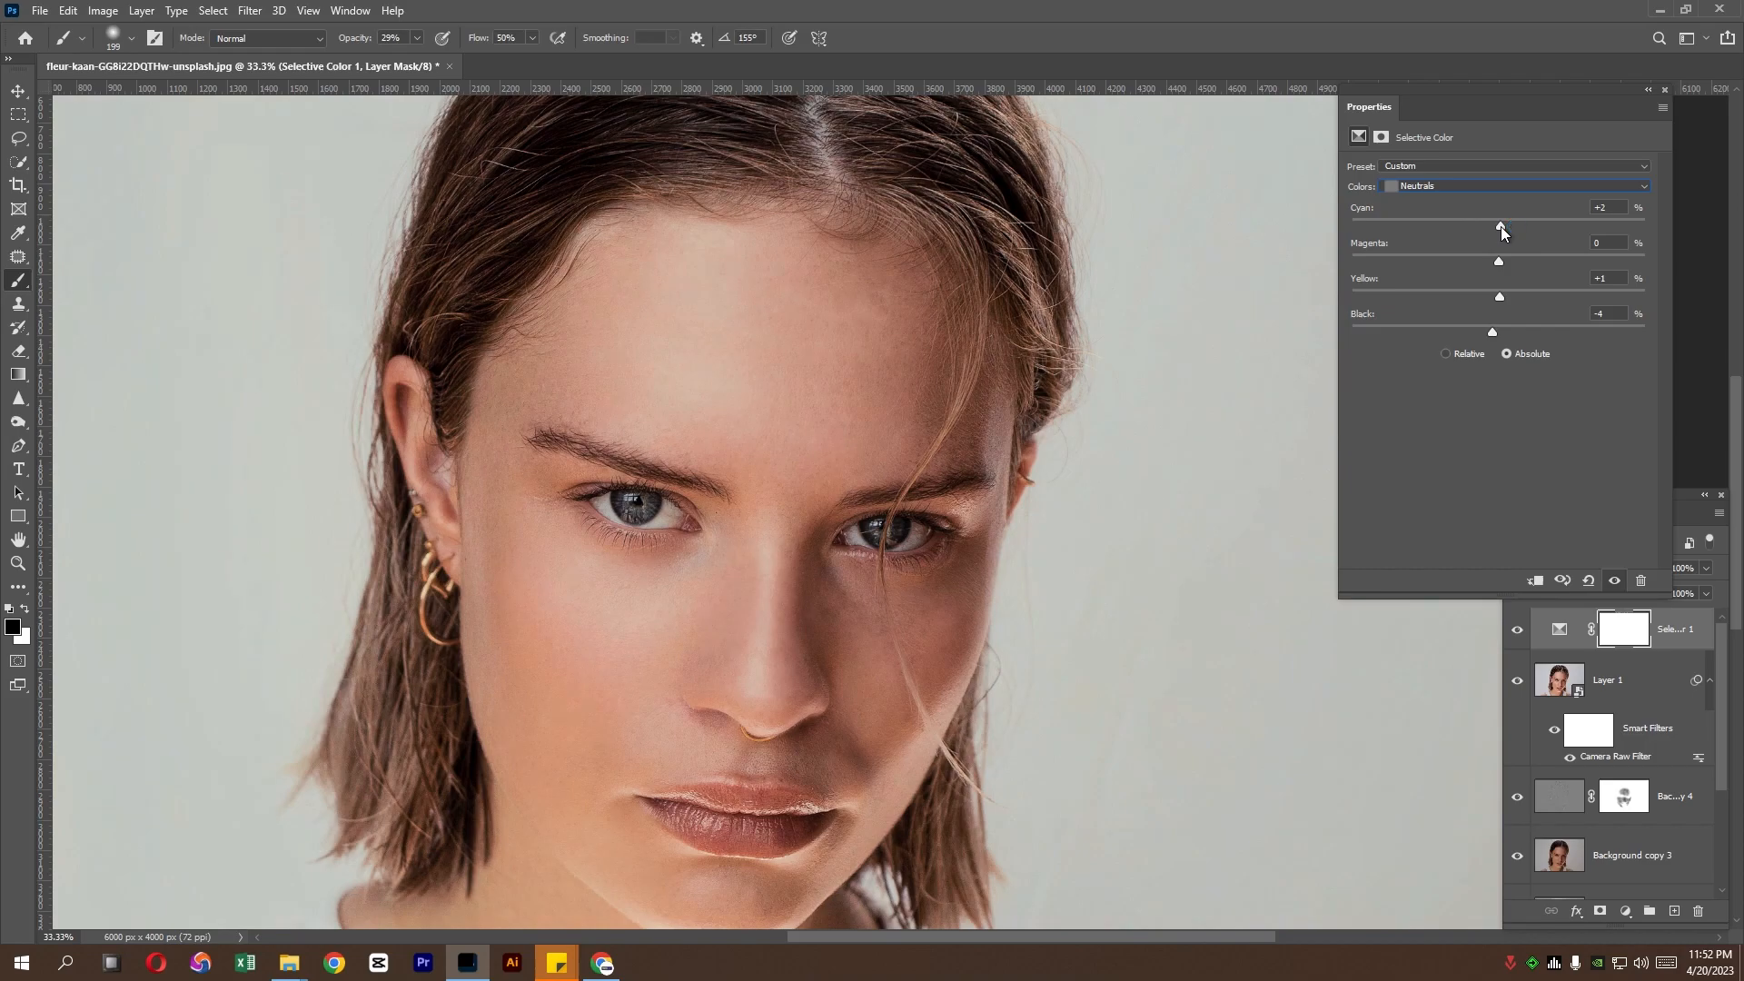
# Set the Selective Color reds to +5% cyan, -1% magenta, -13% yellow and -20% black
pyautogui.click(1500, 186)
pyautogui.click(1495, 204)
pyautogui.moveTo(1524, 225); pyautogui.dragTo(1487, 265)
pyautogui.moveTo(1500, 297); pyautogui.dragTo(1467, 333)
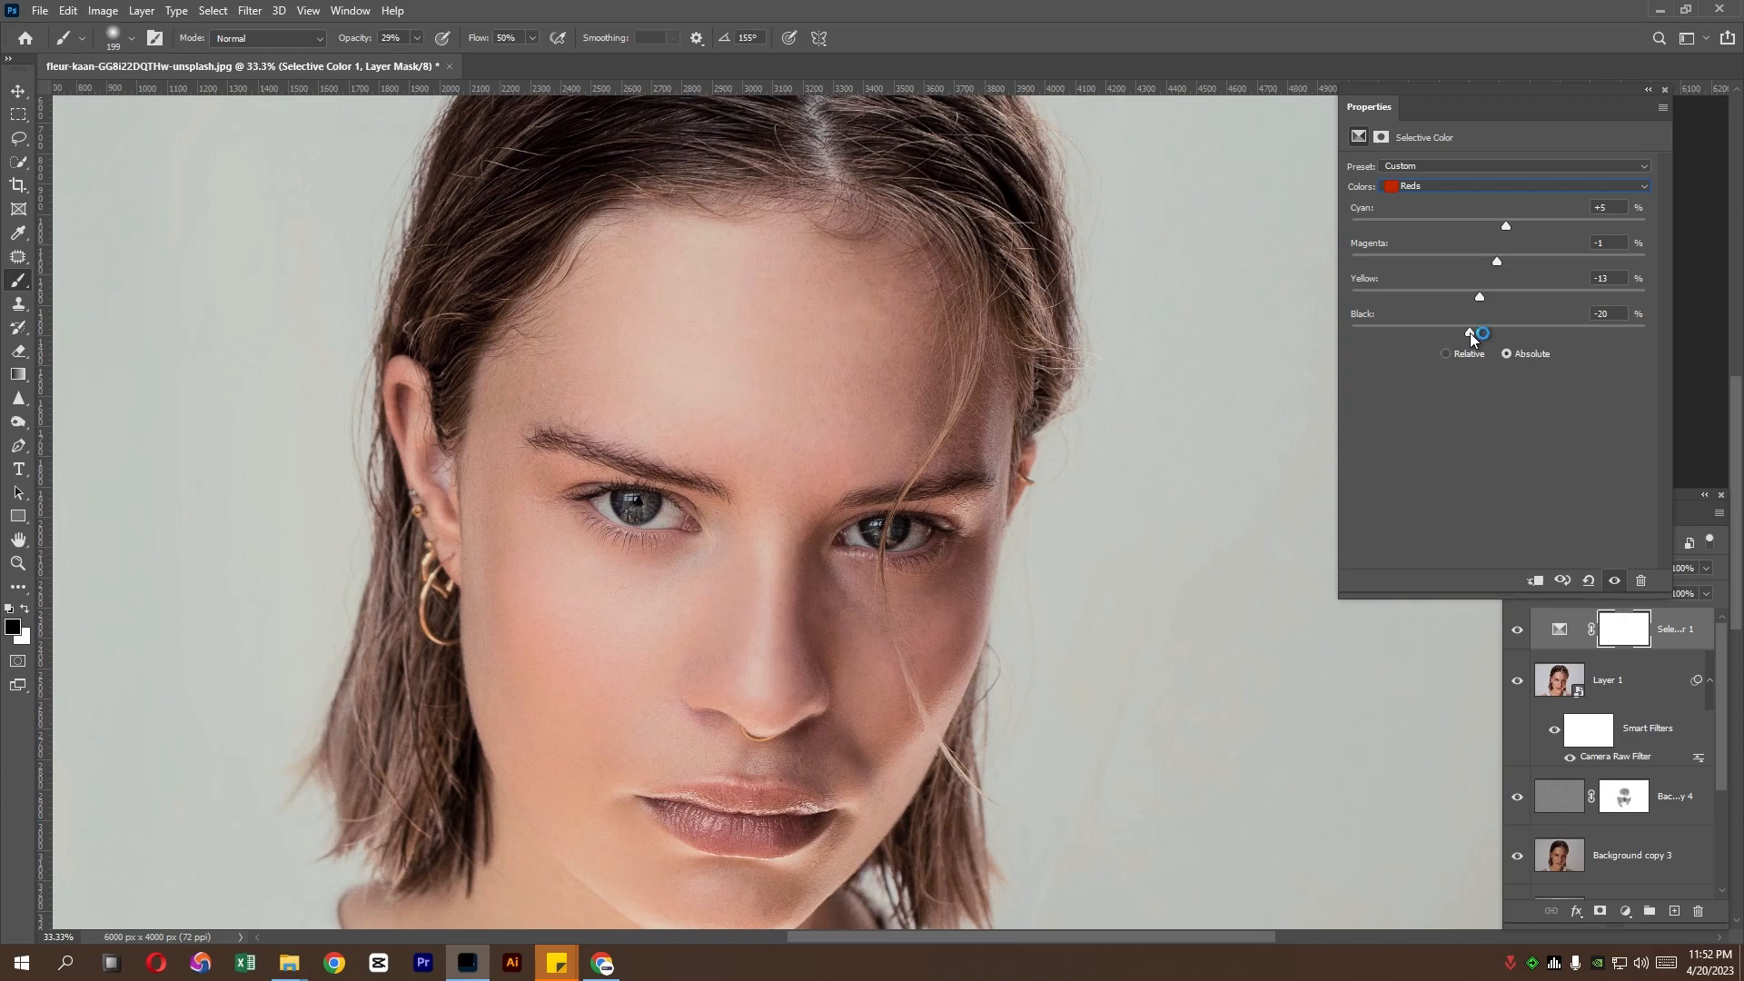
# Adjust the cyan, yellow and black amounts of the Selective Color yellows
pyautogui.click(1417, 186)
pyautogui.click(1416, 201)
pyautogui.moveTo(1499, 333); pyautogui.dragTo(1491, 297)
pyautogui.moveTo(1530, 227); pyautogui.dragTo(1464, 227)
pyautogui.moveTo(1494, 332); pyautogui.dragTo(1520, 333)
# Set the black of the Selective Color neutrals to +1% and collapse the adjustment's properties
pyautogui.click(1494, 186)
pyautogui.click(1445, 305)
pyautogui.moveTo(1497, 332); pyautogui.dragTo(1502, 333)
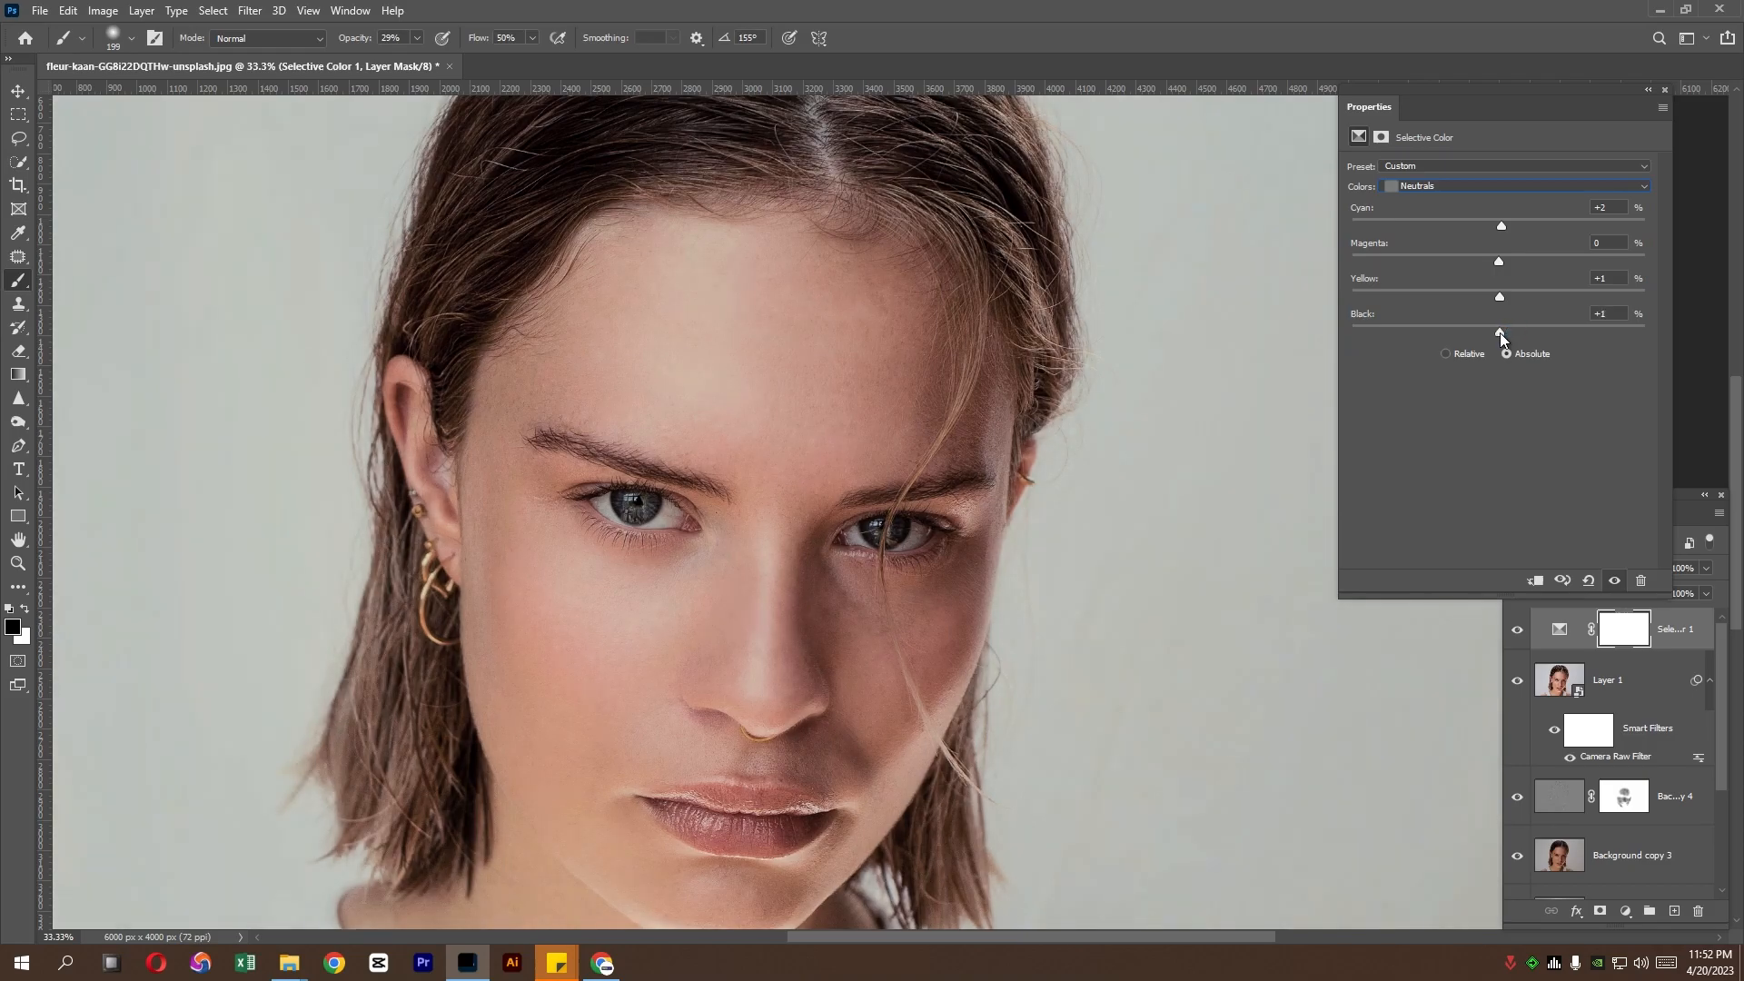
pyautogui.click(1648, 90)
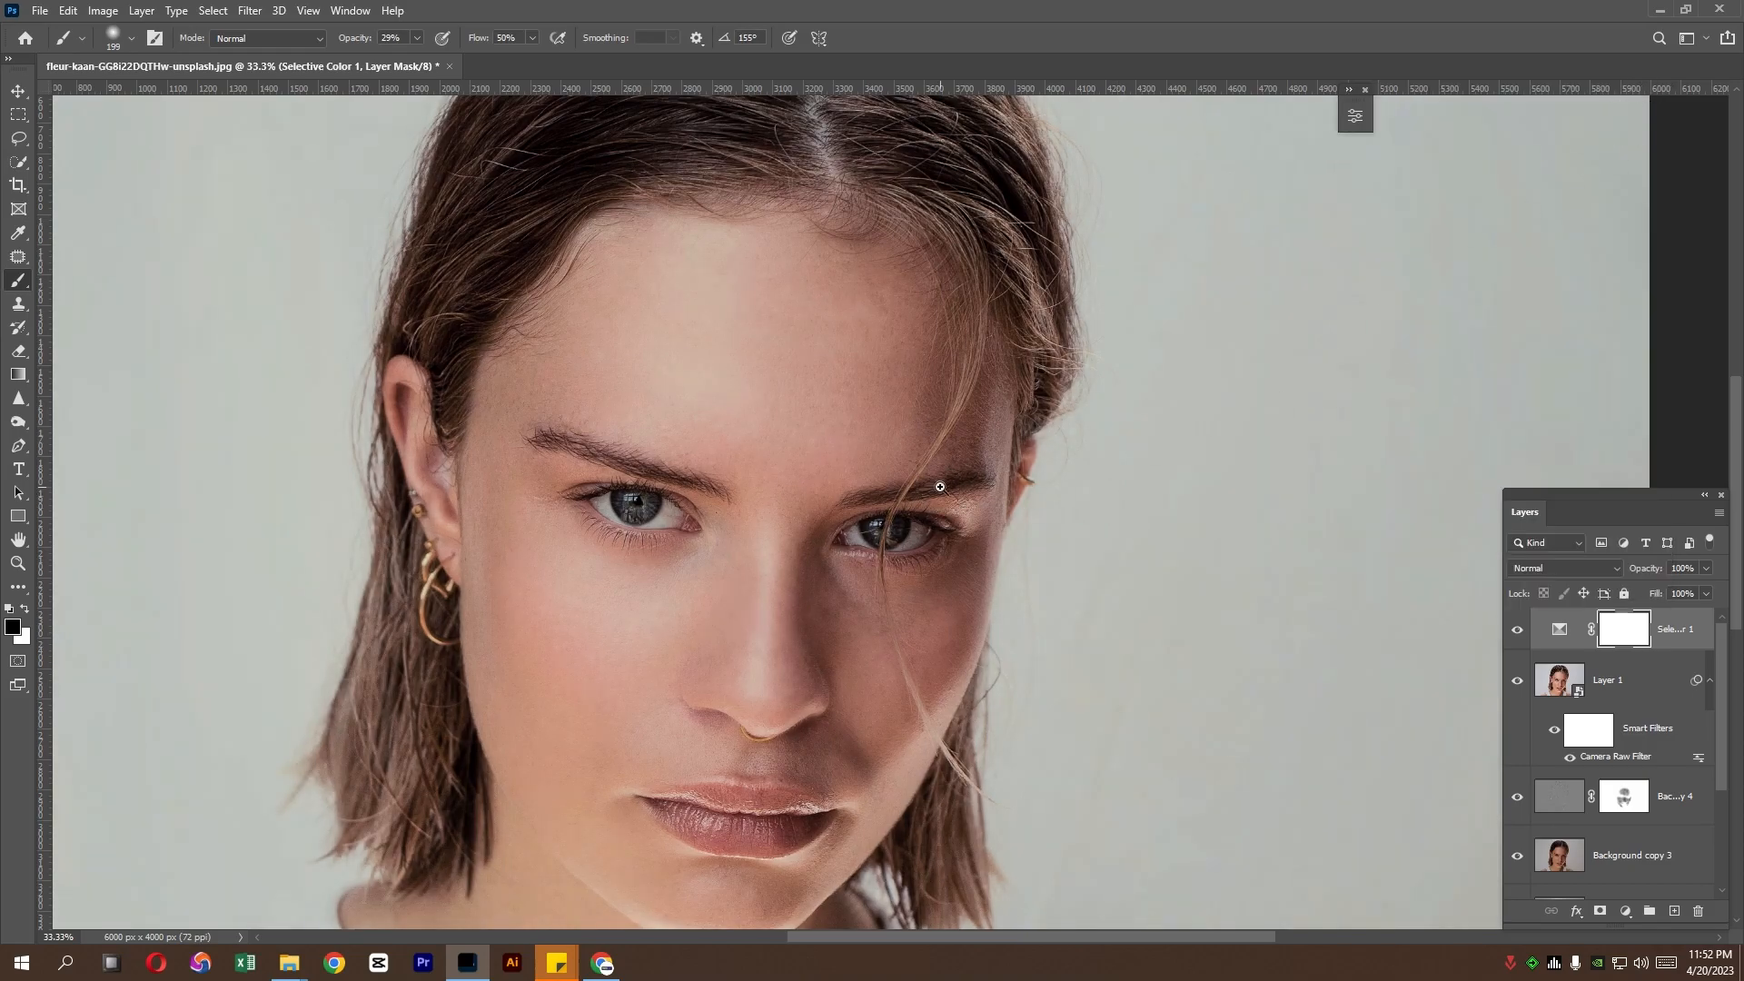
# Compare the portrait before and after the color correction by toggling the Selective Color 1 layer's visibility
pyautogui.hotkey('ctrl', '-')
pyautogui.click(1507, 636)
pyautogui.click(1507, 636)
pyautogui.click(1508, 638)
pyautogui.click(1509, 640)
pyautogui.moveTo(1087, 504); pyautogui.dragTo(1105, 551)
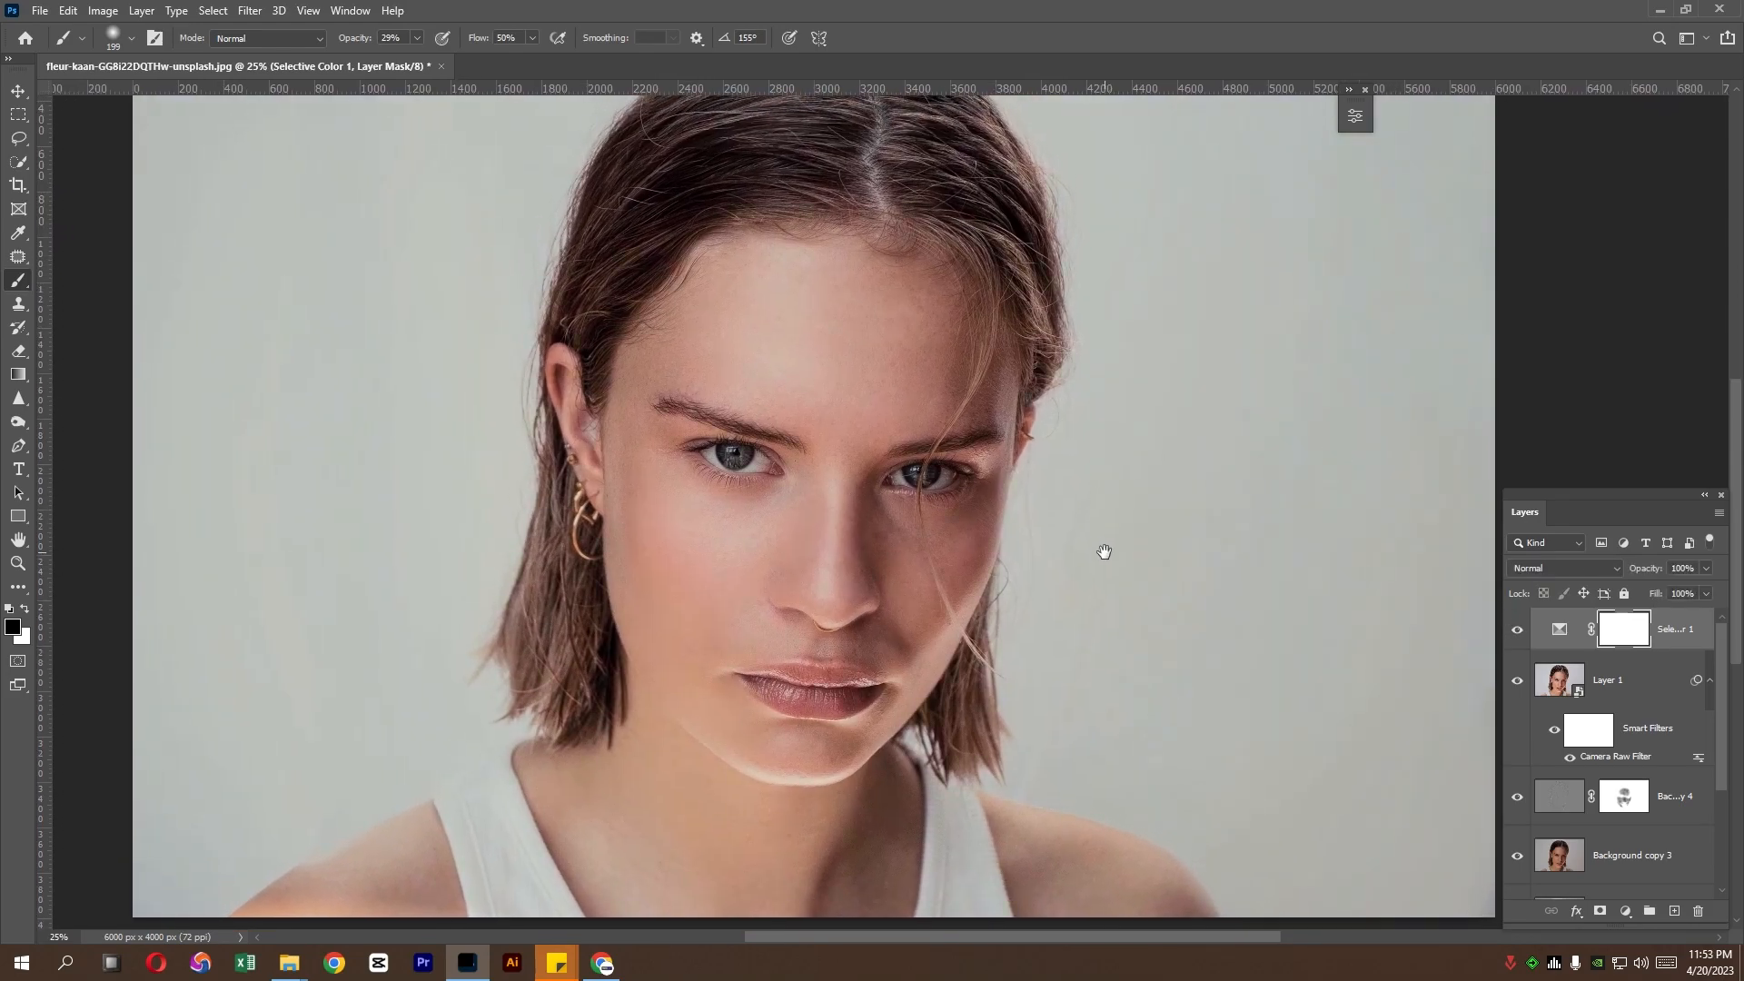
pyautogui.click(1517, 631)
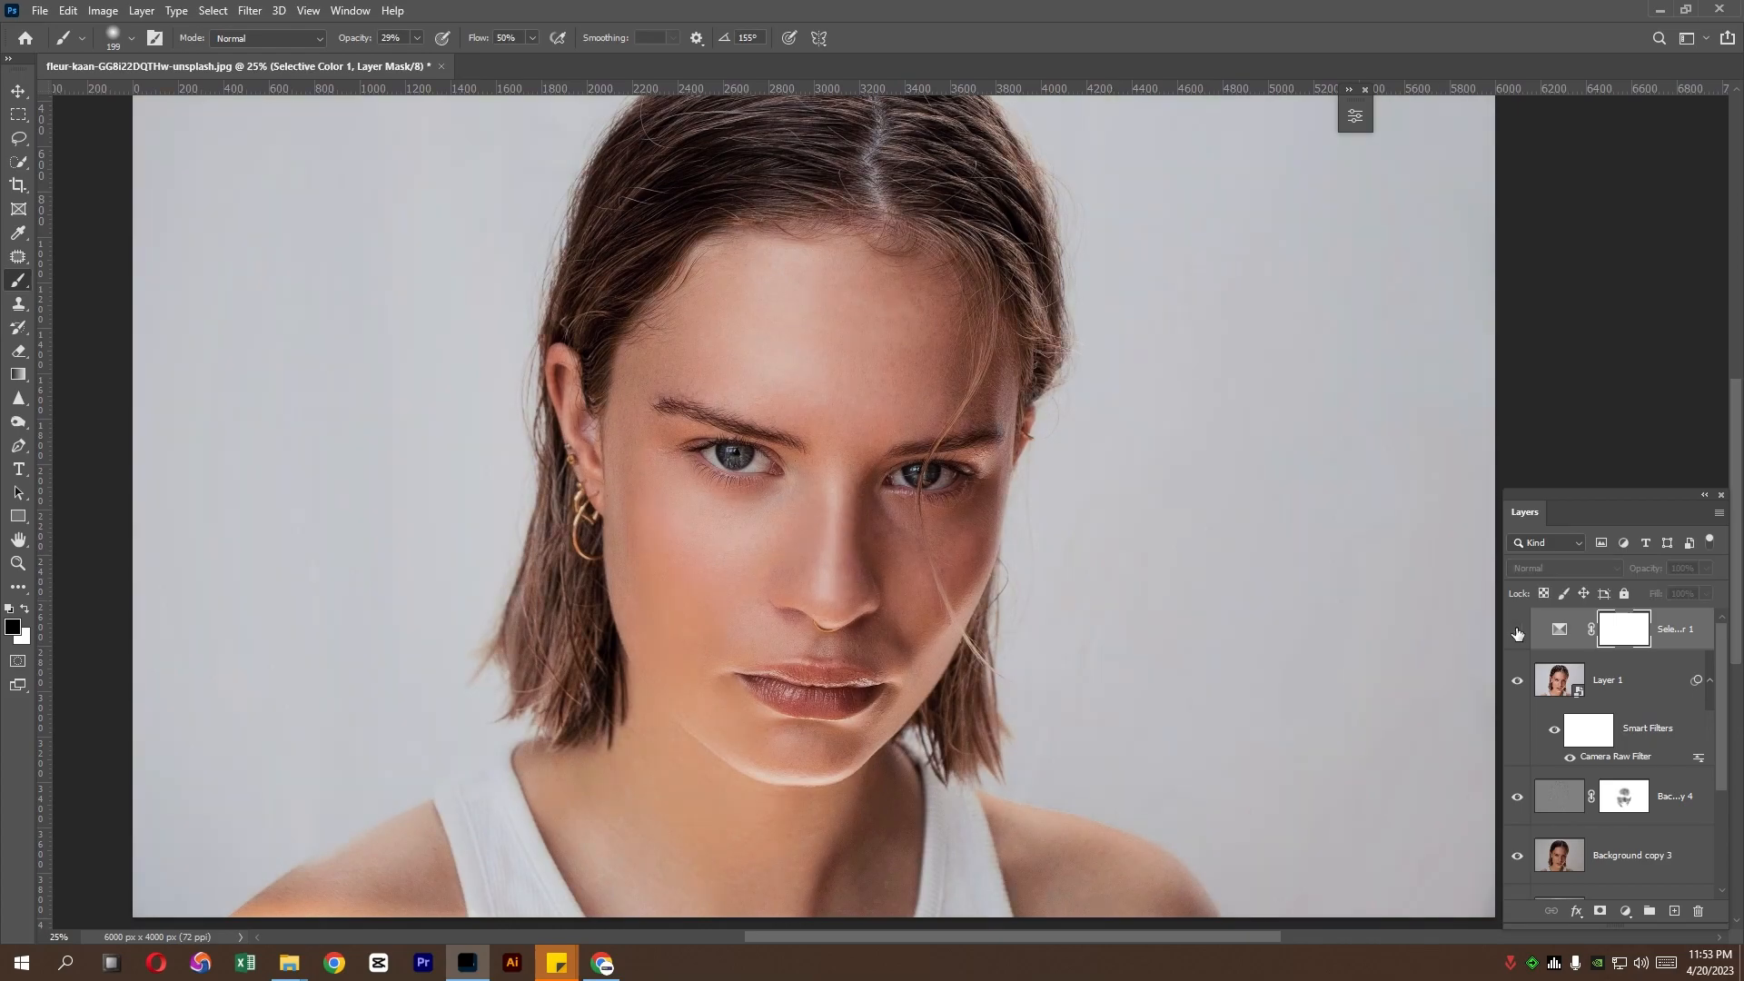
pyautogui.click(1517, 633)
pyautogui.click(1517, 633)
pyautogui.click(1516, 633)
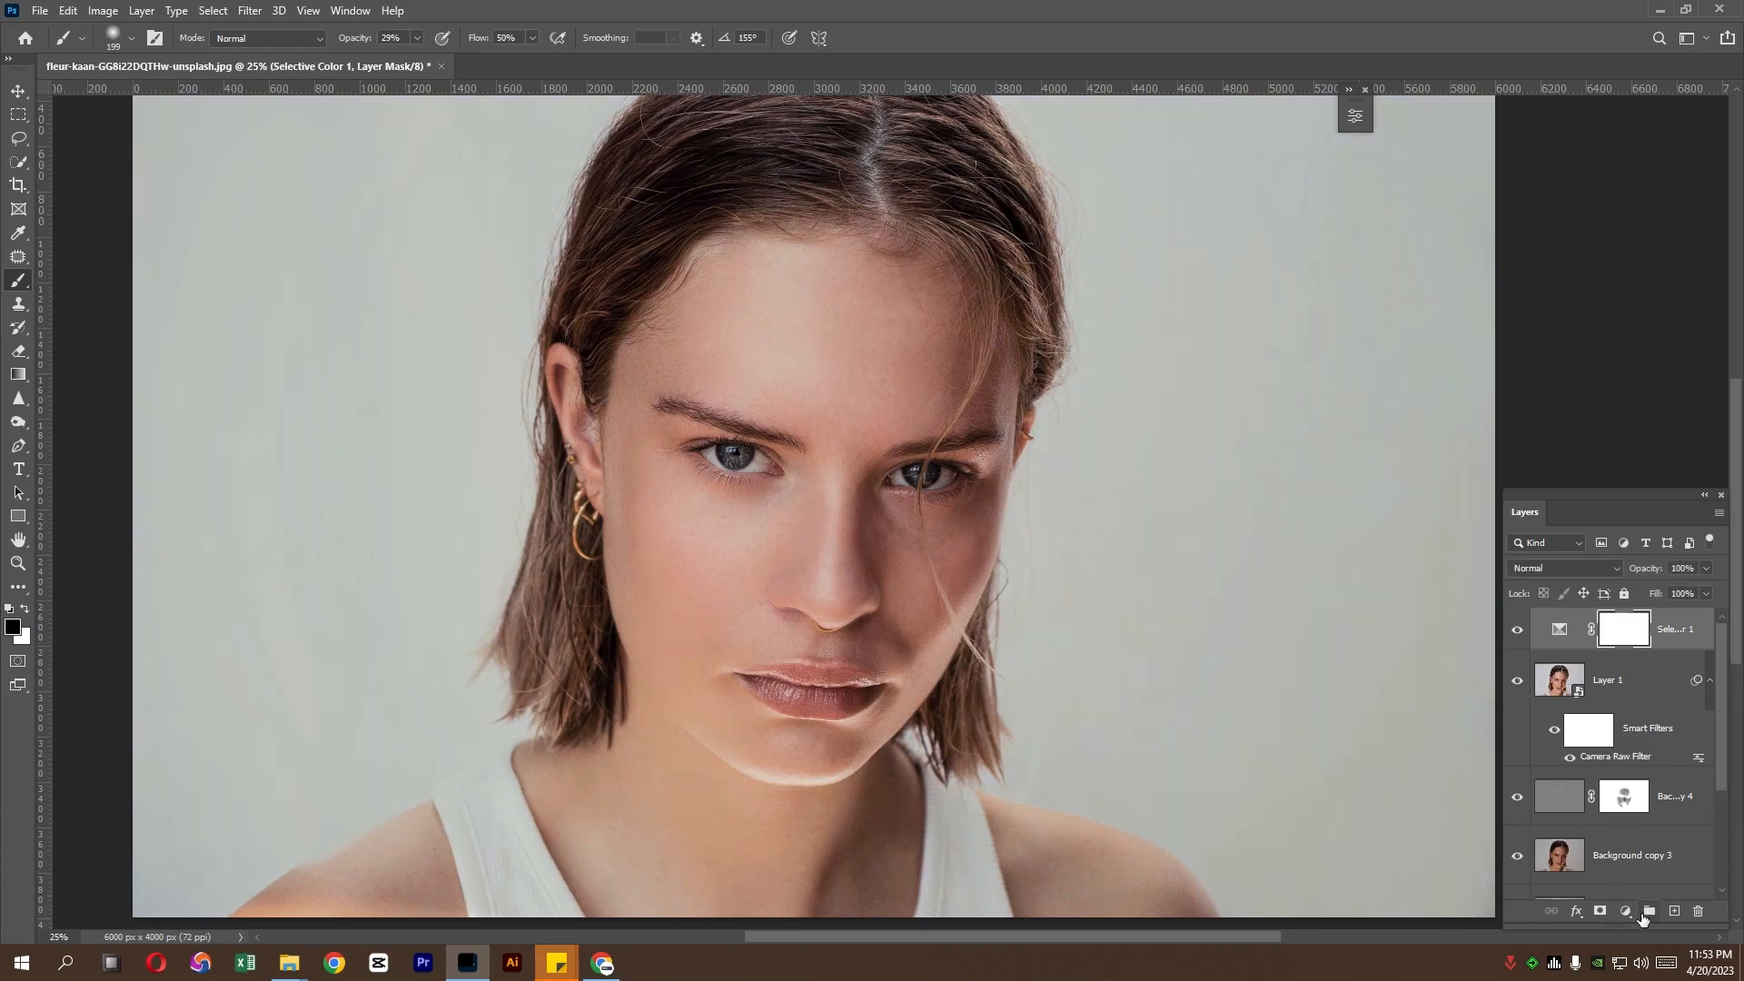
# Add a Color Balance adjustment layer above Selective Color 1
pyautogui.click(1627, 911)
pyautogui.click(1669, 755)
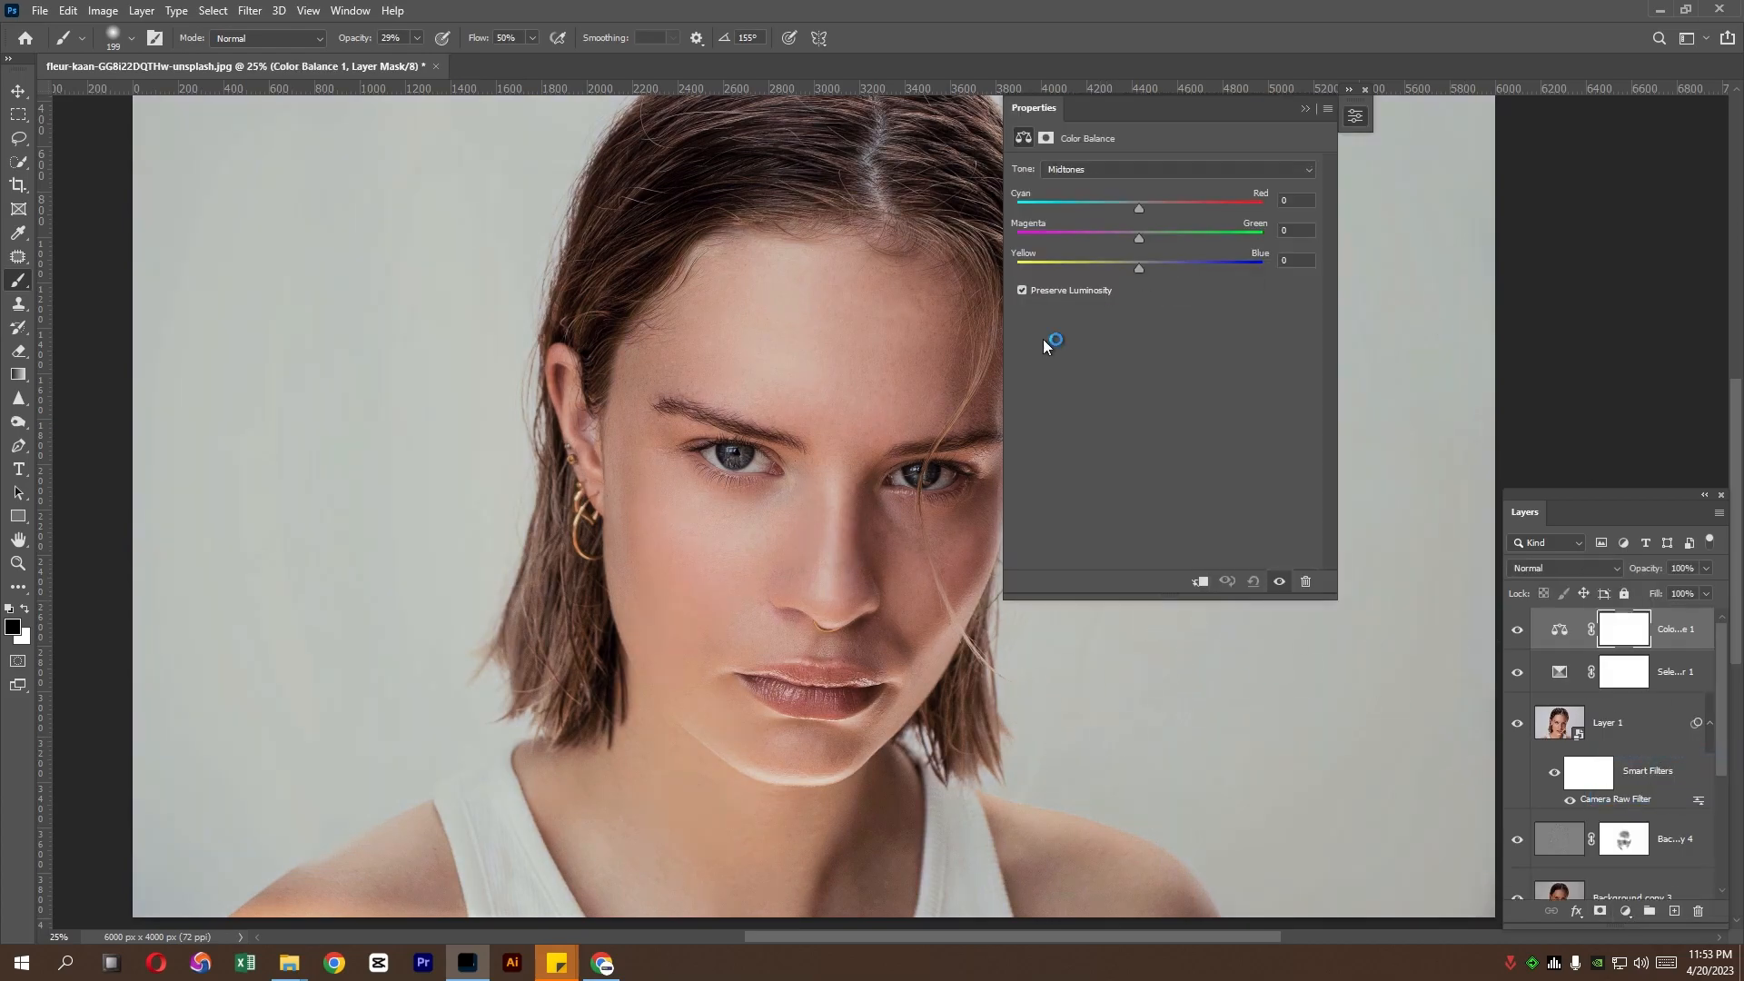
# Shift the Color Balance midtones slightly toward cyan with blue at +4, then set the highlights' yellow-blue to -23 and nudge them toward red
pyautogui.moveTo(1184, 129); pyautogui.dragTo(1351, 128)
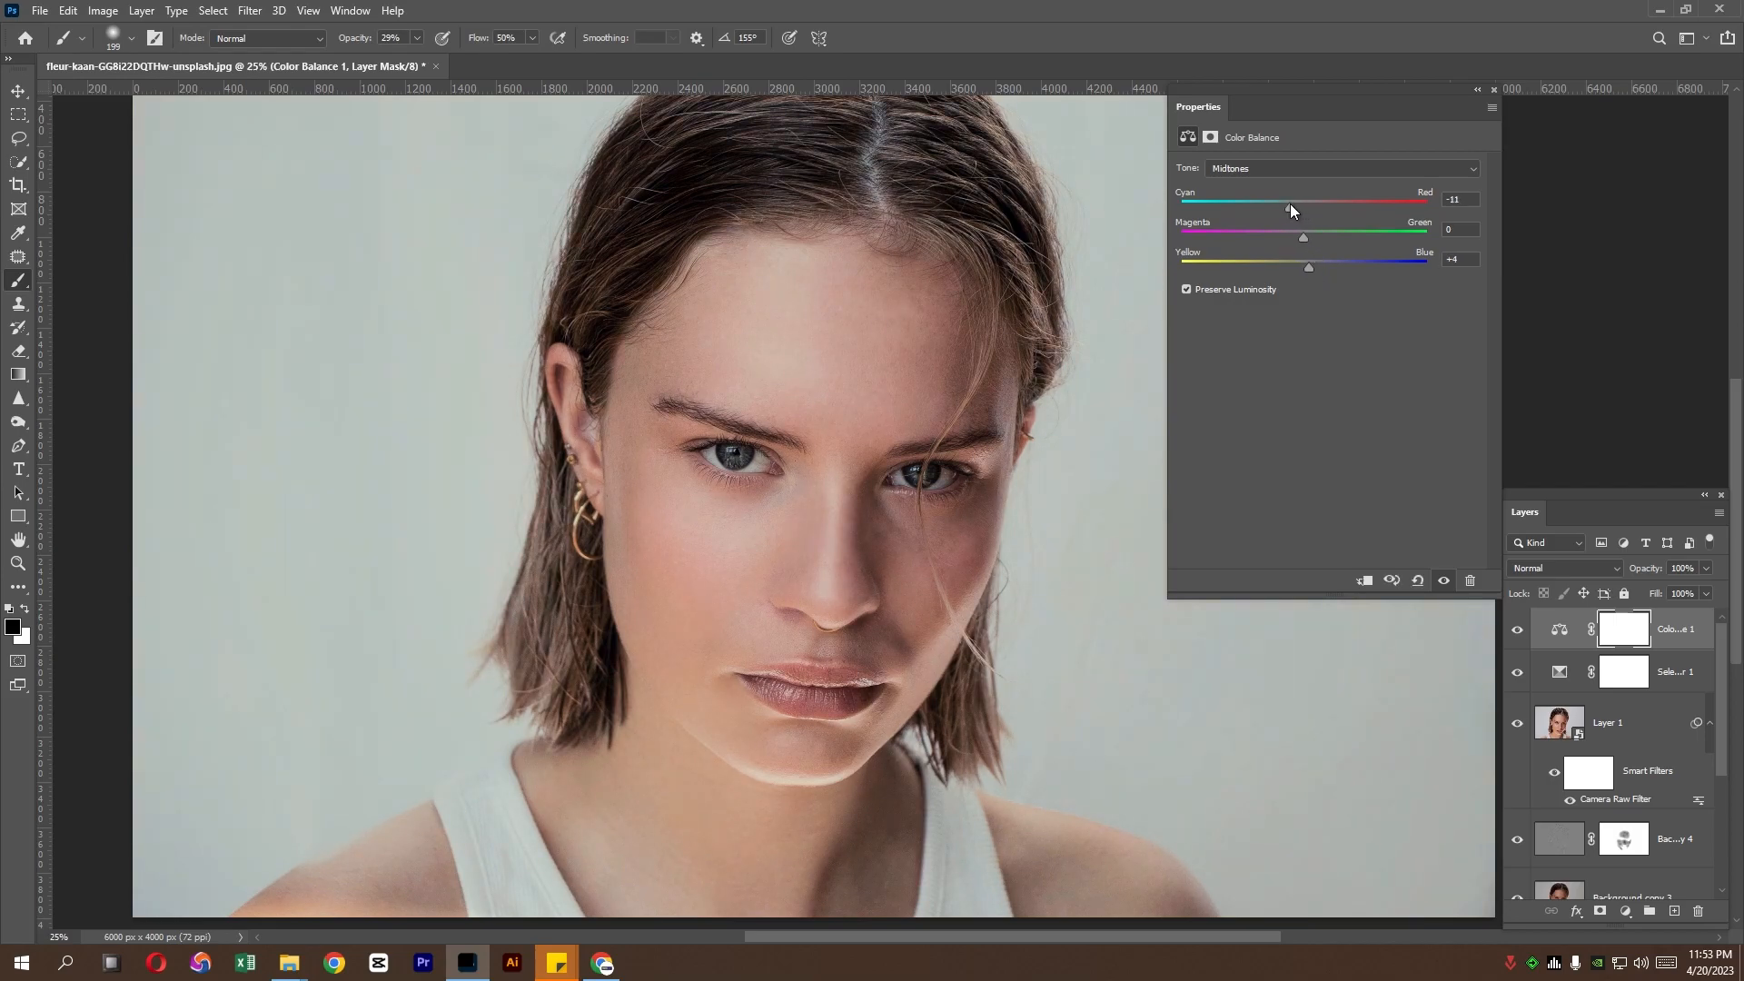
pyautogui.moveTo(1289, 205)
pyautogui.mouseDown()
pyautogui.moveTo(1321, 205)
pyautogui.moveTo(1299, 205)
pyautogui.mouseUp()
pyautogui.click(1299, 169)
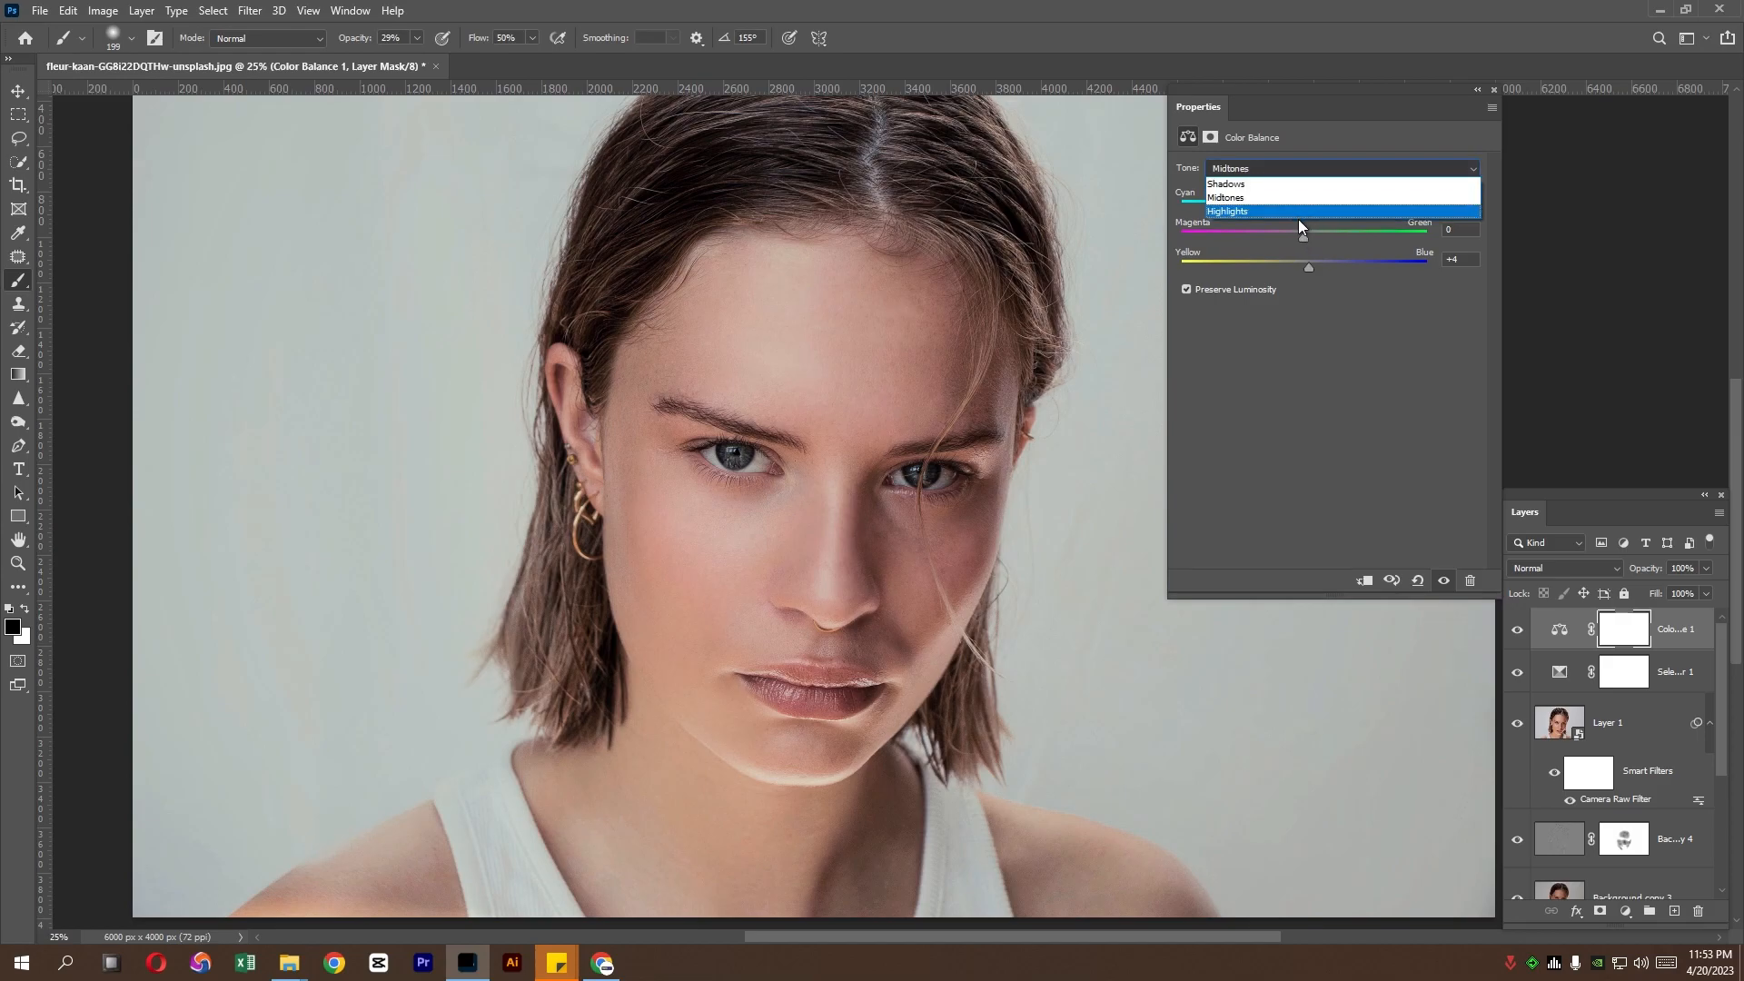
pyautogui.click(1301, 212)
pyautogui.moveTo(1304, 268); pyautogui.dragTo(1274, 269)
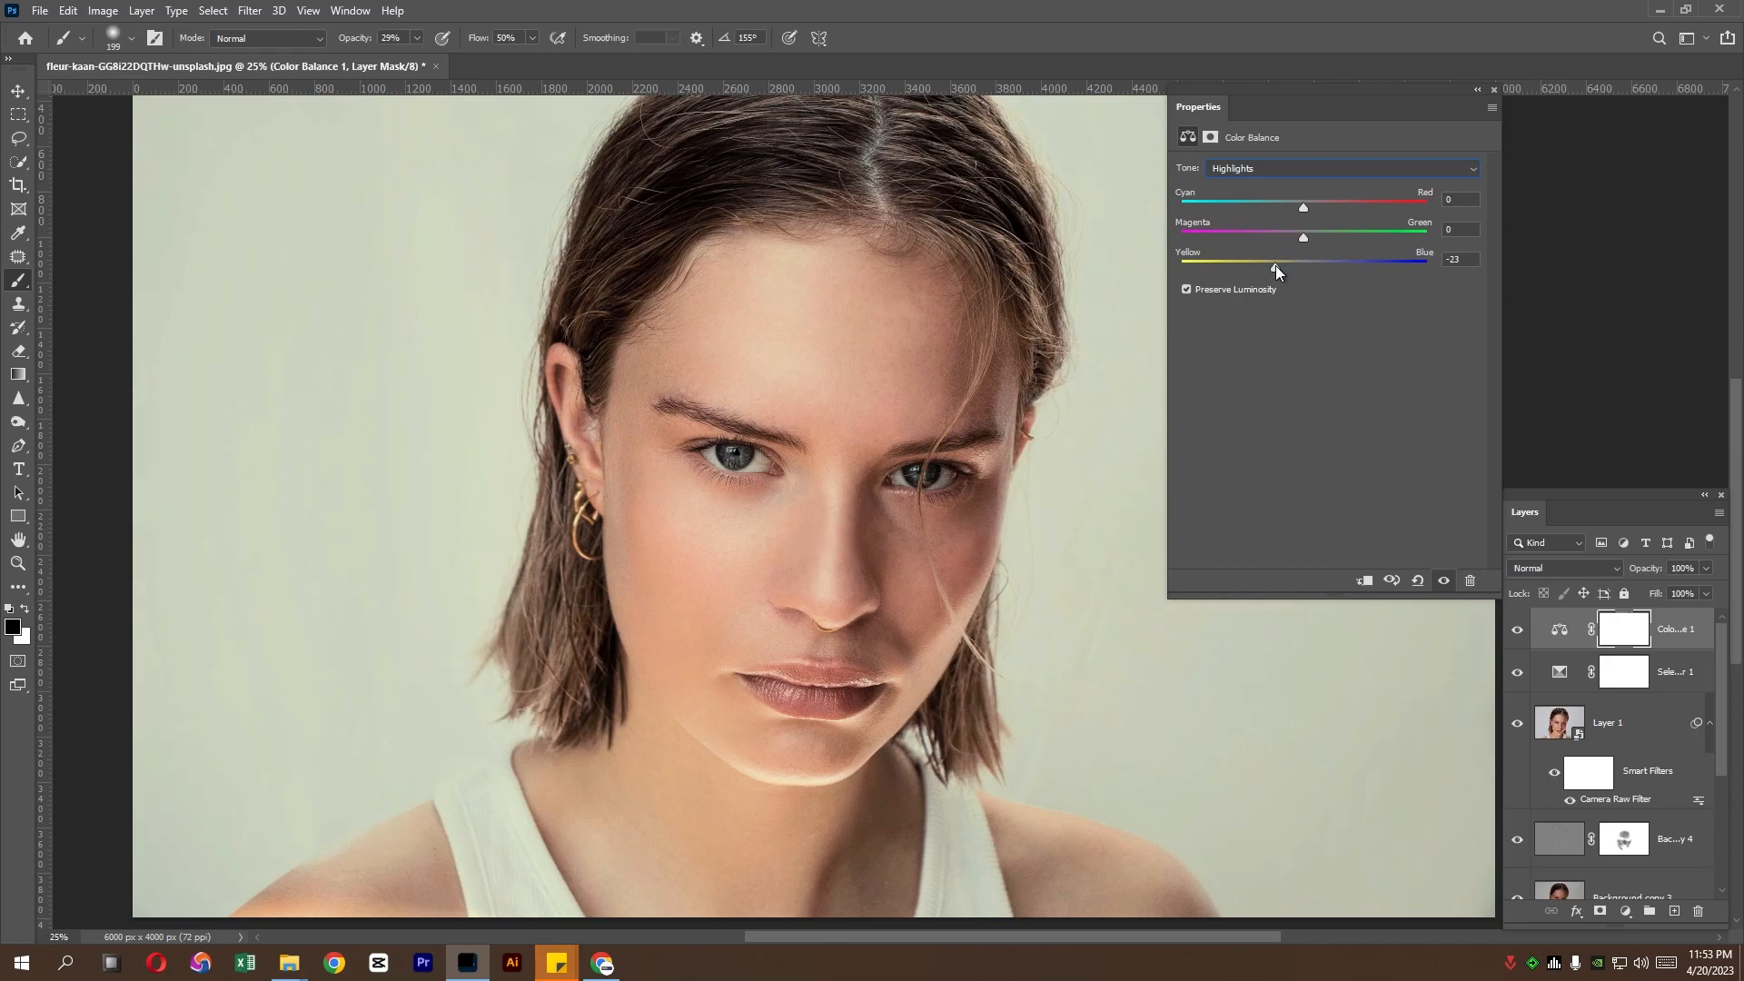
pyautogui.moveTo(1306, 208); pyautogui.dragTo(1312, 210)
# Set the Color Balance shadows to -4 cyan-red and +7 yellow-blue, and collapse the adjustment's properties
pyautogui.click(1304, 178)
pyautogui.click(1291, 183)
pyautogui.moveTo(1302, 266); pyautogui.dragTo(1308, 265)
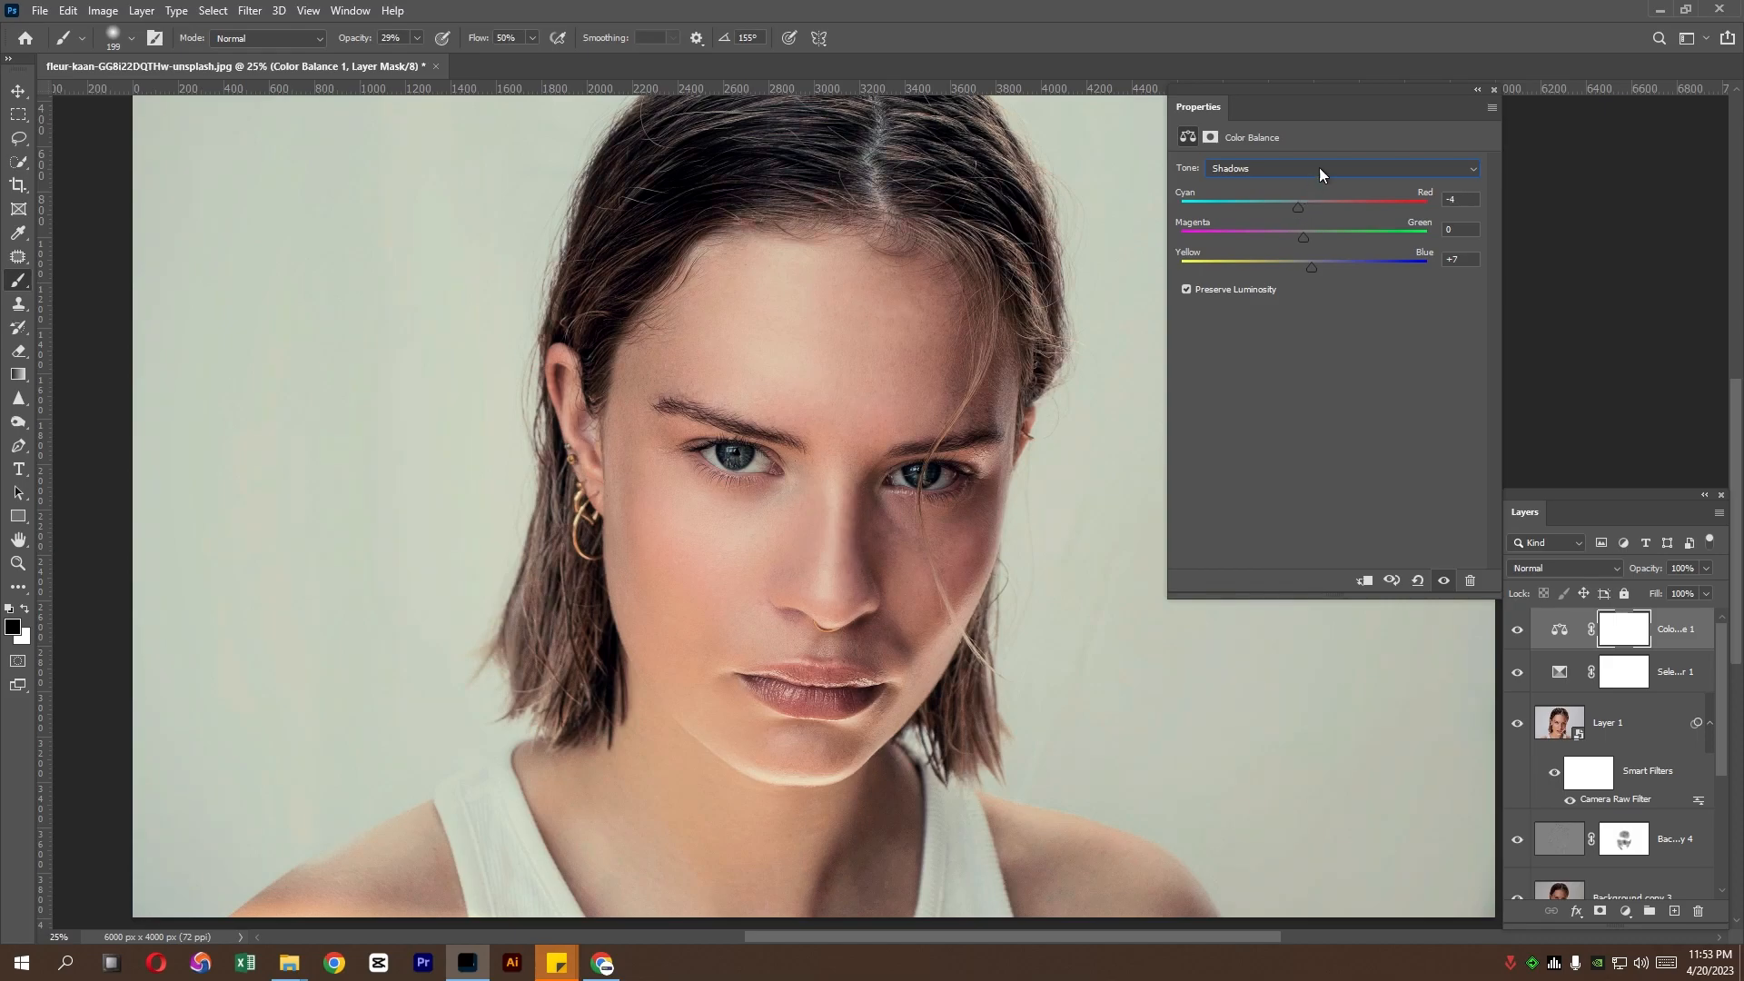
pyautogui.click(1476, 90)
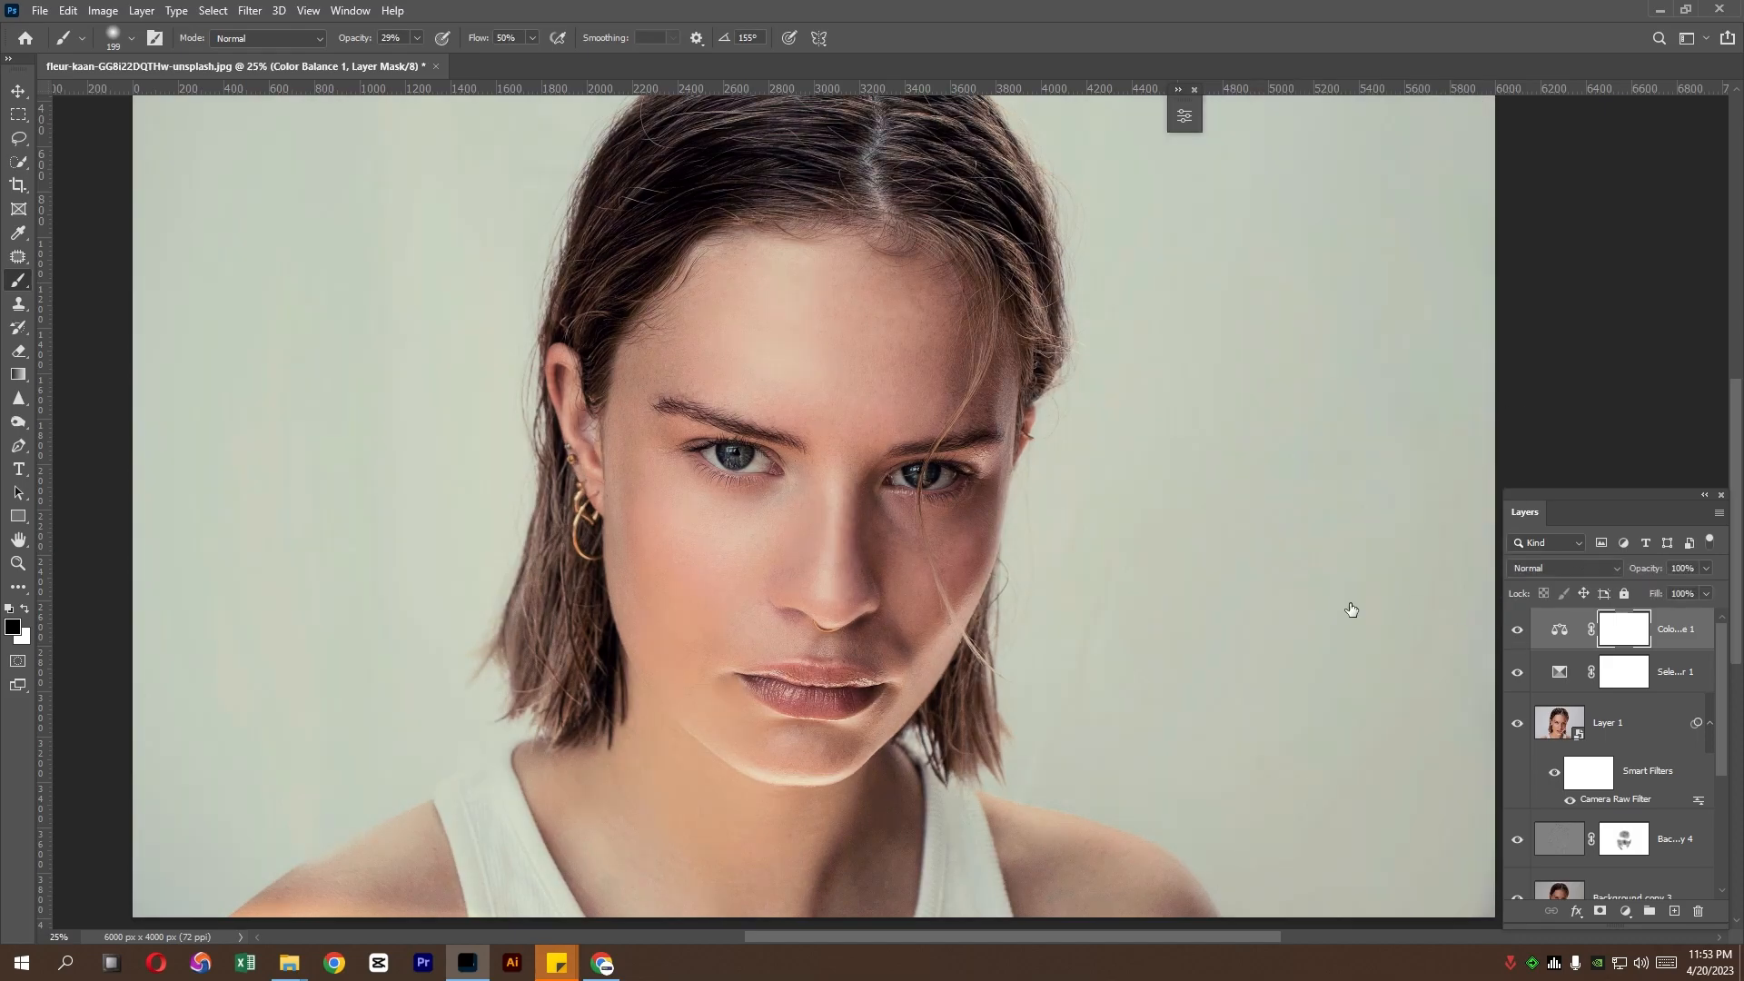
# Hide the retouching layers below Layer 1 and briefly toggle Layer 1's visibility, leaving it on
pyautogui.scroll(-1, 960, 573)
pyautogui.scroll(1, 961, 572)
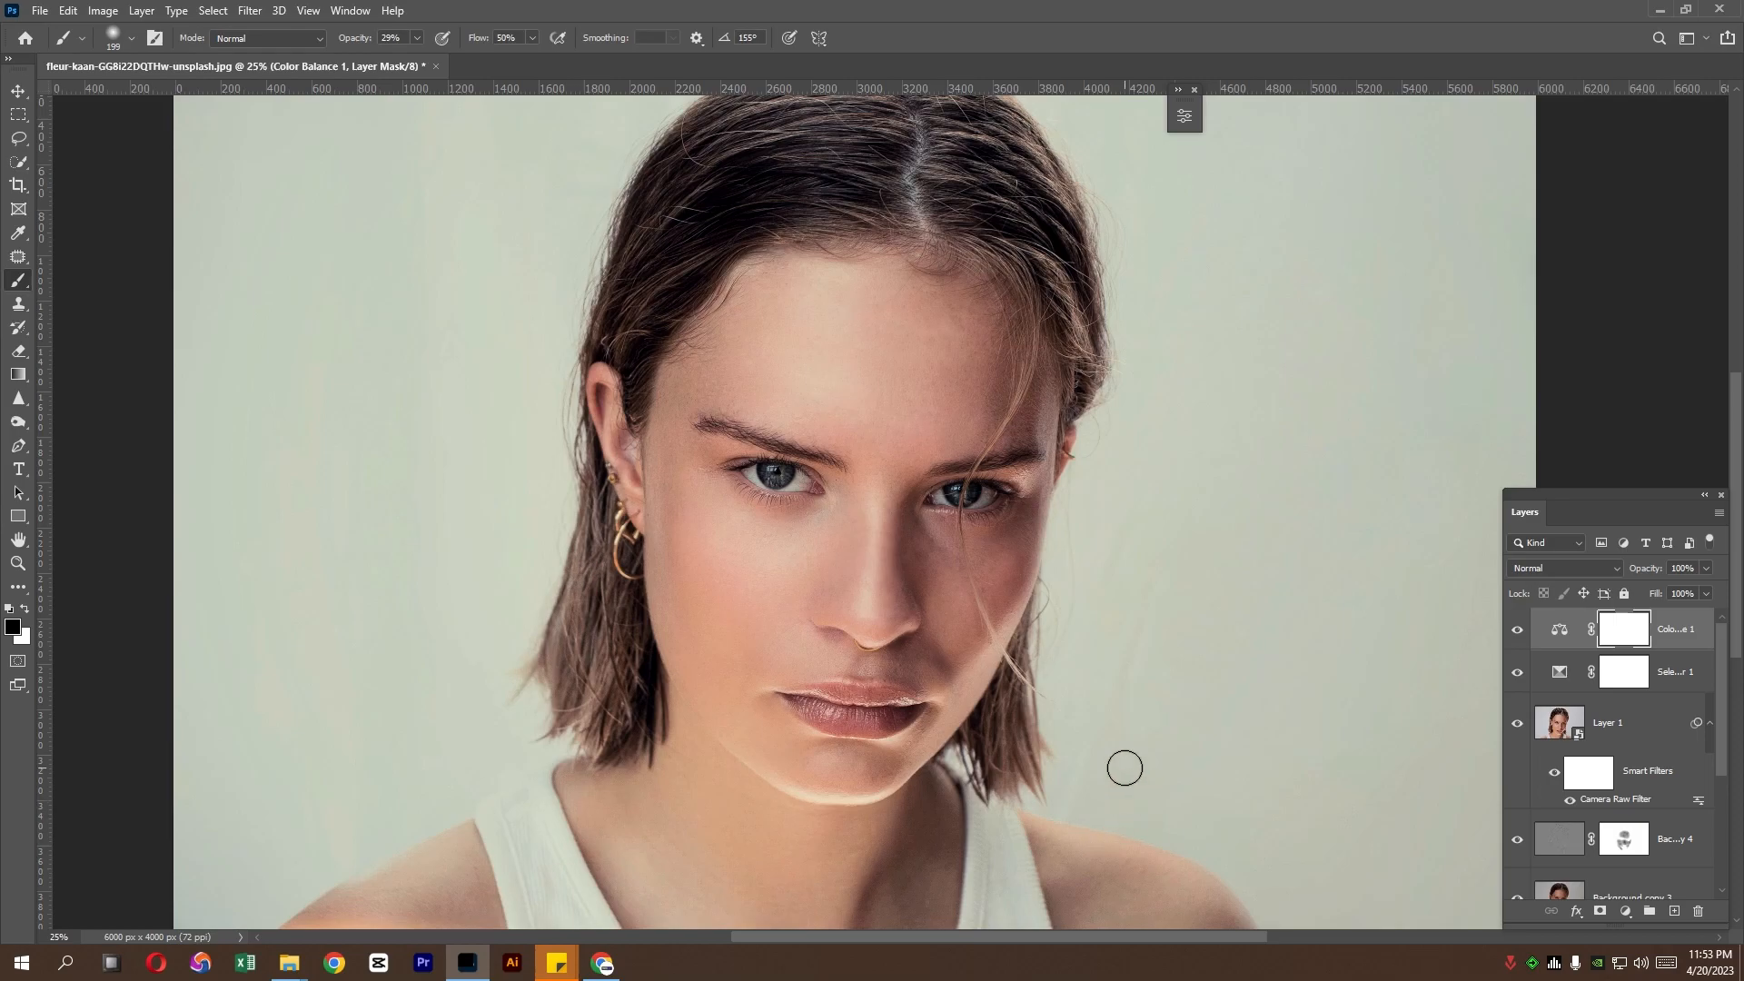
pyautogui.scroll(-2, 1535, 765)
pyautogui.moveTo(1520, 757); pyautogui.dragTo(1520, 852)
pyautogui.scroll(-3, 1522, 845)
pyautogui.scroll(3, 1523, 846)
pyautogui.click(1515, 723)
pyautogui.click(1516, 723)
# Create a new layer above Color Balance 1 and stamp all visible layers into it
pyautogui.click(1700, 624)
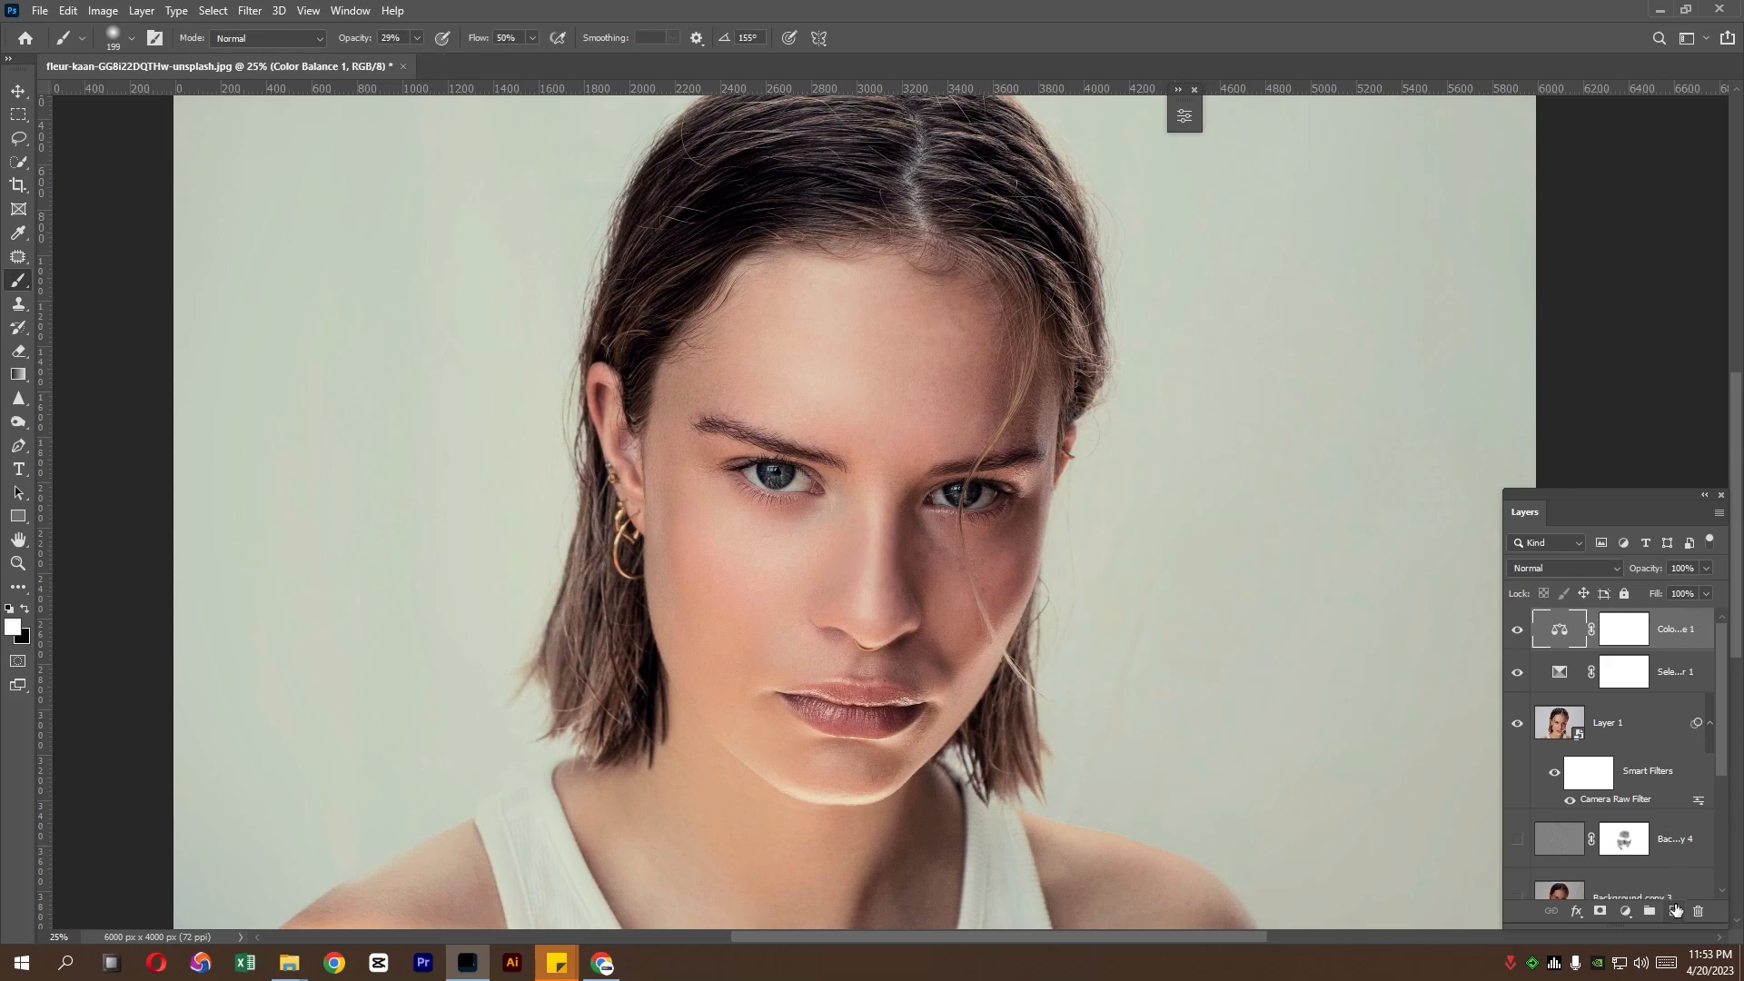
pyautogui.click(1673, 911)
pyautogui.hotkey('ctrl', 'shift', 'alt', 'e')
# Hide the Color Balance 1, Selective Color 1 and Layer 1 layers beneath the stamped layer
pyautogui.click(1516, 688)
pyautogui.click(1516, 730)
pyautogui.click(1516, 779)
# Compare the original portrait with the finished retouch by toggling the visibility of Layer 2
pyautogui.click(1516, 641)
pyautogui.click(1516, 641)
pyautogui.click(1517, 641)
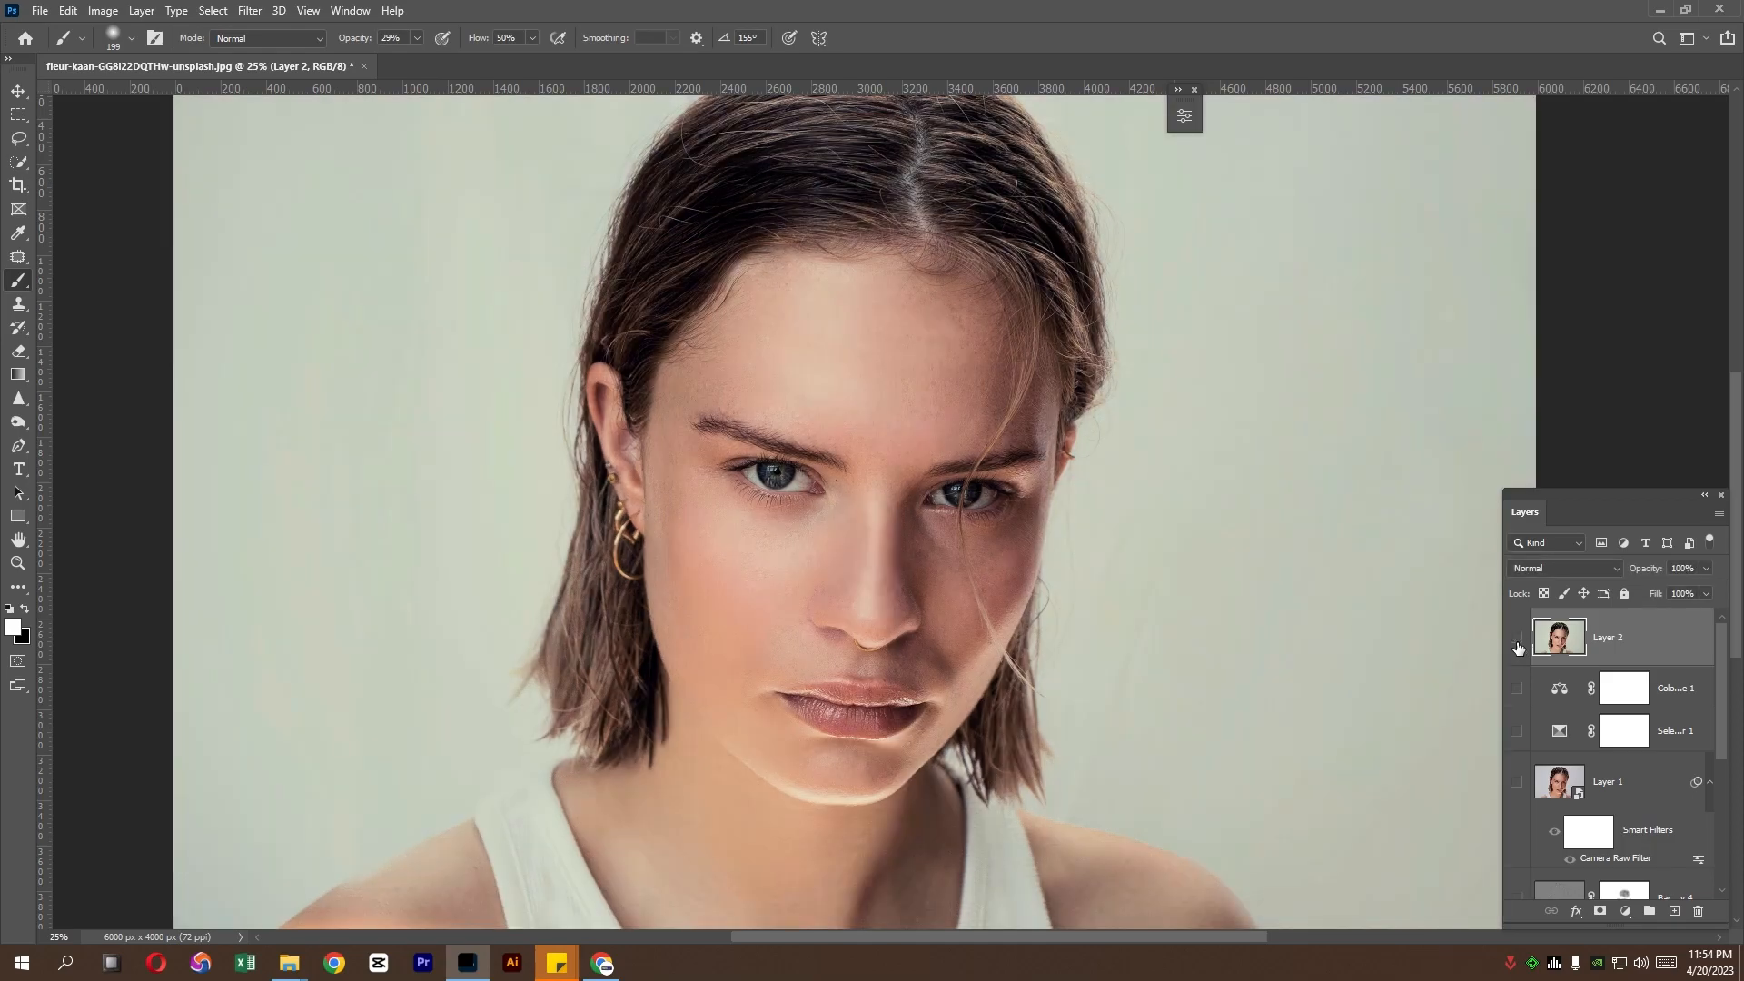
pyautogui.click(1516, 642)
pyautogui.click(1518, 642)
pyautogui.click(1517, 641)
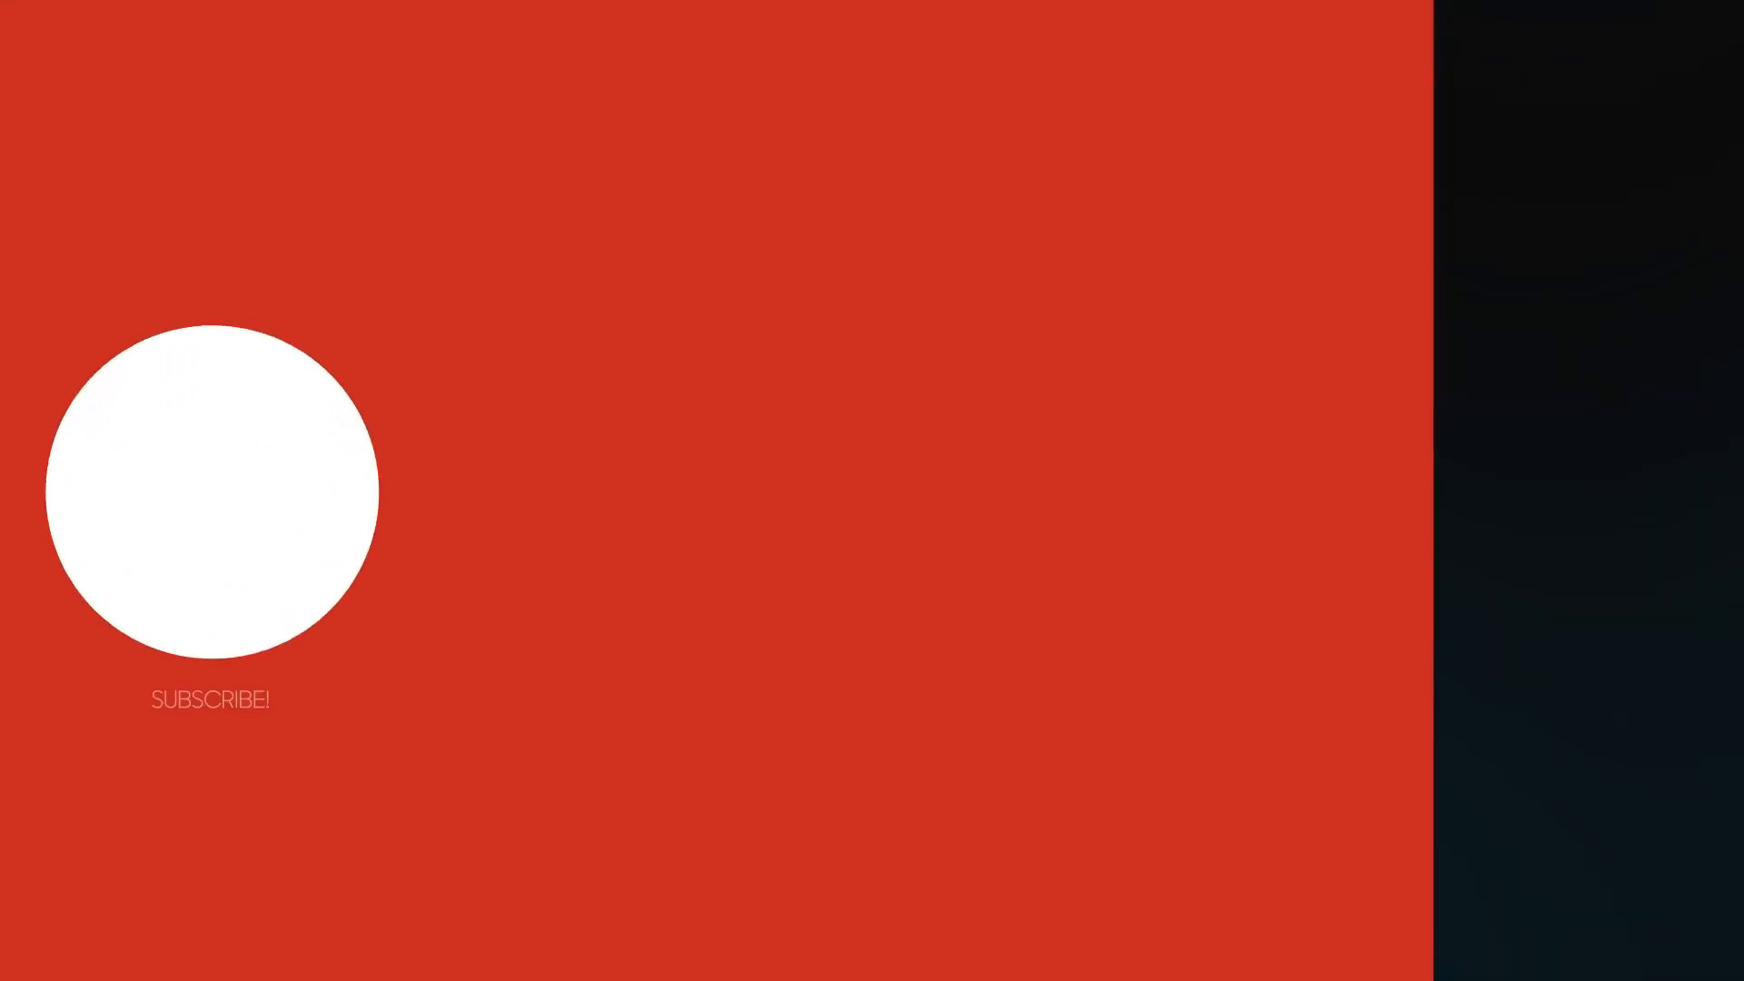